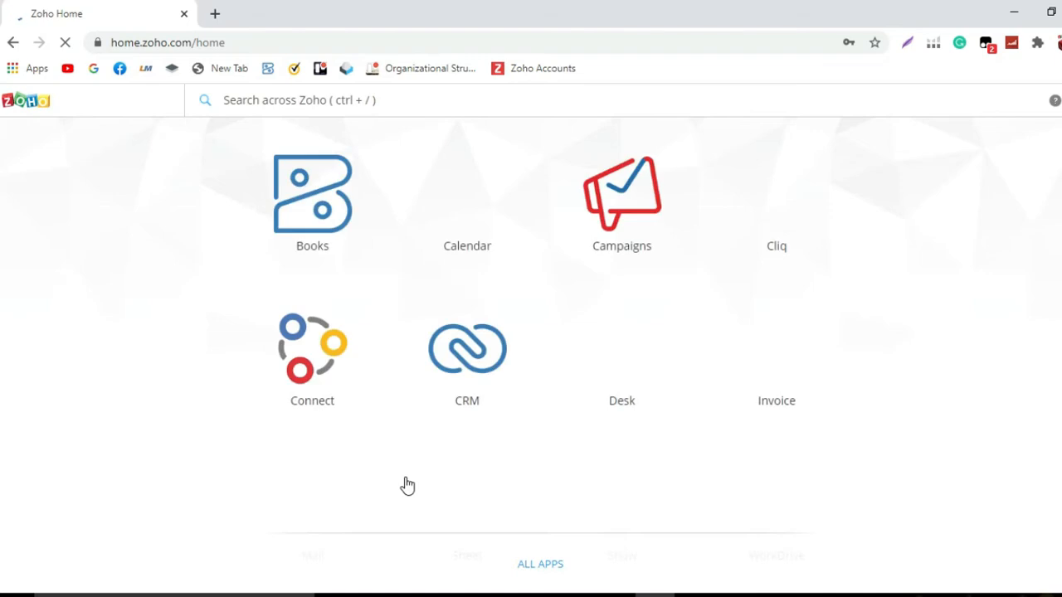
Open Zoho Books and go to the Customers list under Sales.
left_click(297, 178)
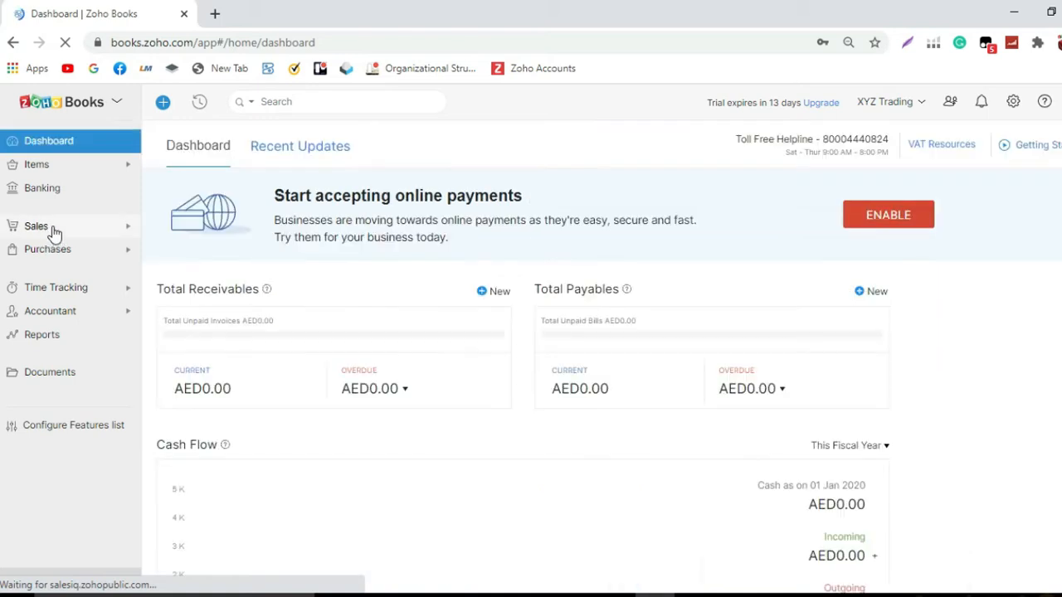
left_click(58, 229)
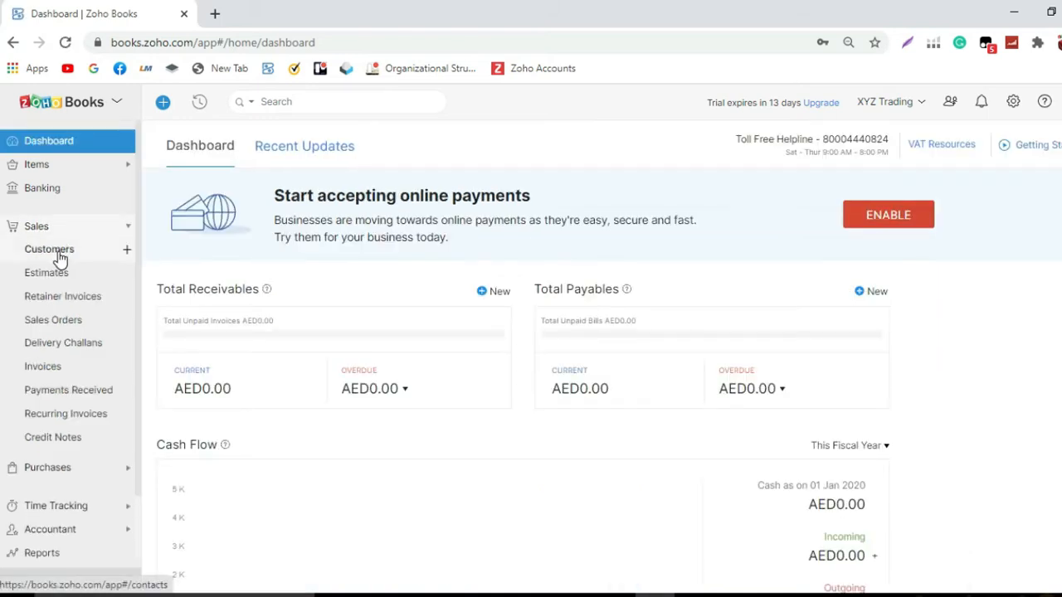
left_click(60, 255)
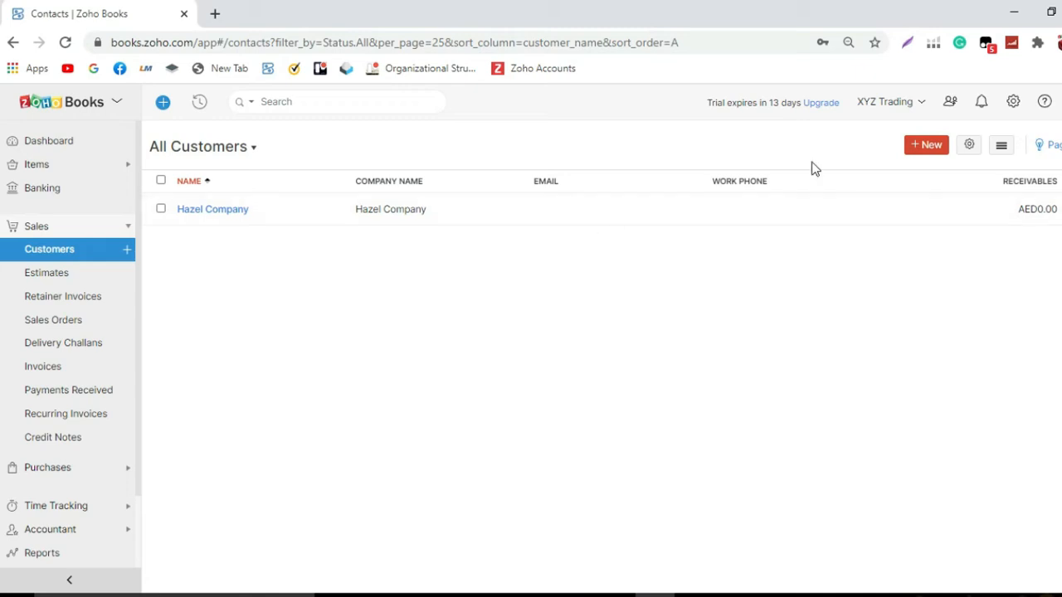
Start a customer import, keeping Customers as the record type to import.
left_click(1000, 148)
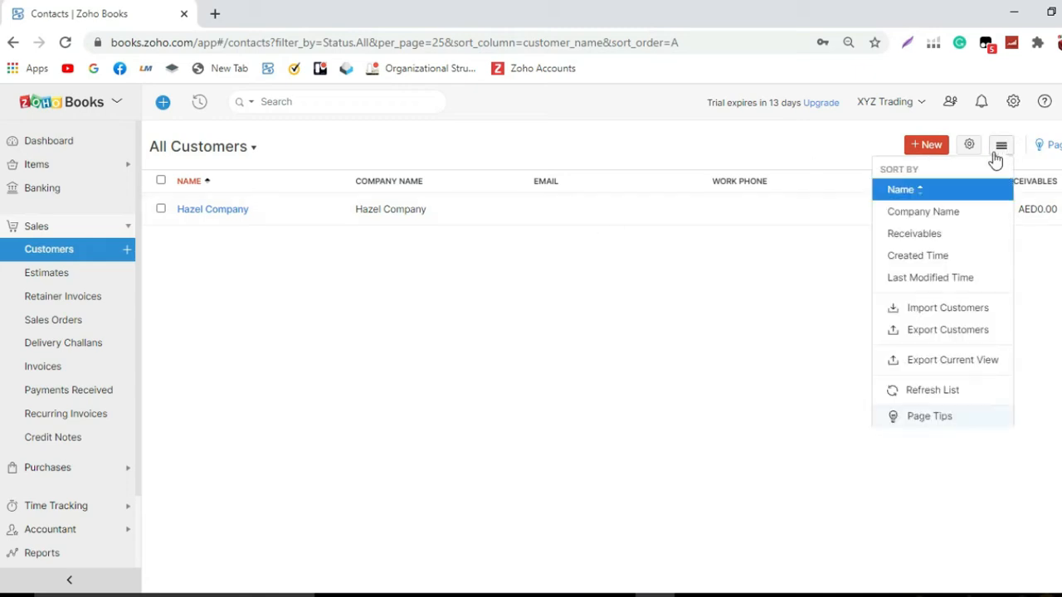
left_click(938, 310)
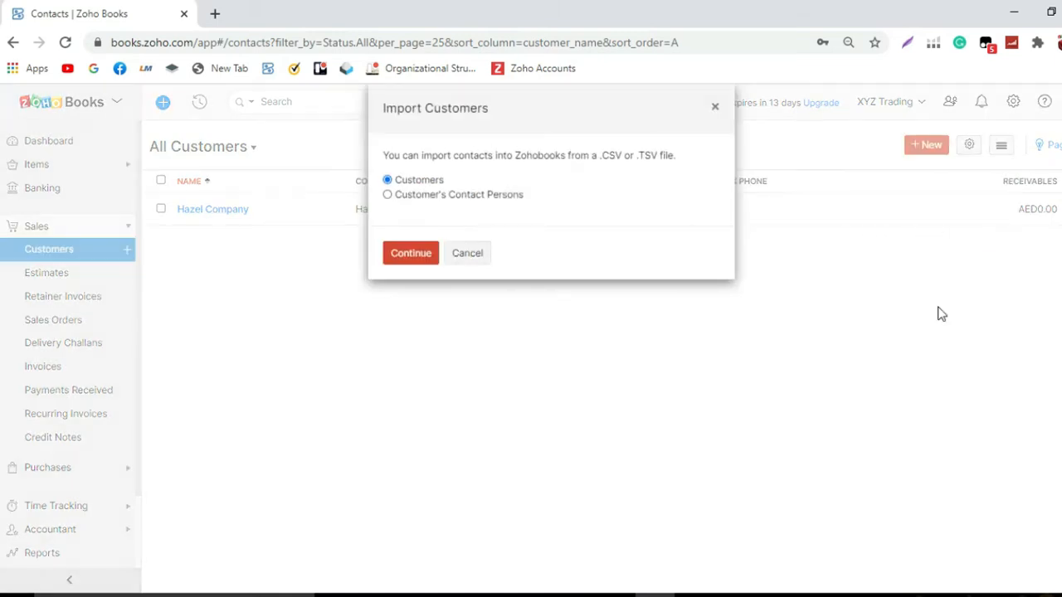
left_click(408, 255)
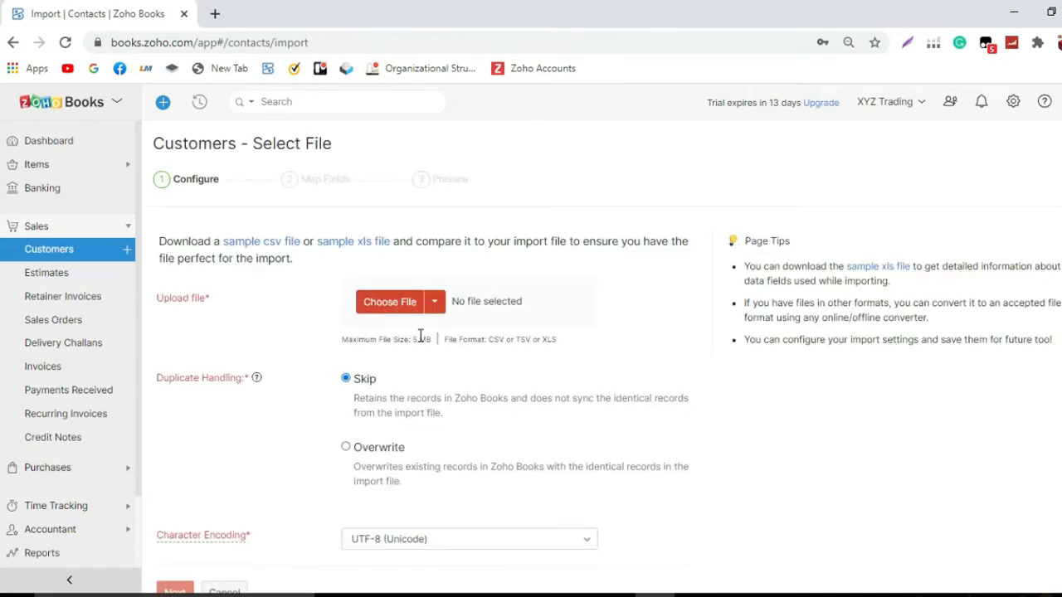
Download the sample xls import file, open it in Excel and enable editing.
left_click(343, 245)
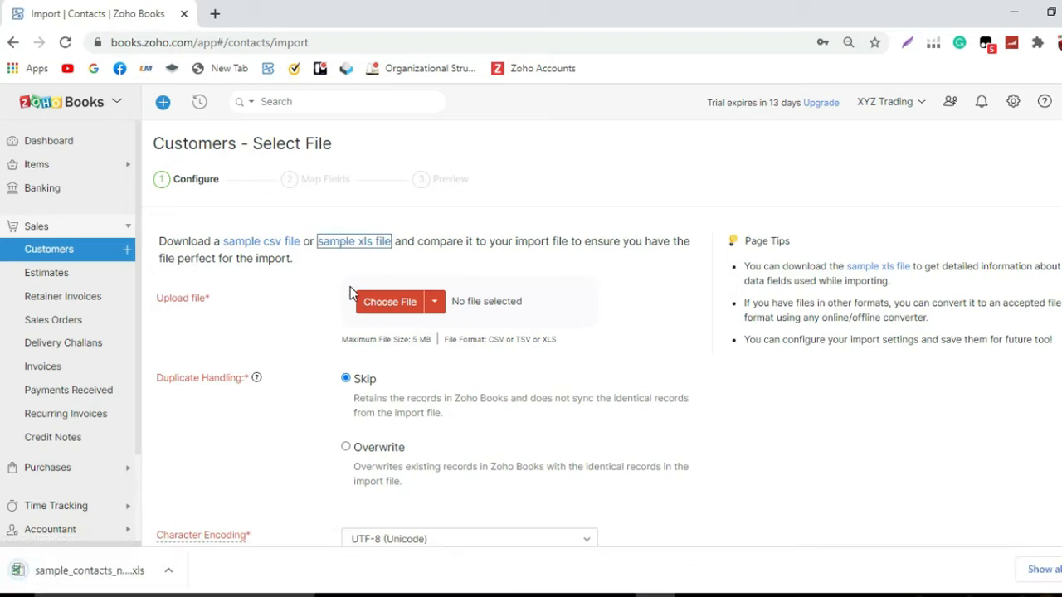
left_click(88, 573)
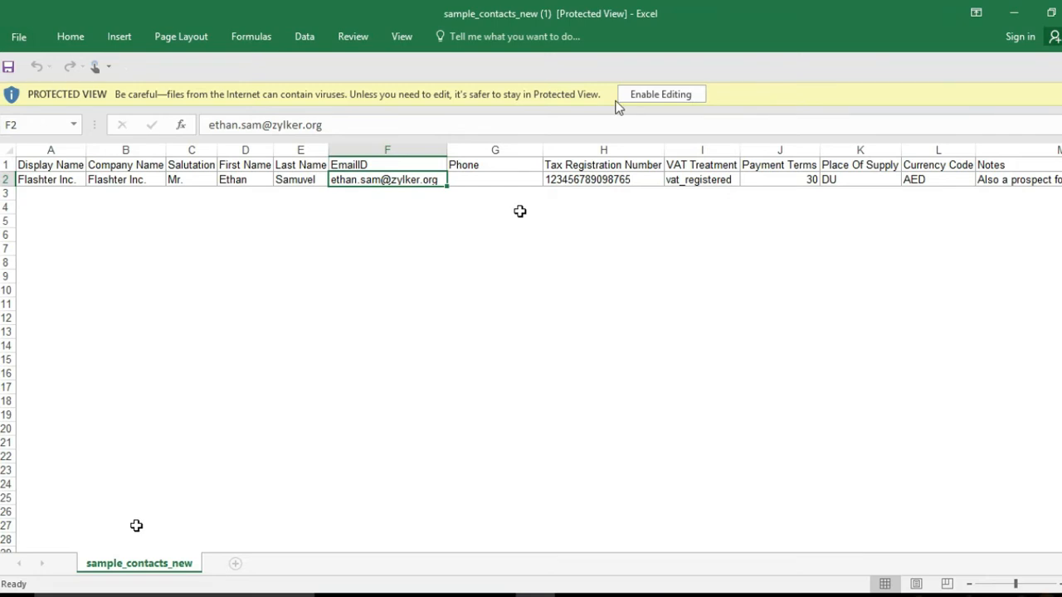
left_click(660, 94)
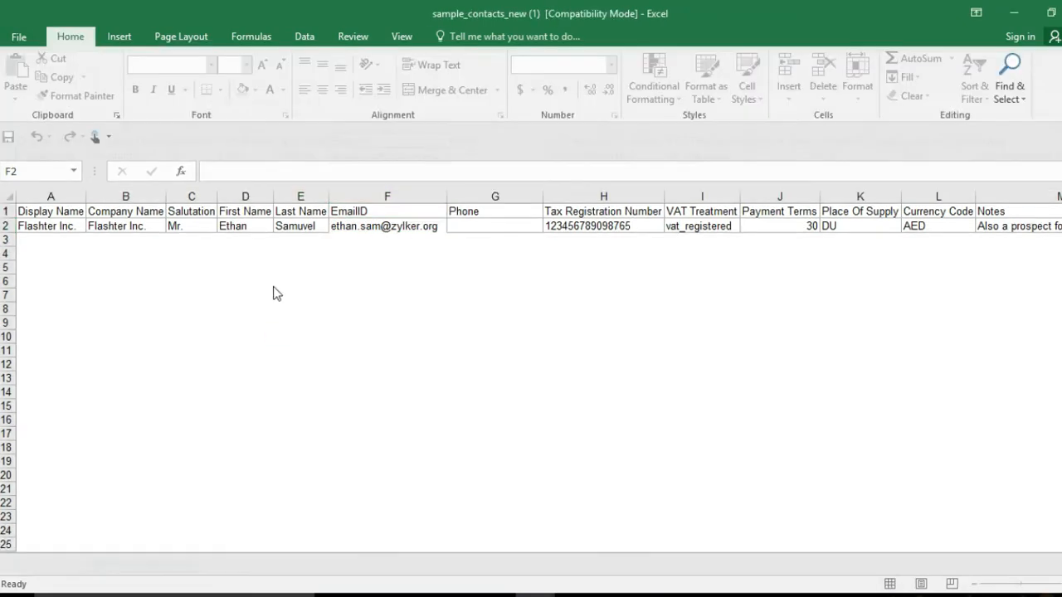
Copy the whole sample contact row 2 into row 4 of the sheet.
left_click(6, 225)
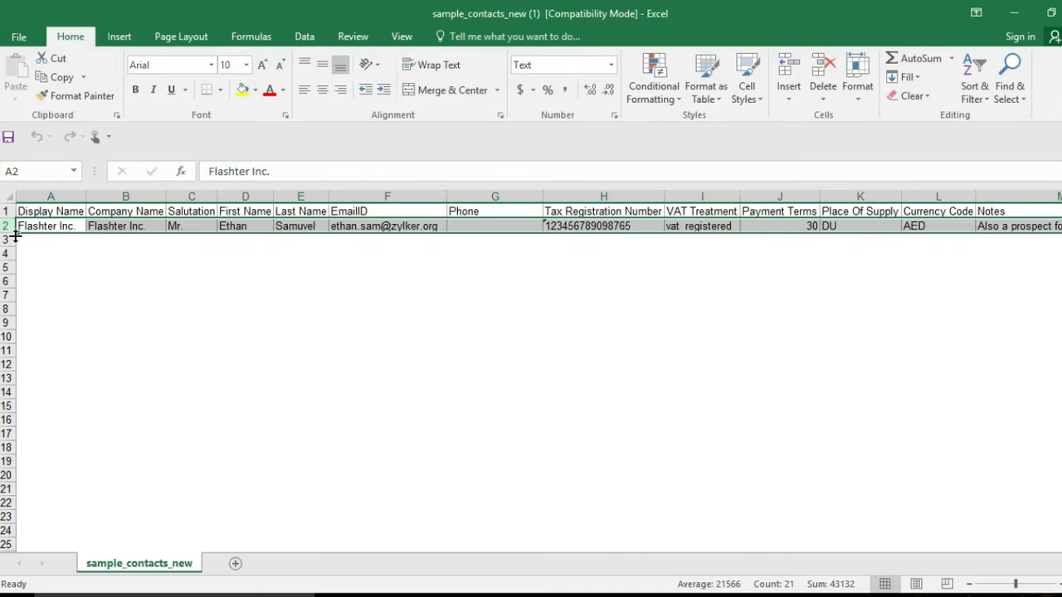
key("ctrl+c")
left_click(6, 254)
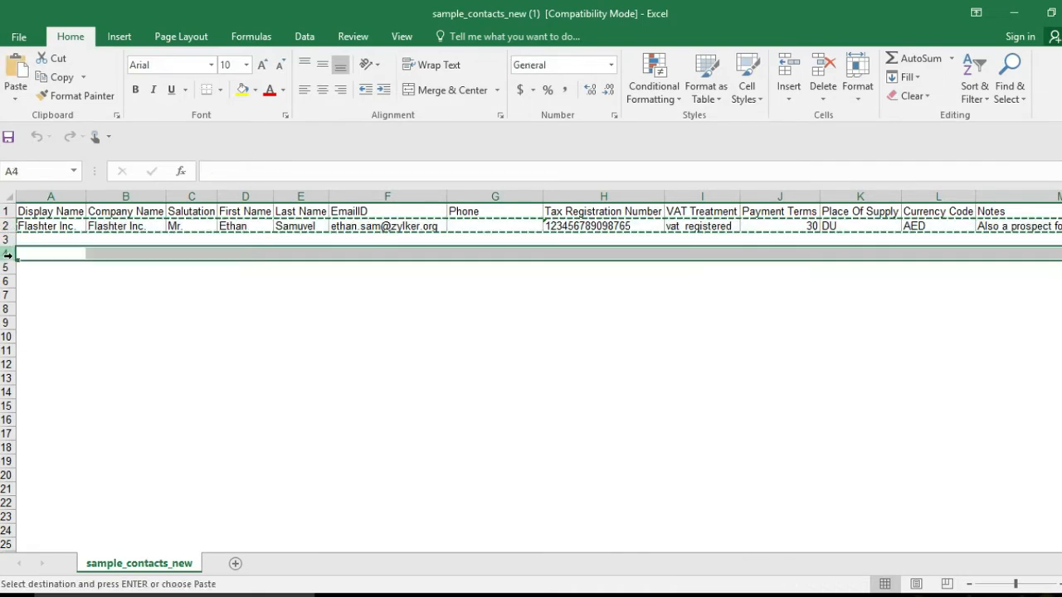
key("ctrl+v")
Replace the Display Name in cell A4 with "Diva Kitchen Trading".
left_click(68, 253)
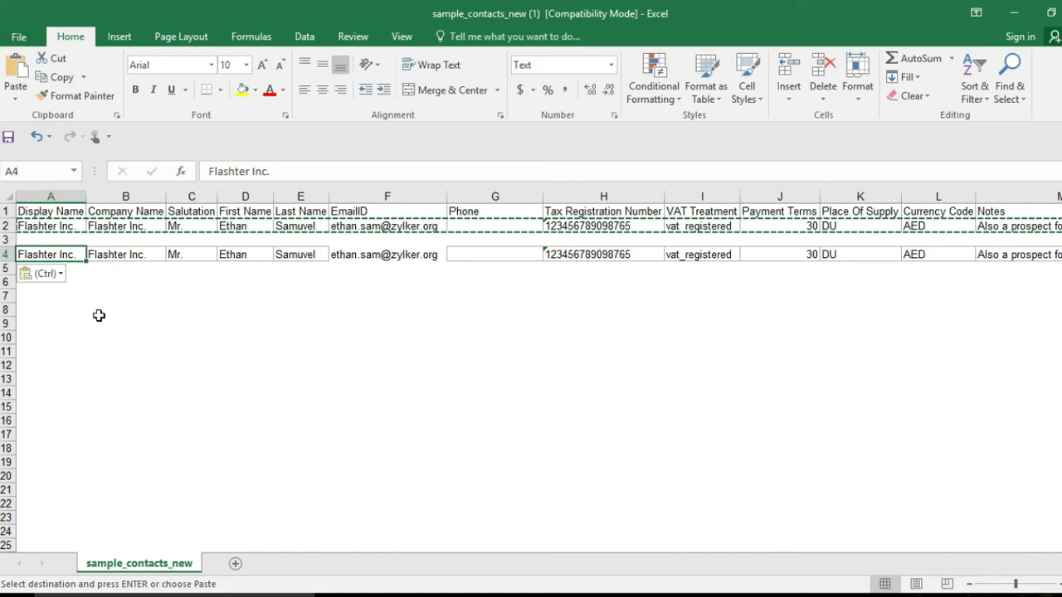
type("Diva")
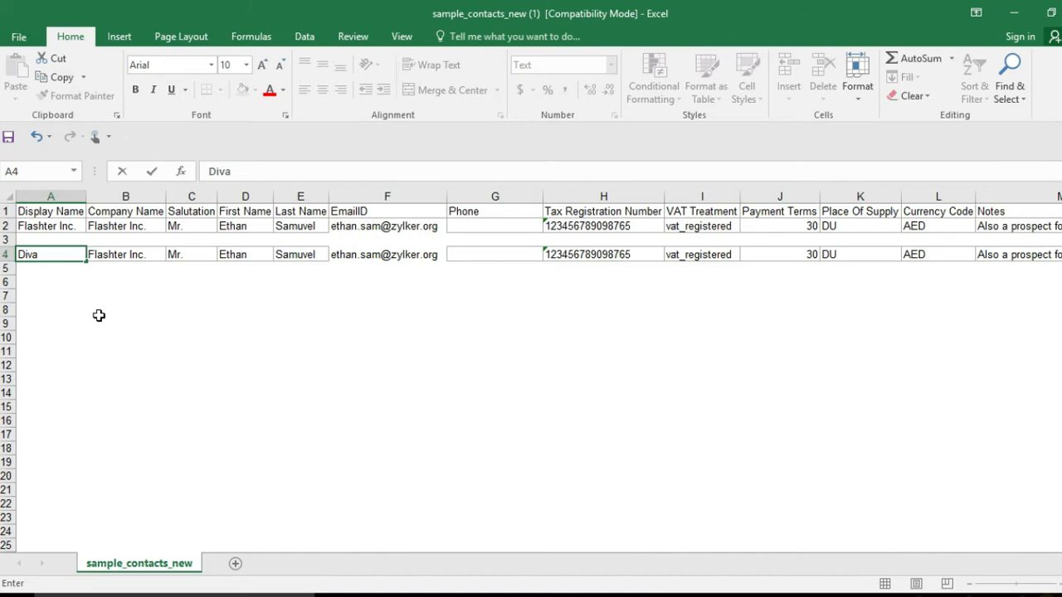
type("Kitchen Trading")
key("ctrl+Return")
key("Return")
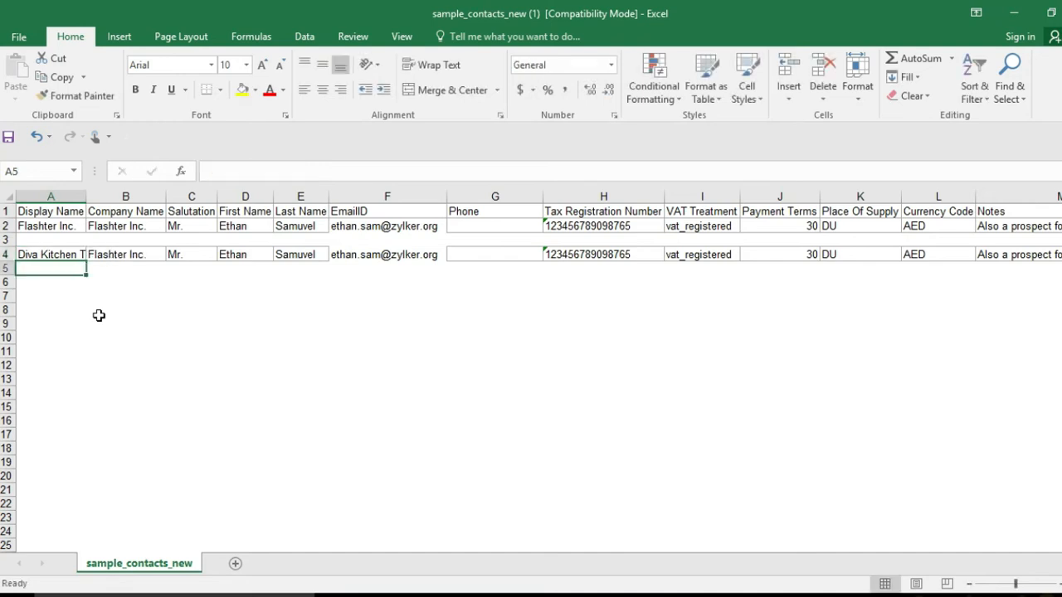
Copy the Display Name from A4 into the Company Name cell B4.
left_click(70, 255)
key("ctrl+c")
left_click(123, 254)
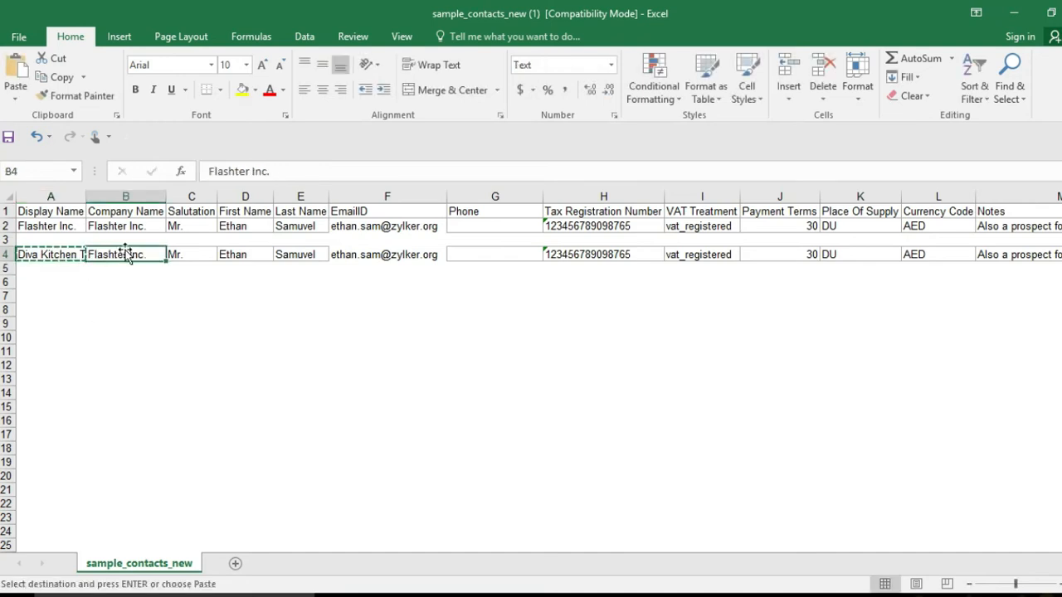
key("ctrl+v")
Clear the remaining sample contents of row 4, from the Salutation column through the last column, Owner Name.
left_click_drag(197, 254, 523, 255)
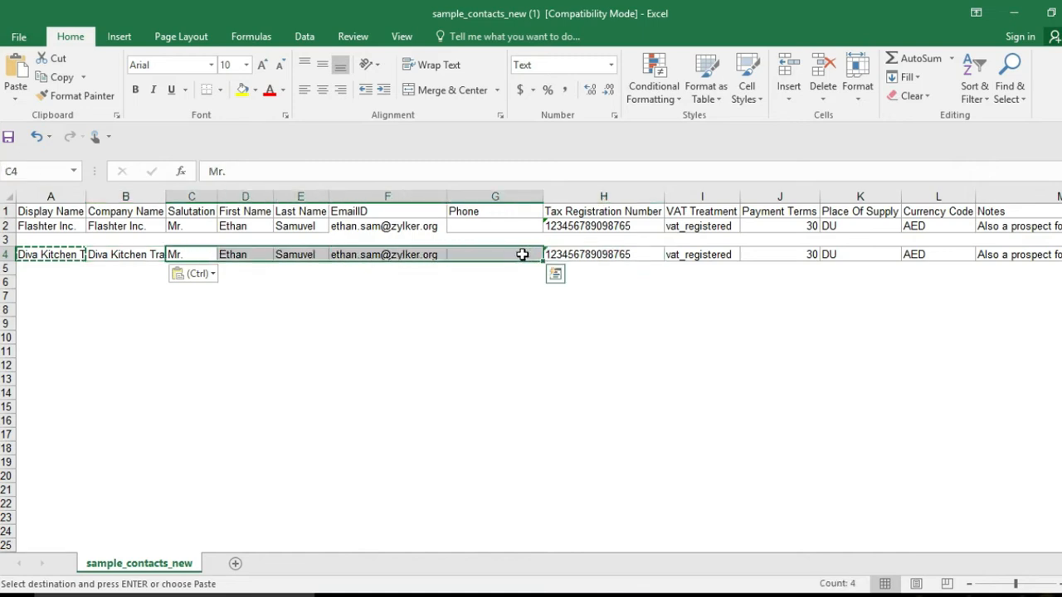
key("Delete")
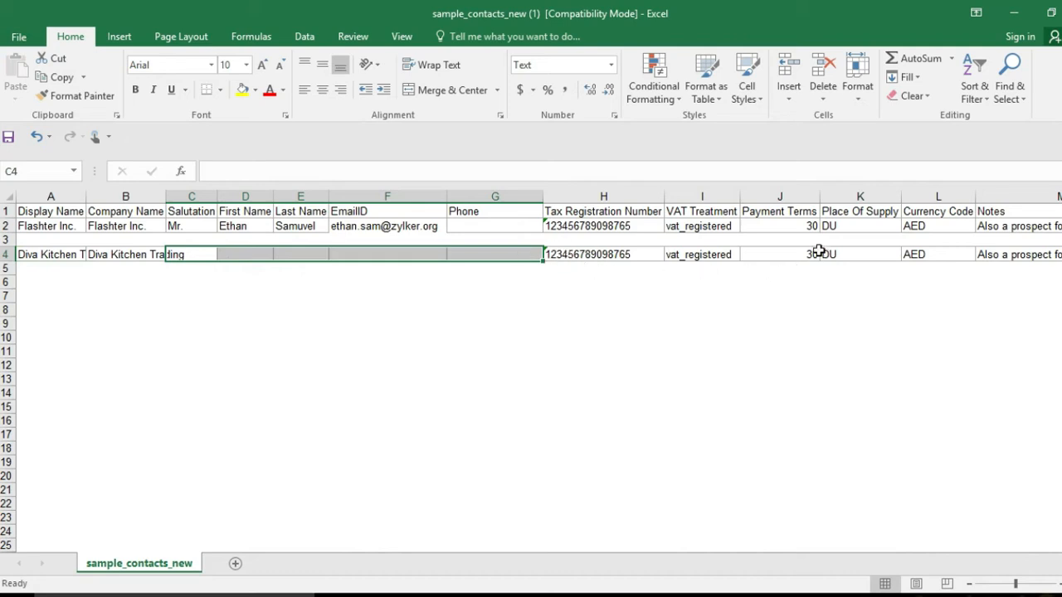
left_click_drag(561, 254, 772, 252)
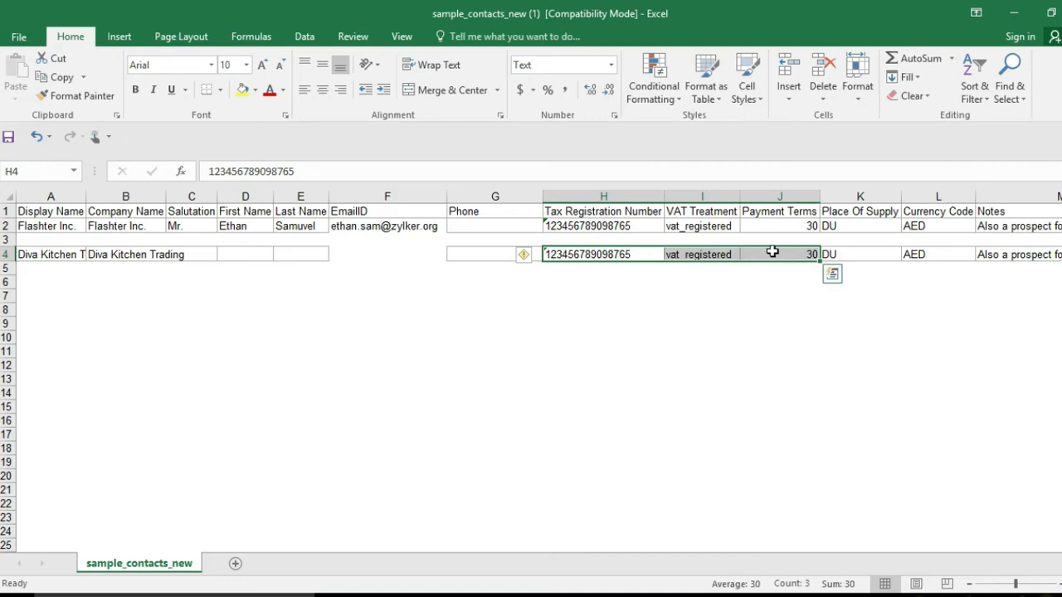
key("shift+Right")
key("shift+Right")
key("shift+Right")
key("shift+Right")
key("shift+Right")
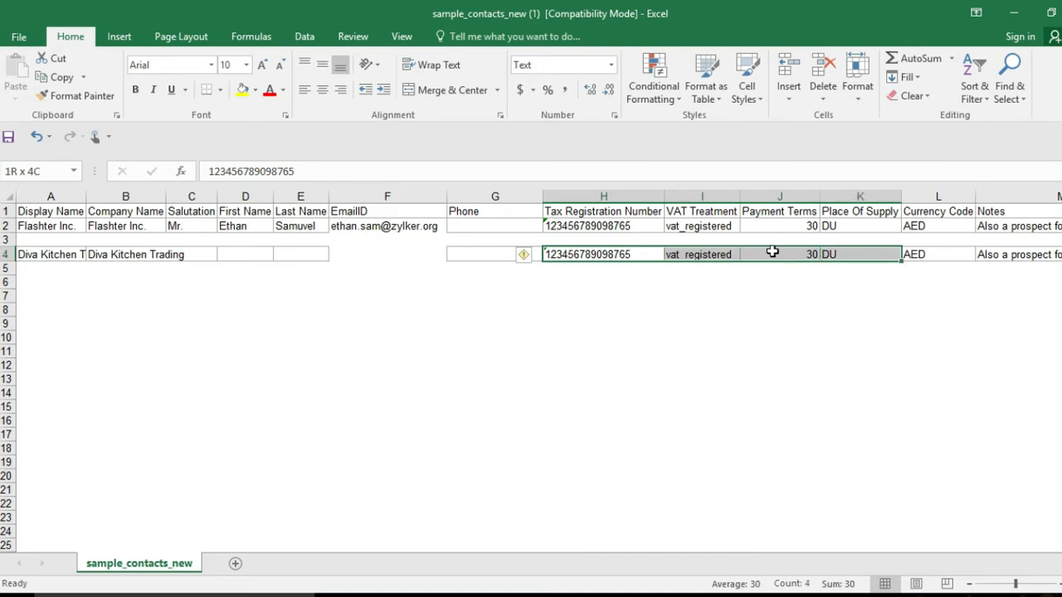
key("shift+Right")
key("shift+Right")
key("shift+Right")
key("shift+Right")
key("shift+Right")
key("shift+Right")
key("shift+Right")
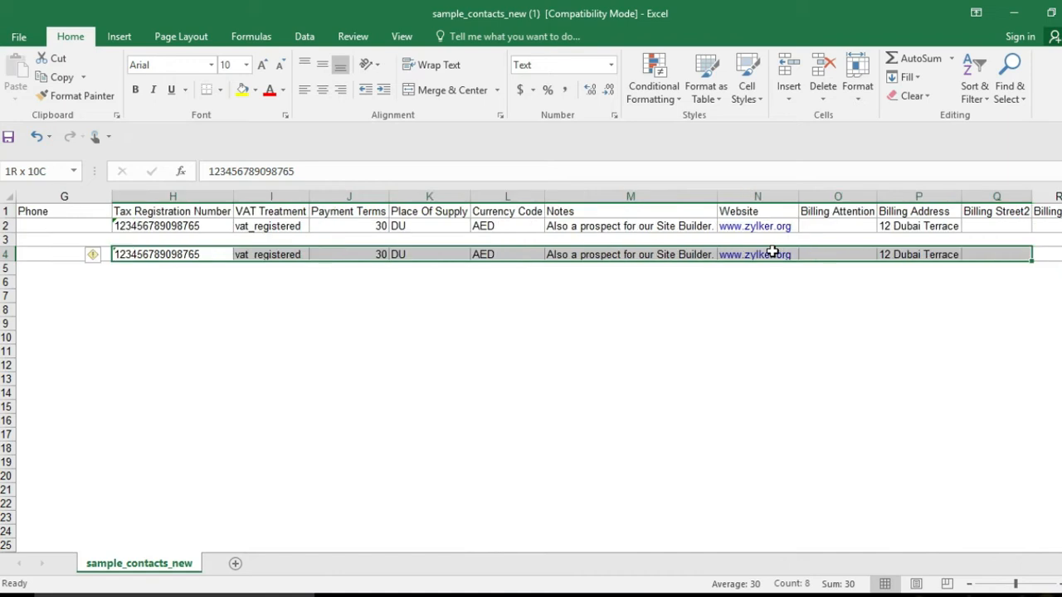
key("shift+Right")
key("shift+Right")
key("shift+Right")
key("shift+Right")
key("shift+Right")
key("shift+Right")
key("shift+Right")
key("shift+Right")
key("shift+Right")
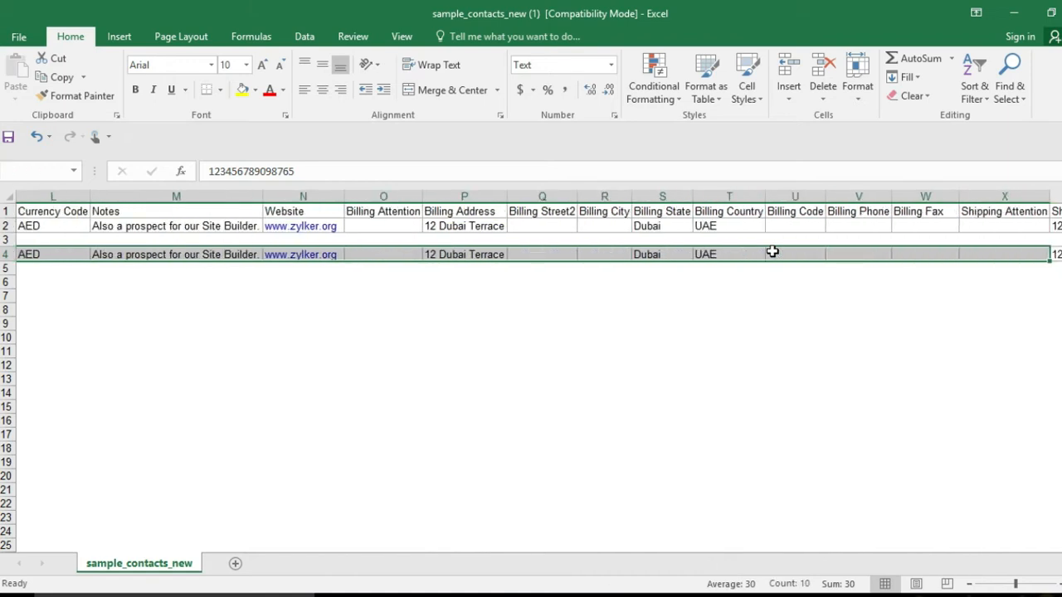
key("shift+Right")
key("shift+Right")
key("shift+Right")
key("shift+Right")
key("shift+Right")
key("shift+Right")
key("shift+Right")
key("shift+Right")
key("shift+Right")
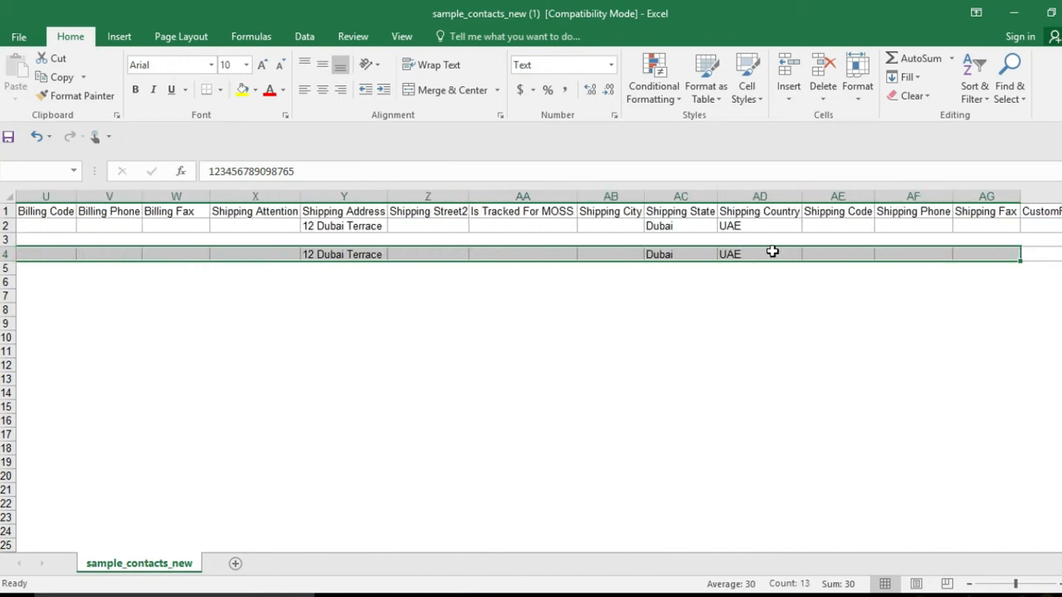
key("shift+Right")
key("shift+Right")
key("shift+Right")
key("shift+Right")
key("shift+Right")
key("shift+Right")
key("shift+Right")
key("shift+Right")
key("shift+Right")
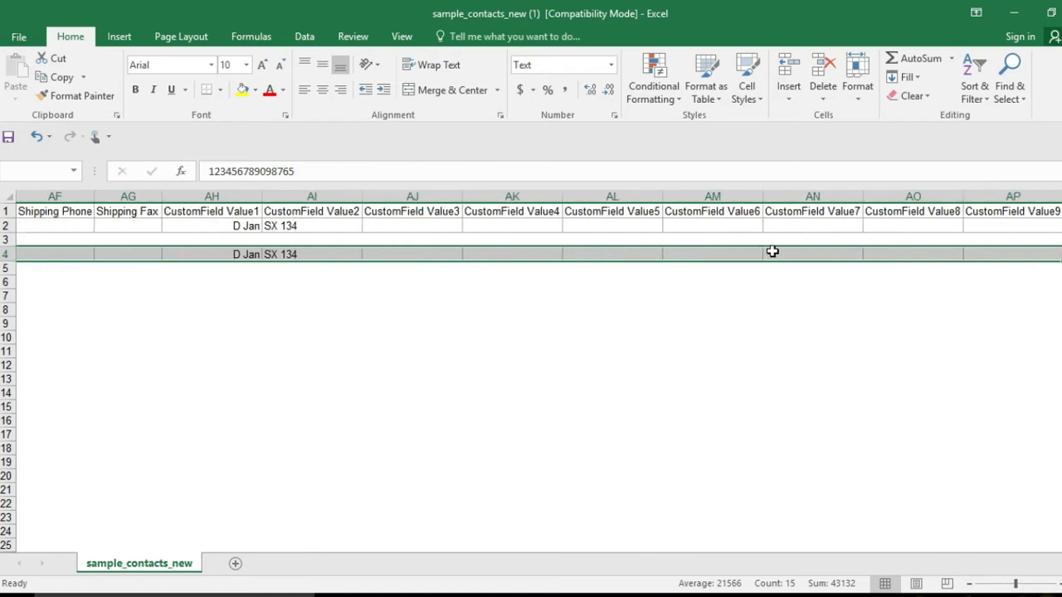
key("shift+Left")
key("shift+Left")
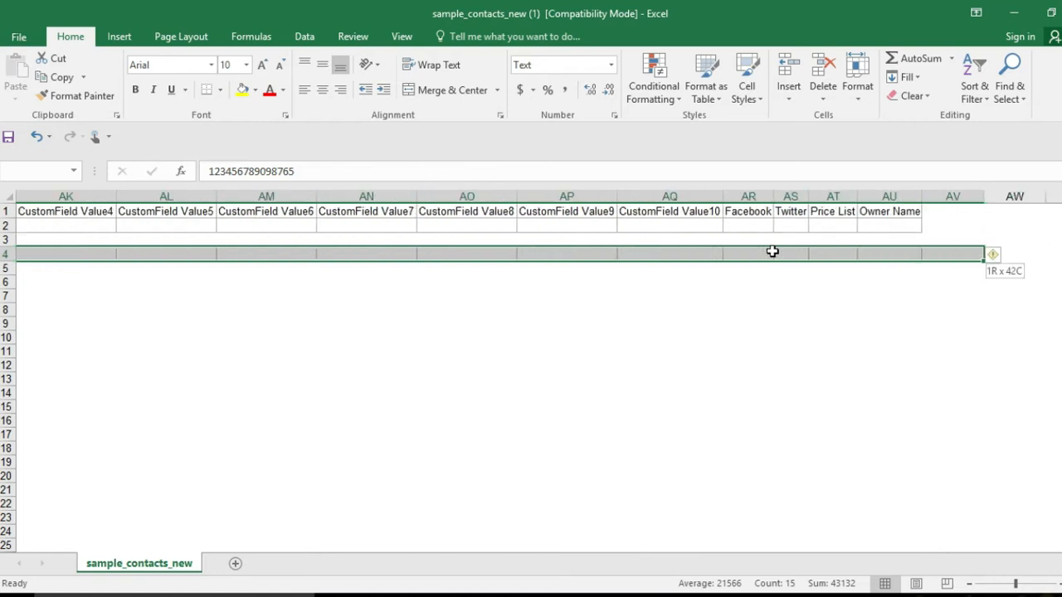
key("Delete")
key("Delete")
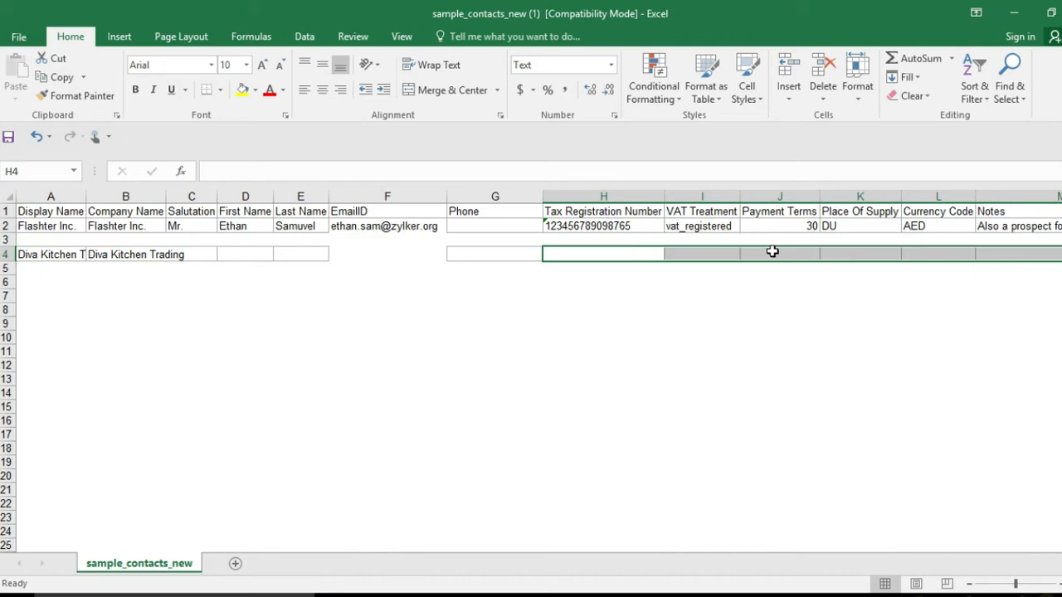
key("Left")
key("Left")
key("Left")
key("Left")
key("Left")
key("Left")
key("Left")
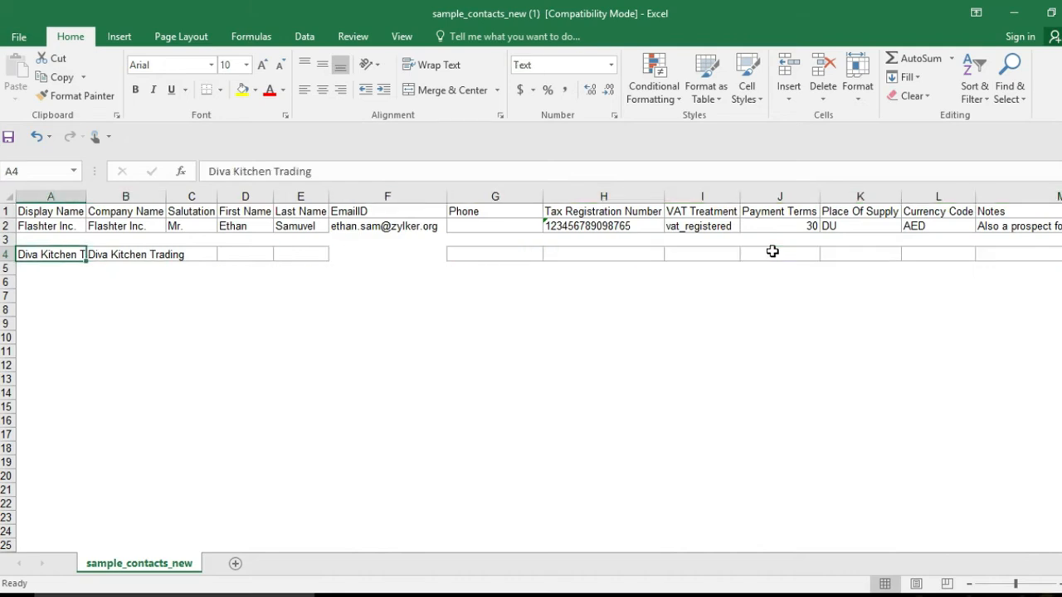
Delete rows 2 and 3, removing the Flashter Inc. sample contact and the blank row.
left_click(9, 225)
left_click_drag(9, 226, 7, 239)
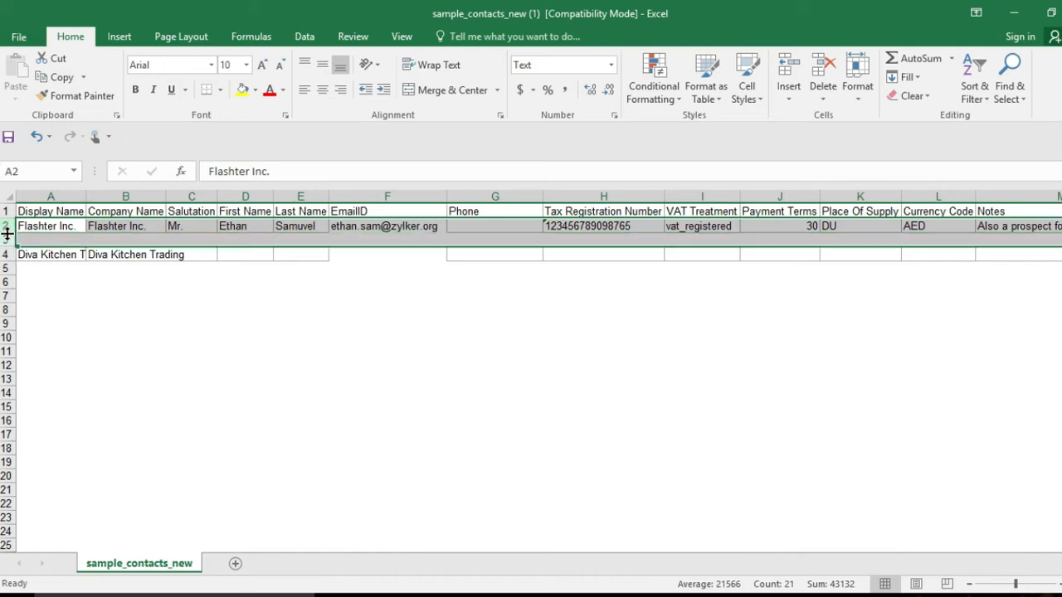
right_click(6, 239)
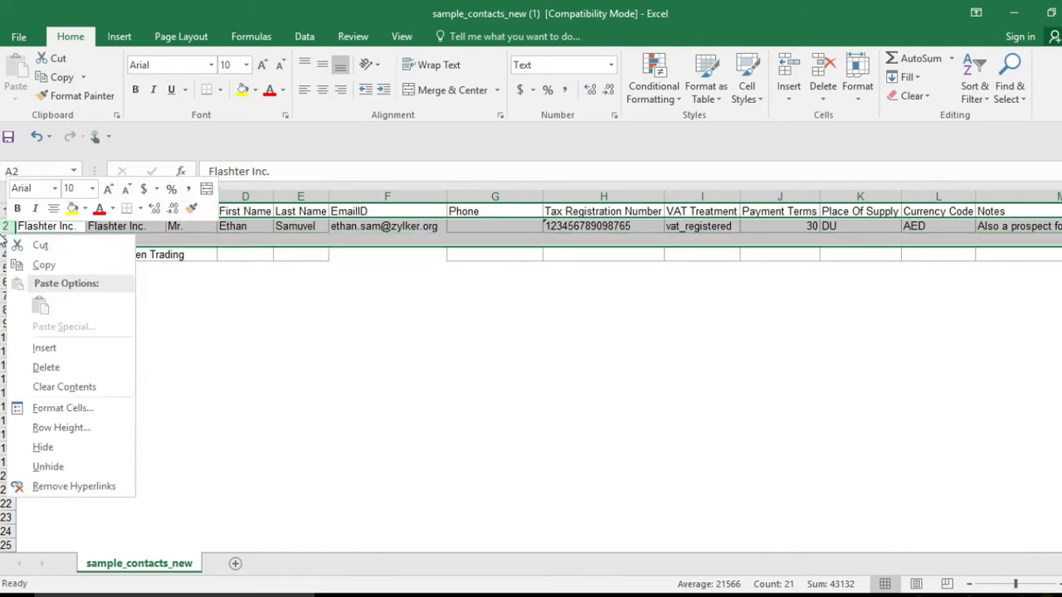
left_click(46, 366)
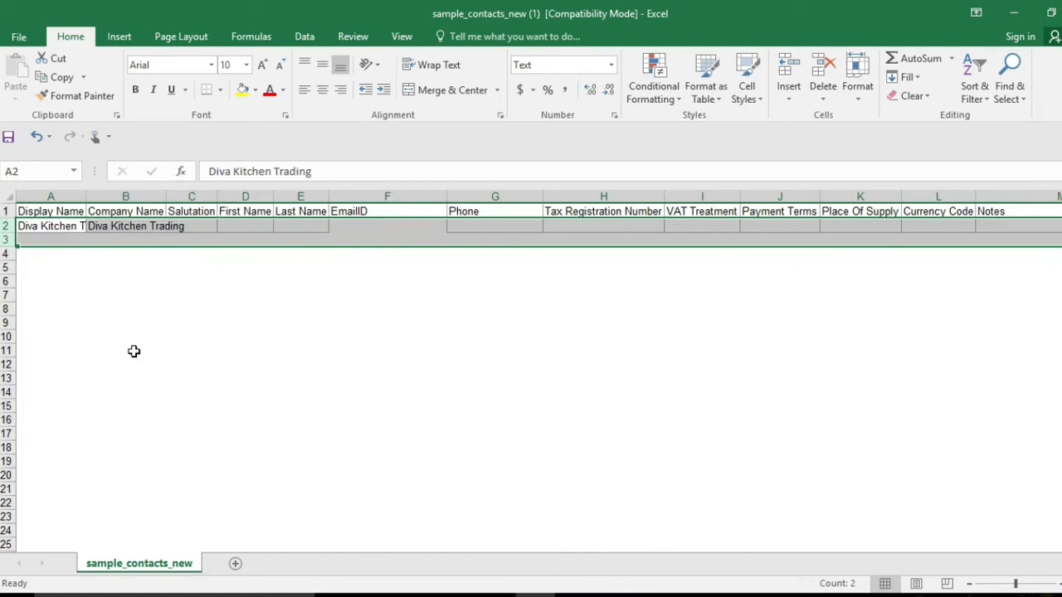
left_click(242, 326)
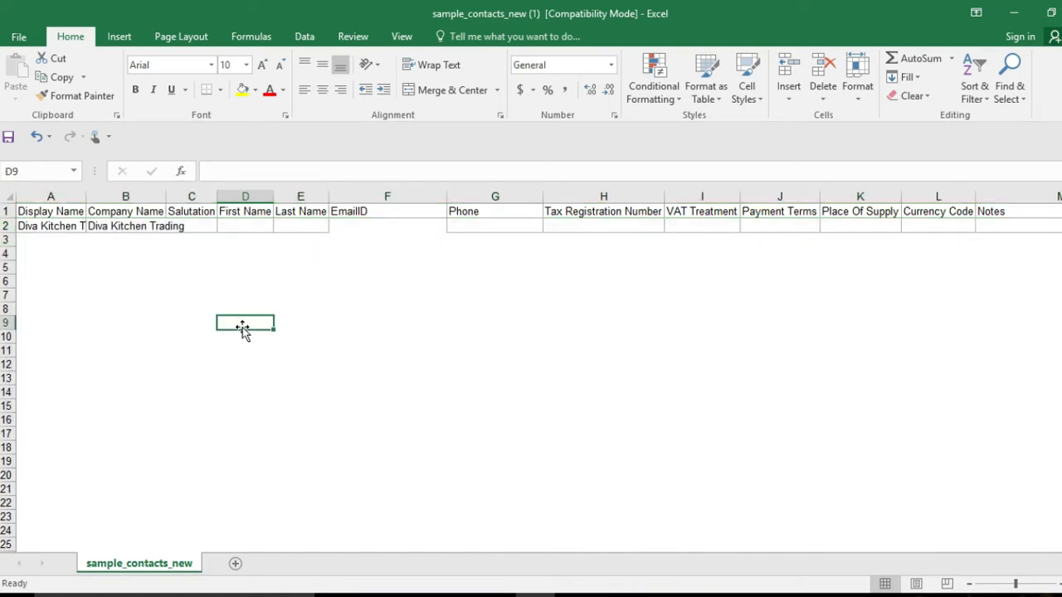
left_click(437, 307)
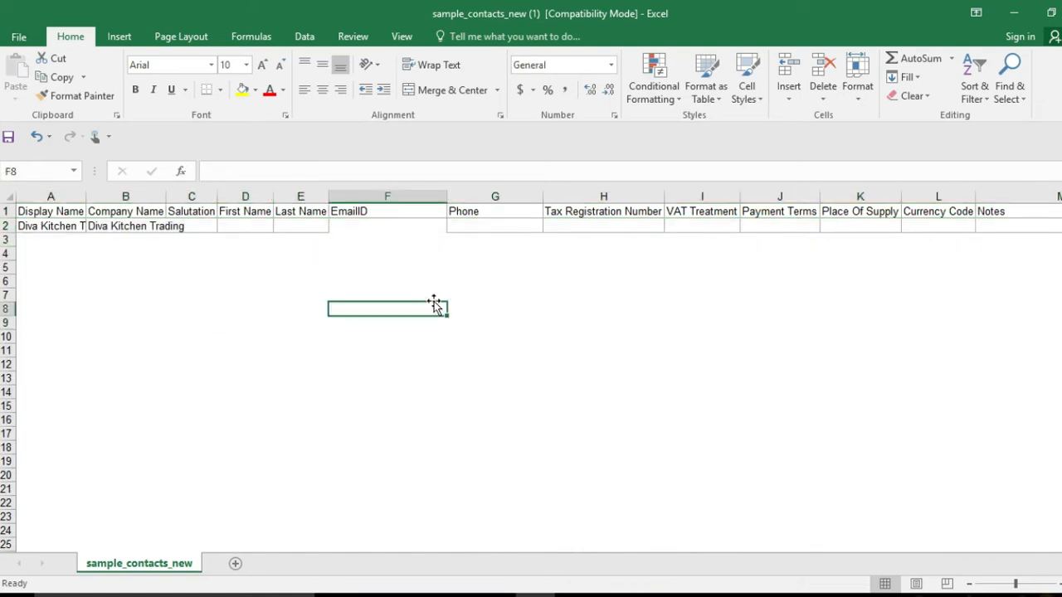
Save the workbook as sample_contacts-customer in the Import Sample File folder, in Excel 97-2003 Workbook format.
left_click(16, 37)
left_click(31, 199)
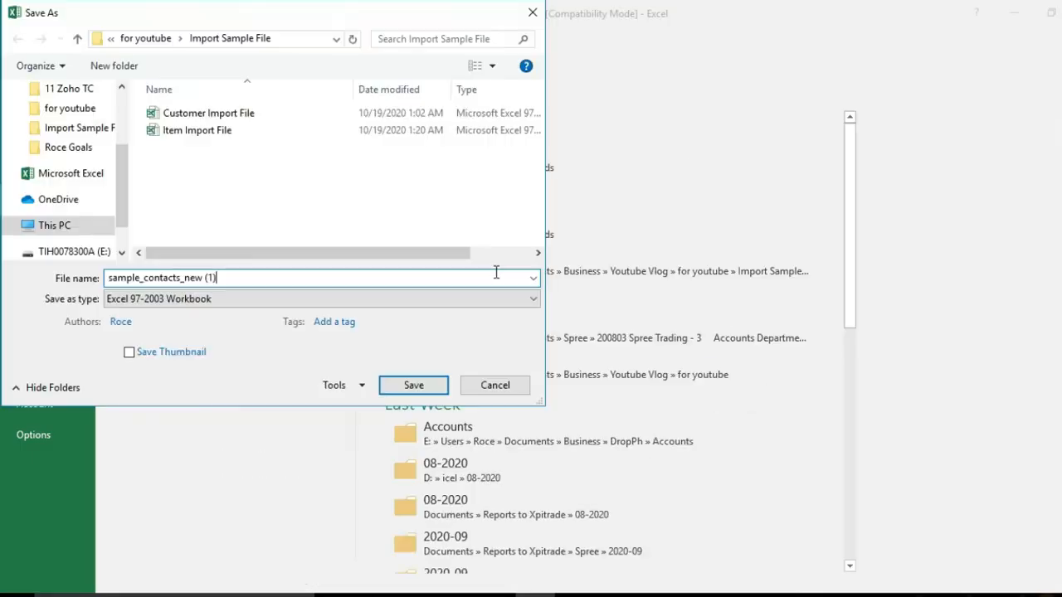
left_click(241, 279)
key("BackSpace")
key("BackSpace")
type("-custome")
left_click(419, 393)
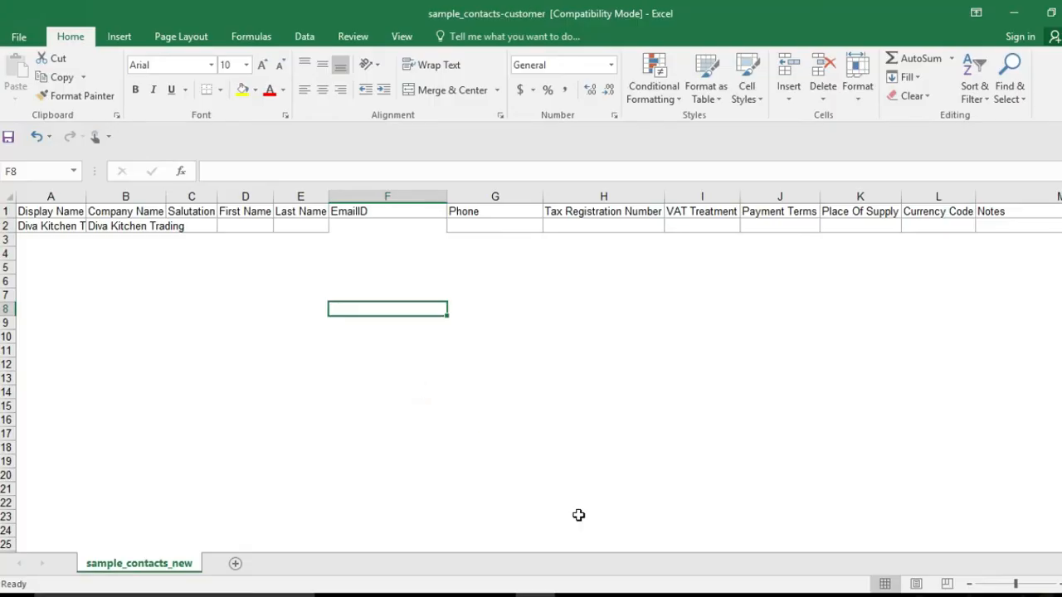
Switch to Zoho Books, upload sample_contacts-customer.xls as the customer import file with Skip duplicate handling, and continue to field mapping.
mouse_move(655, 594)
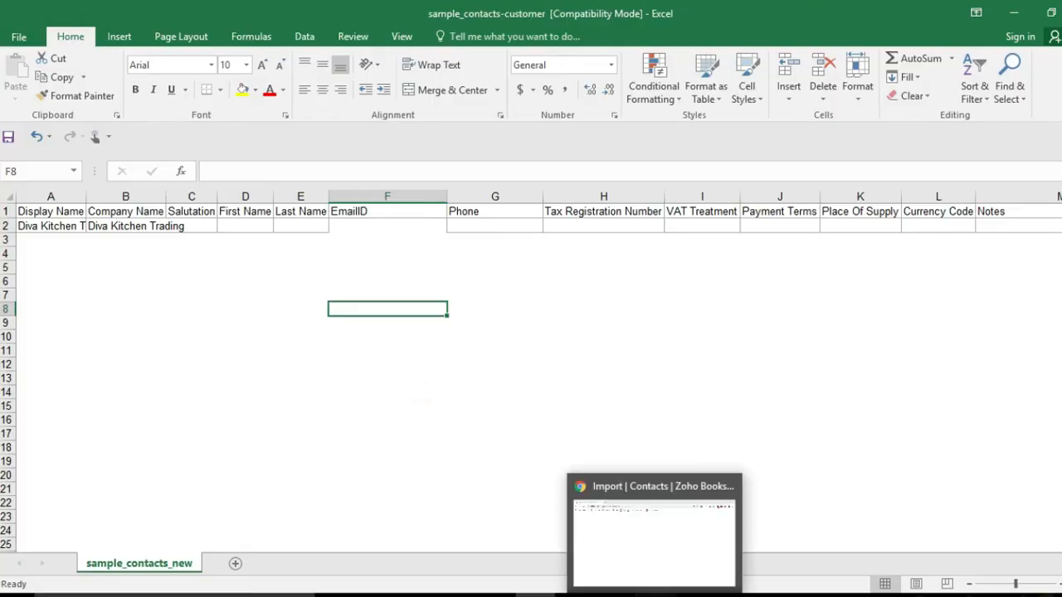
left_click(653, 531)
left_click(386, 299)
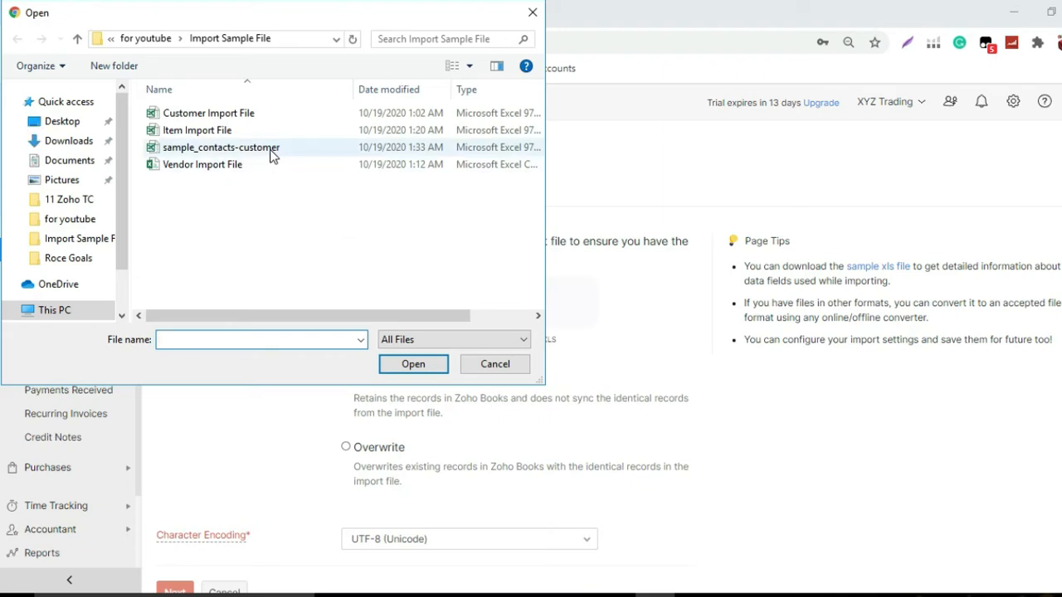
double_click(269, 149)
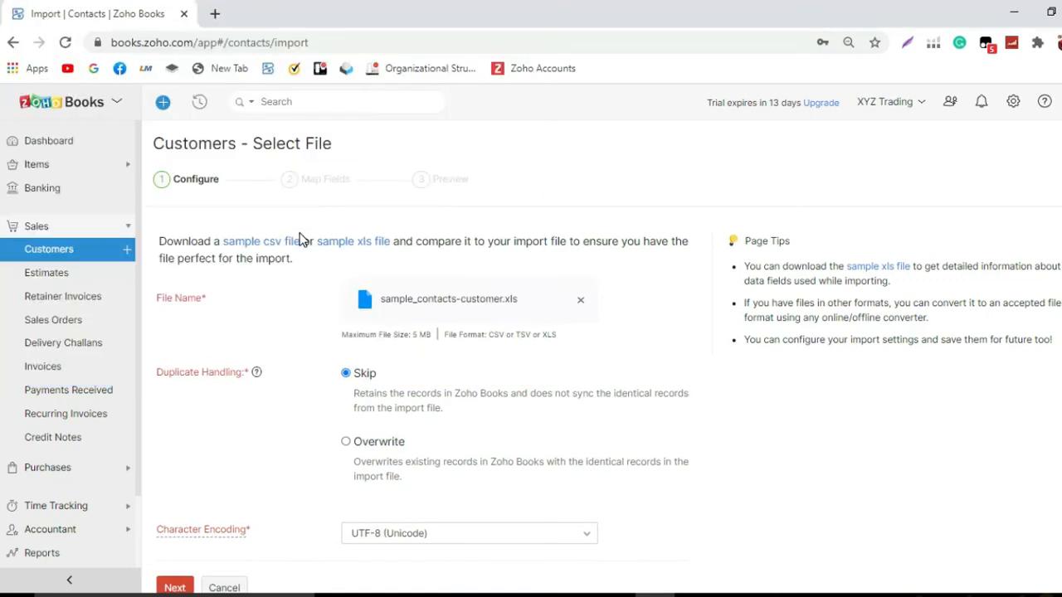
scroll(300, 240, "down", 1)
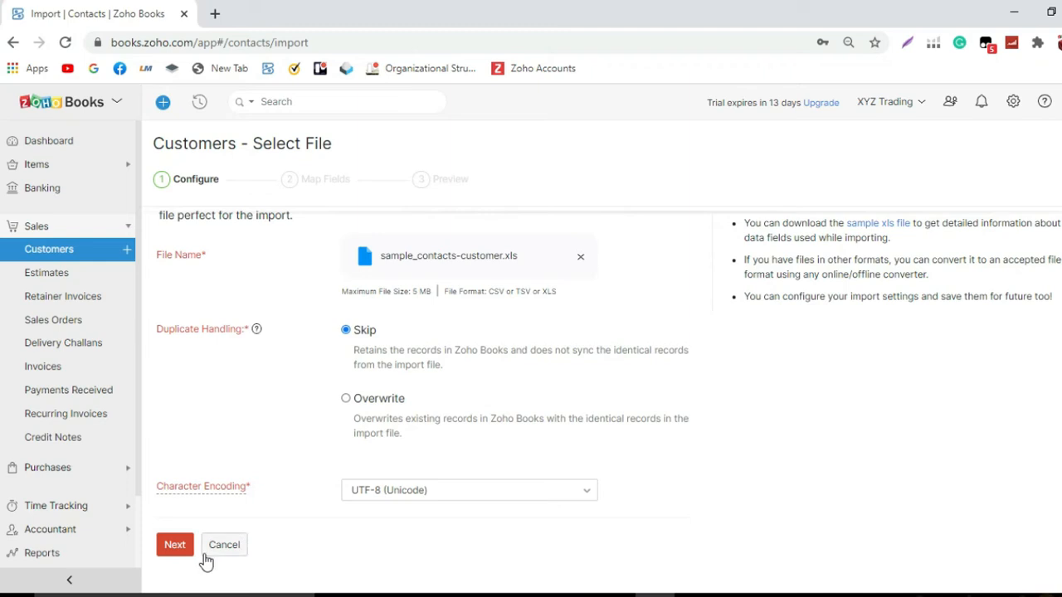
left_click(173, 545)
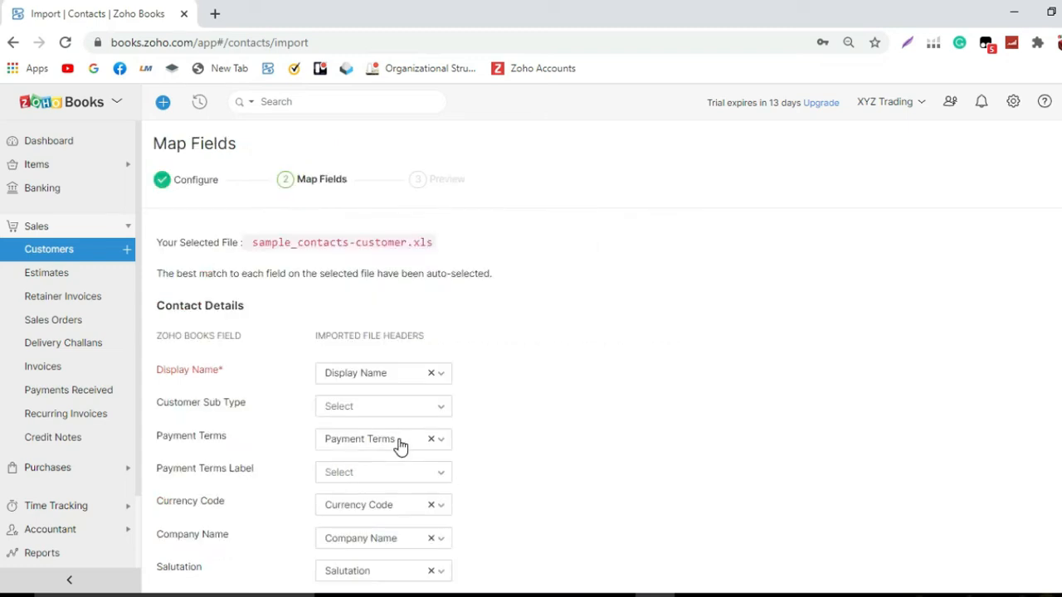
Accept the auto-selected field mappings and import the customers from the file.
scroll(399, 447, "down", 10)
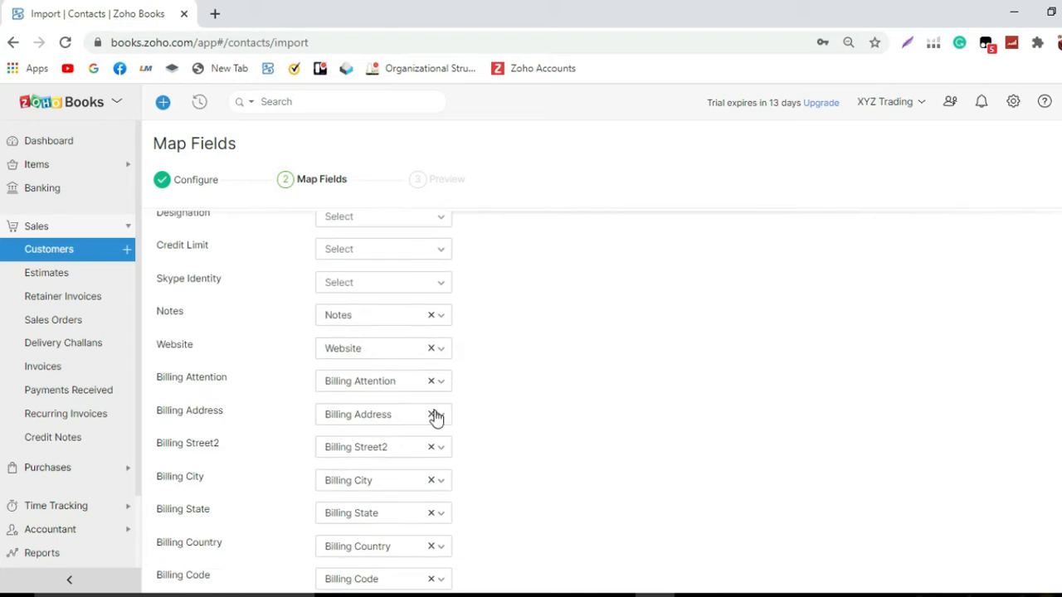
scroll(438, 419, "down", 5)
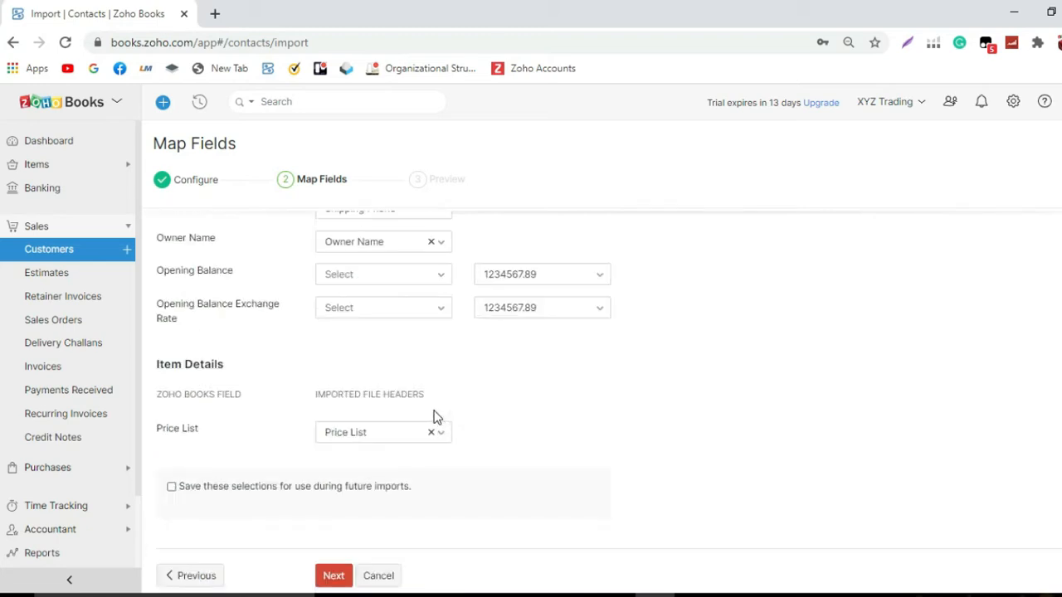
scroll(437, 417, "down", 1)
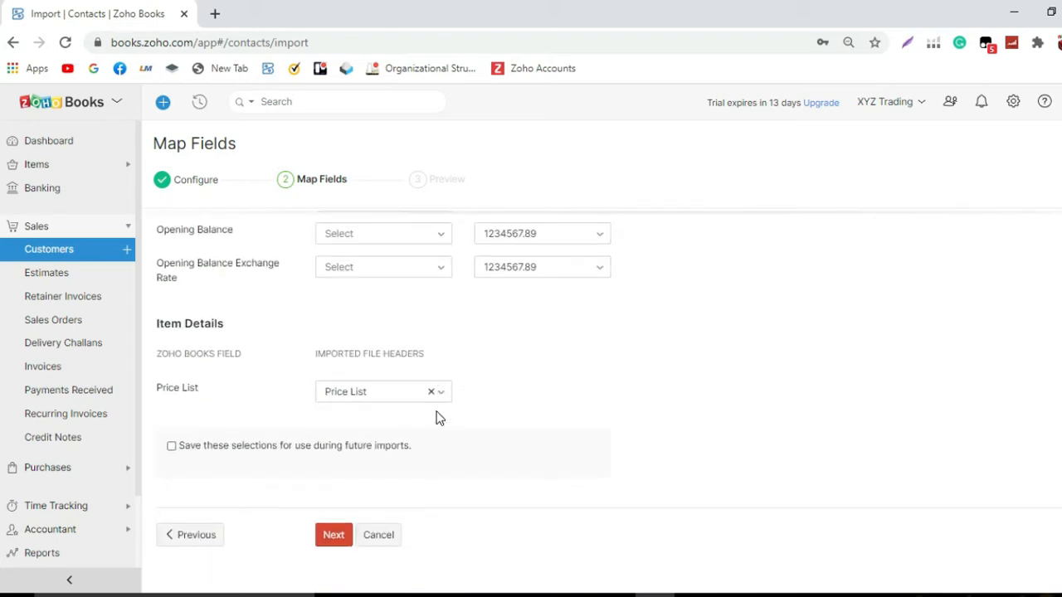
left_click(334, 536)
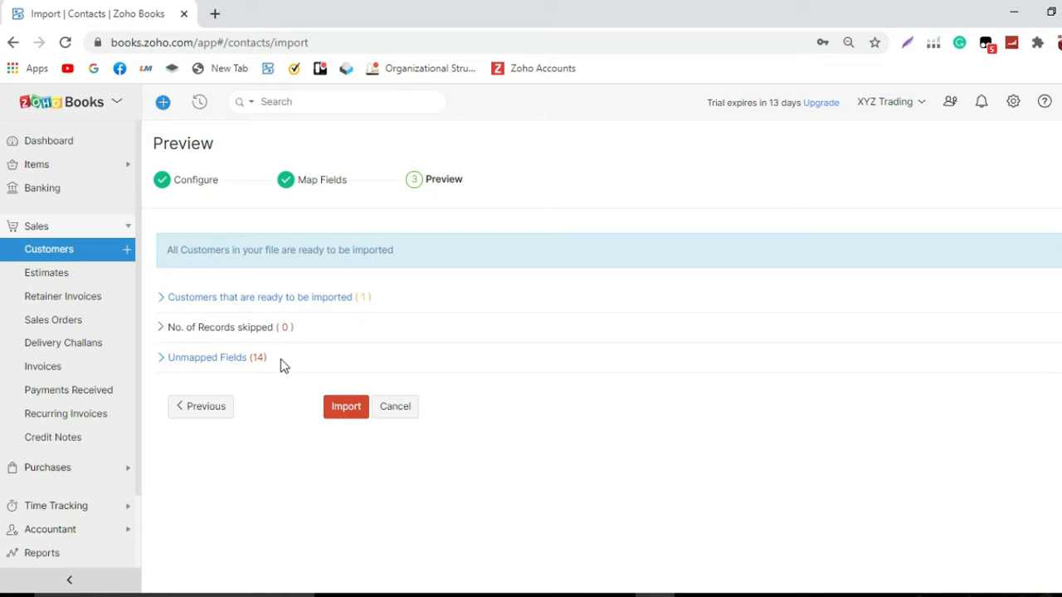
left_click(347, 408)
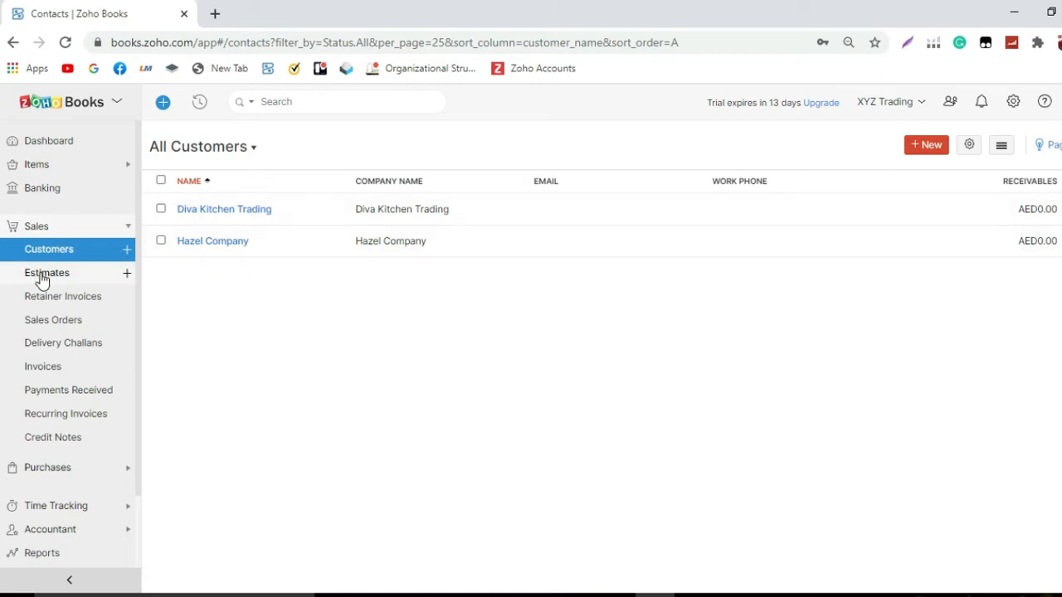
Start an import of Vendors from the Purchases vendor list.
left_click(33, 227)
left_click(72, 253)
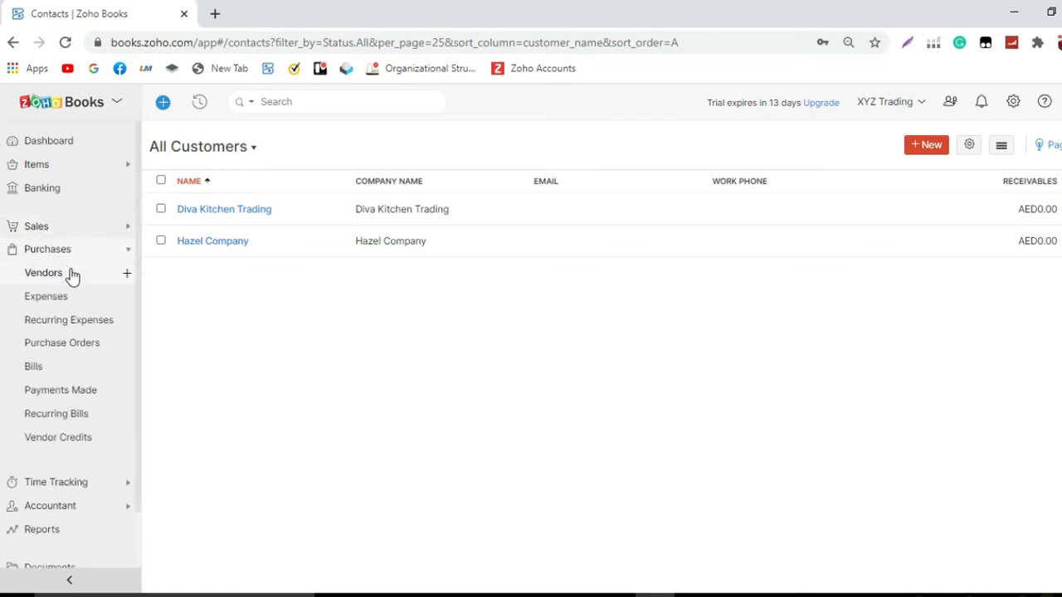
left_click(72, 275)
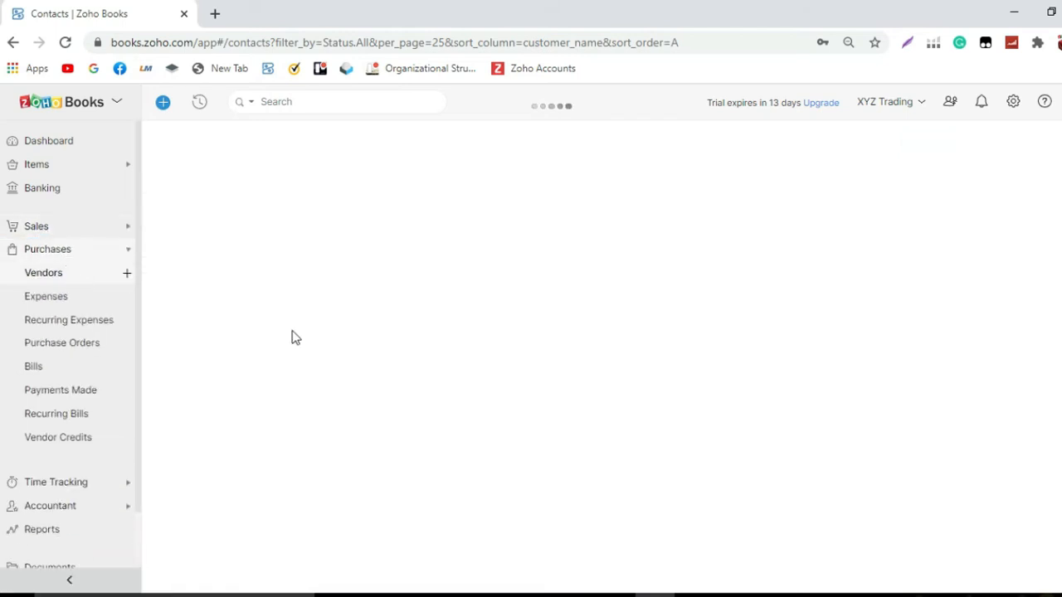
left_click(1000, 146)
left_click(942, 309)
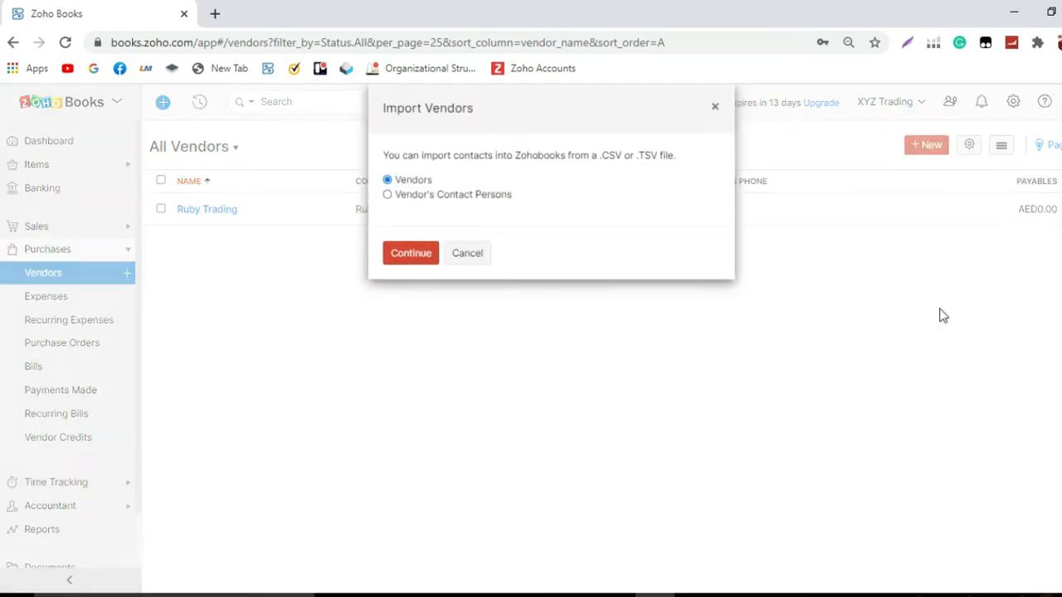
left_click(409, 264)
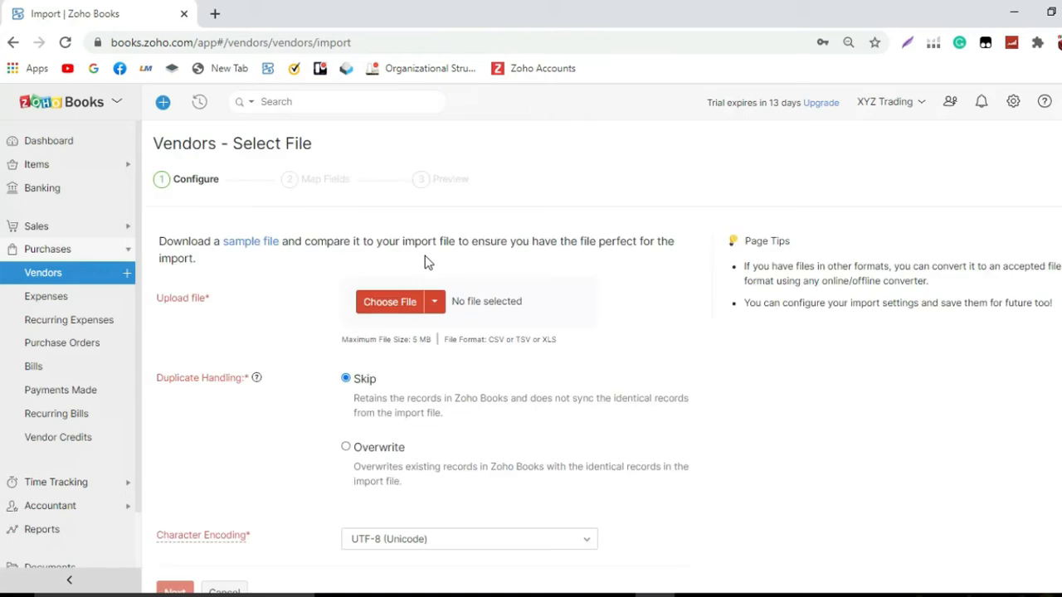
Download the vendor sample file and open it in Excel, copying the sample contact in row 2 into row 4.
left_click(265, 242)
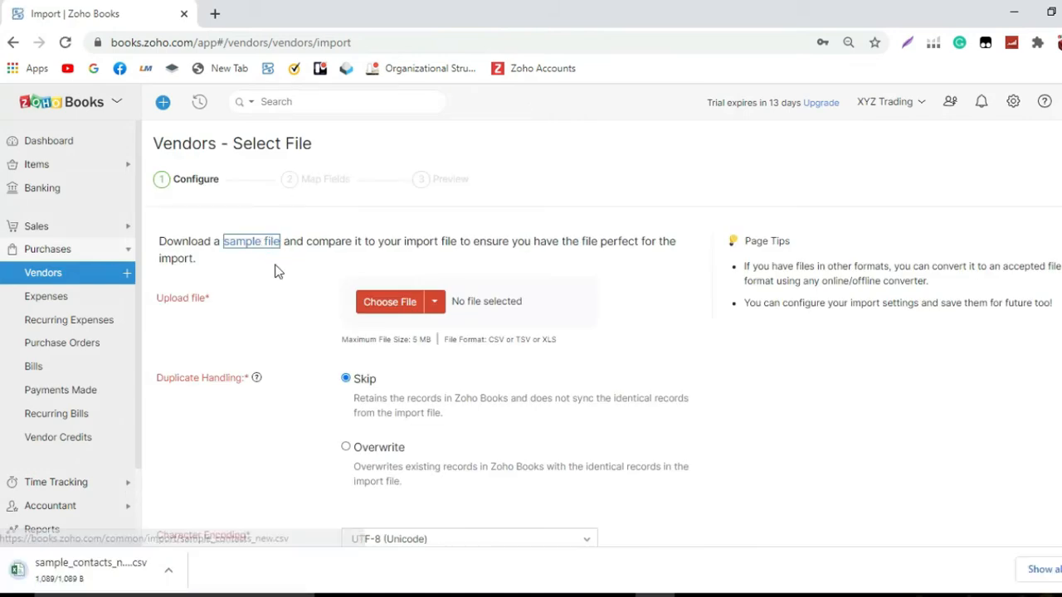
left_click(118, 577)
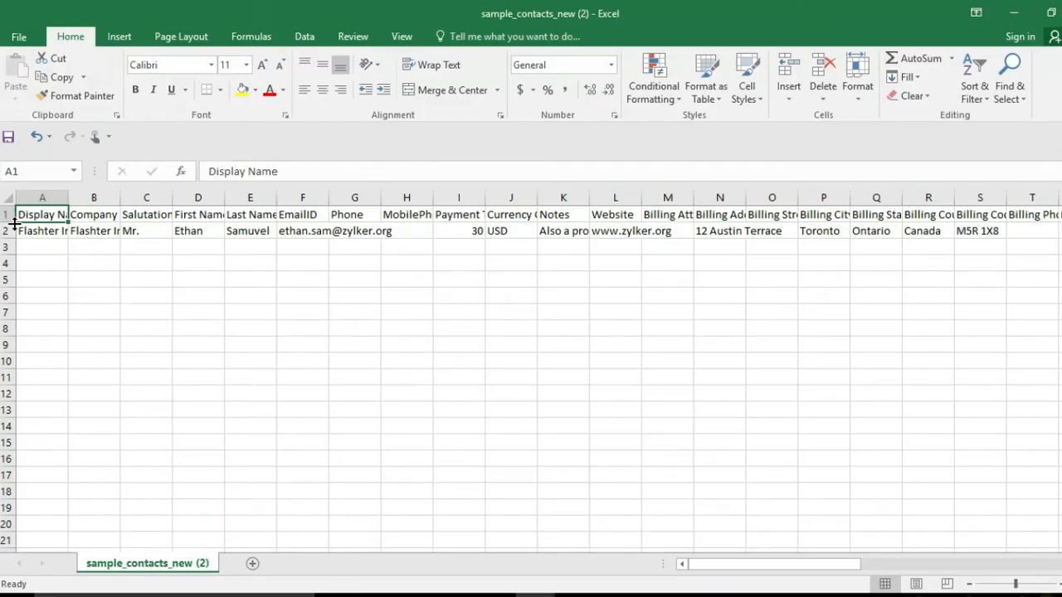
left_click(7, 230)
key("ctrl+c")
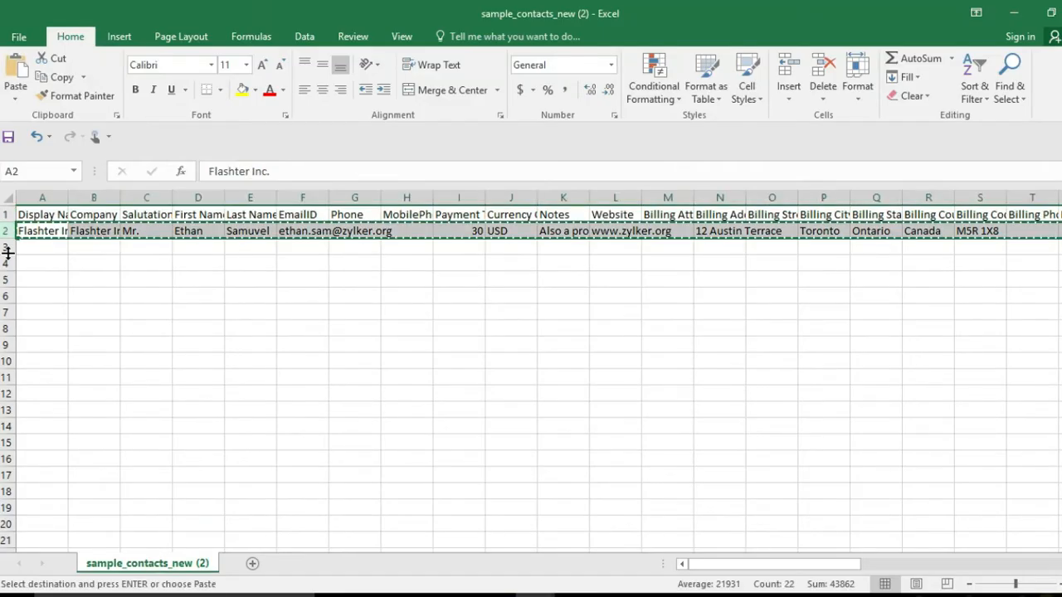
left_click(7, 263)
key("ctrl+v")
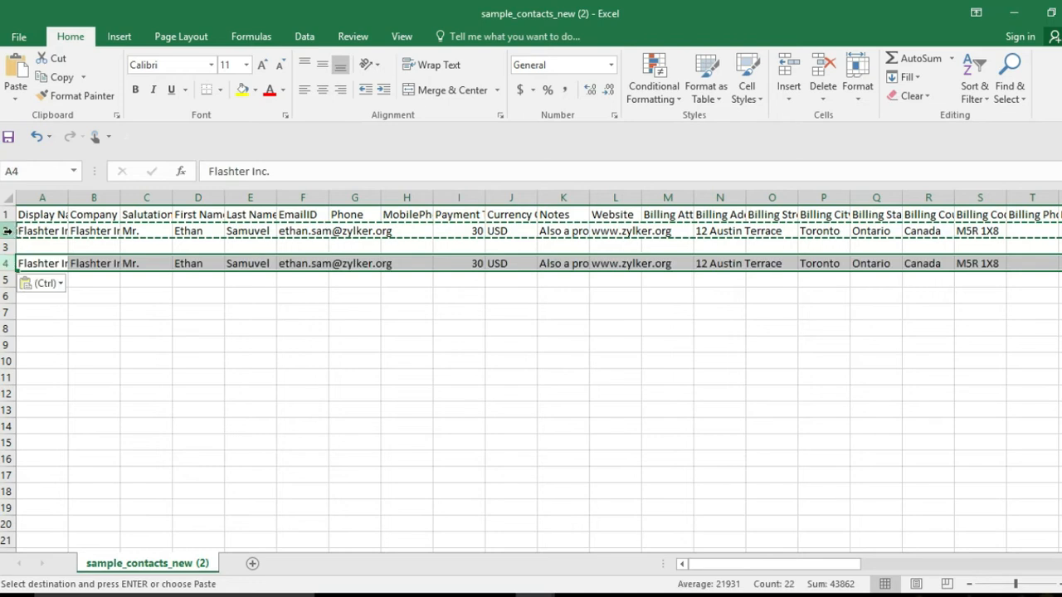
left_click(7, 230)
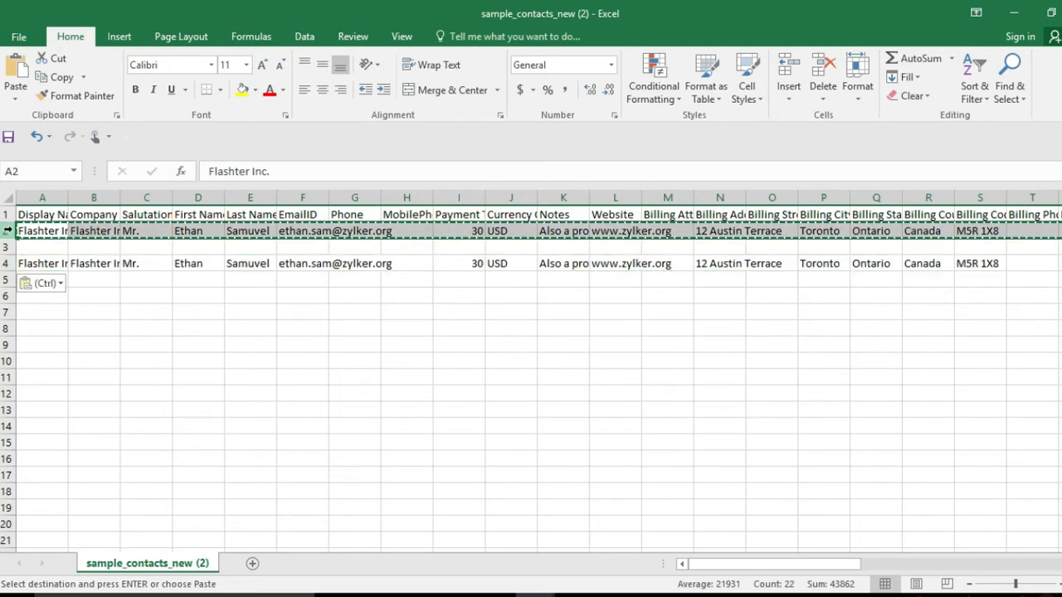
Enter Albert Trading as the Display Name in A4 and copy it into the Company Name cell B4.
left_click(44, 264)
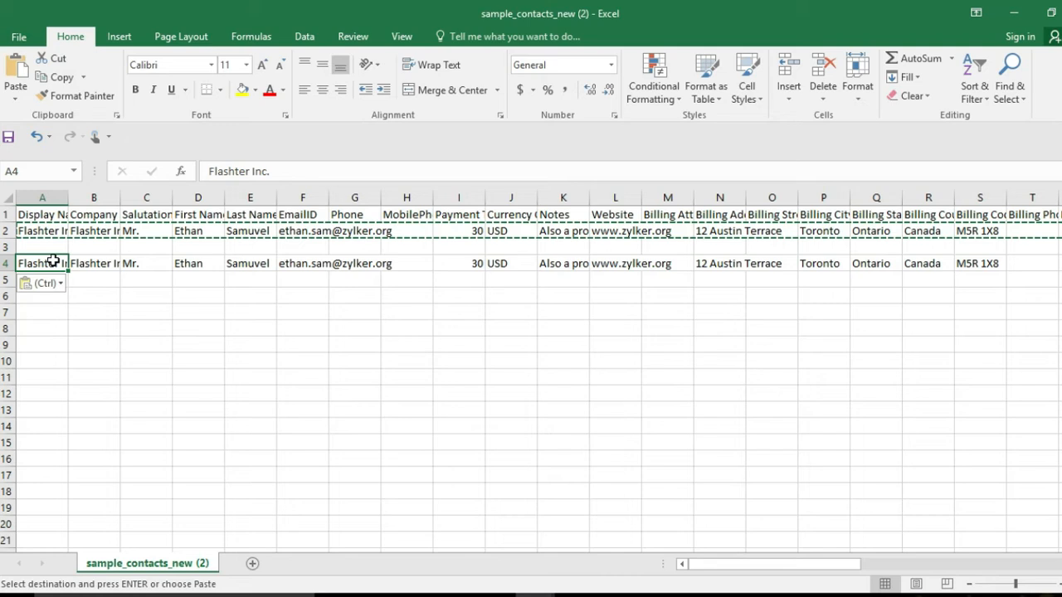
key("Escape")
type("Alber")
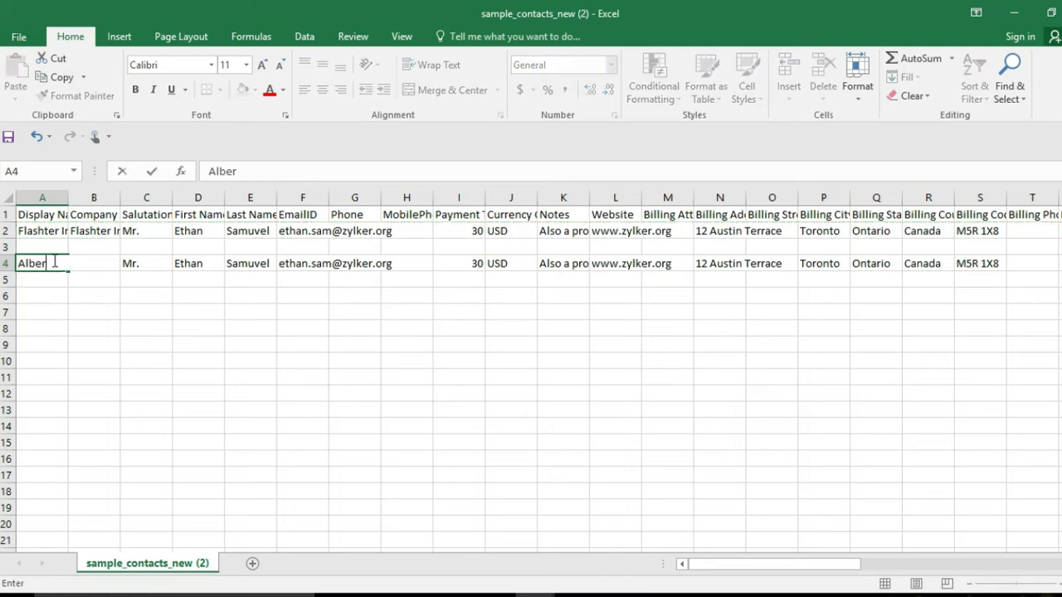
type("t Tradi")
left_click(163, 325)
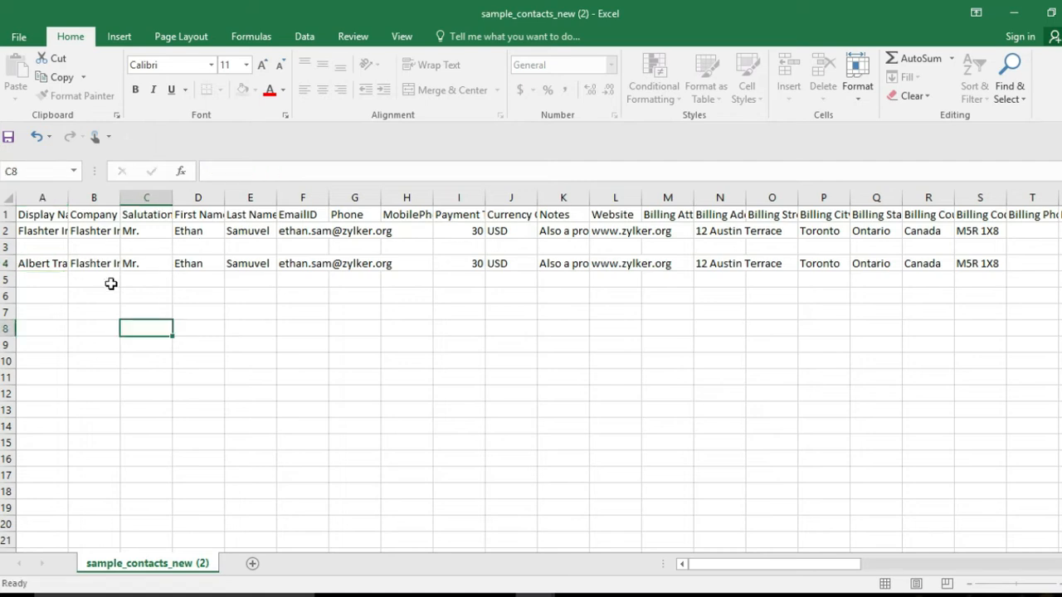
left_click(60, 262)
key("ctrl+c")
left_click(112, 262)
key("ctrl+v")
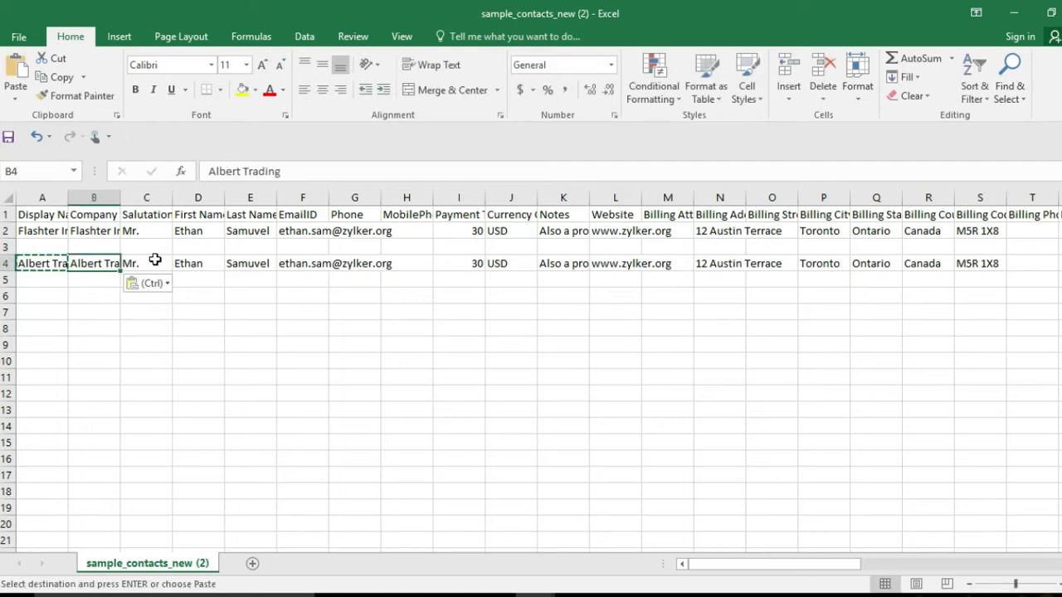
Clear the remaining sample contents of row 4, from the Salutation column through past the last column, Owner Name.
left_click(156, 260)
left_click_drag(156, 260, 315, 263)
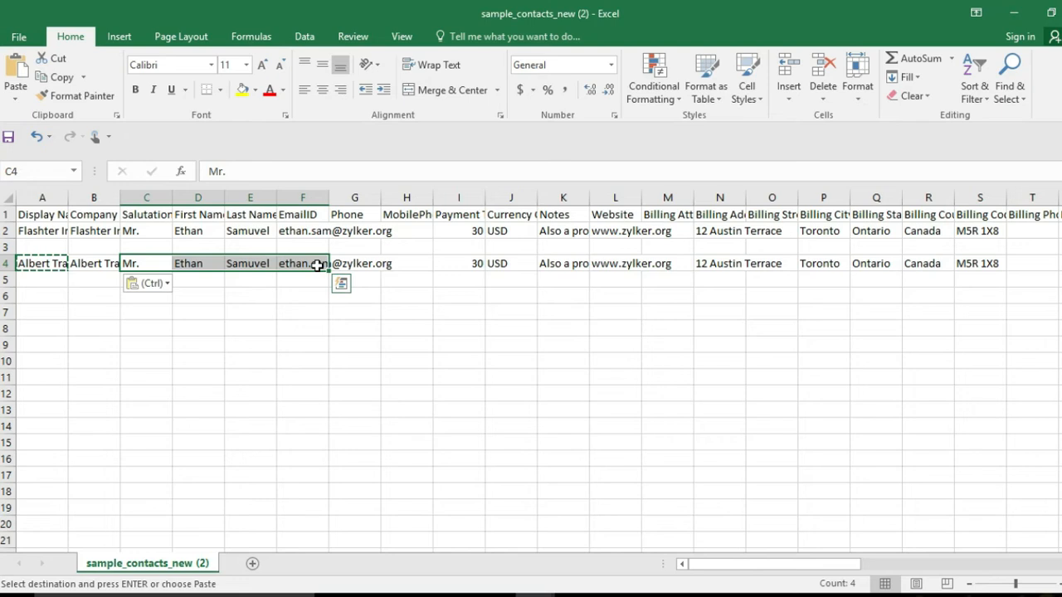
key("shift+Right")
key("shift+Right")
key("shift+Right")
key("shift+Right")
key("shift+Right")
key("shift+Right")
key("shift+Right")
key("shift+Right")
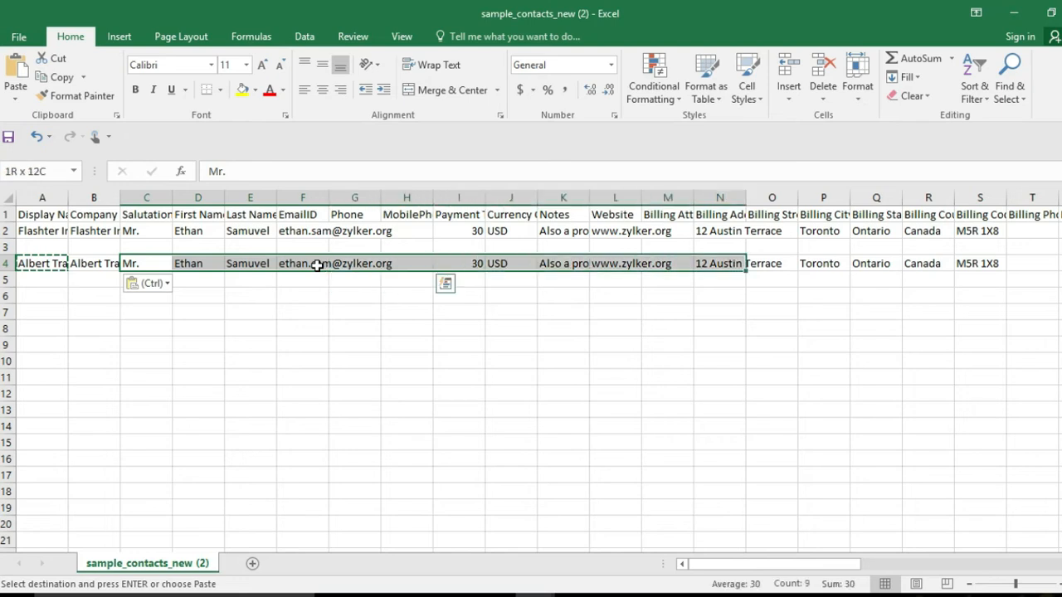
key("shift+Right")
key("shift+Right")
key("shift+Right")
key("shift+Right")
key("shift+Right")
key("shift+Right")
key("shift+Right")
key("shift+Right")
key("shift+Right")
key("shift+Right")
key("shift+Right")
key("shift+Right")
key("shift+Right")
key("shift+Right")
key("shift+Right")
key("shift+Right")
key("shift+Right")
key("shift+Right")
key("shift+Right")
key("shift+Right")
key("shift+Right")
key("shift+Right")
key("shift+Right")
key("shift+Right")
key("shift+Right")
key("shift+Right")
key("shift+Right")
key("shift+Right")
key("shift+Right")
key("shift+Right")
key("shift+Right")
key("shift+Right")
key("shift+Right")
key("shift+Right")
key("shift+Right")
key("shift+Right")
key("shift+Right")
key("shift+Right")
key("shift+Right")
key("shift+Right")
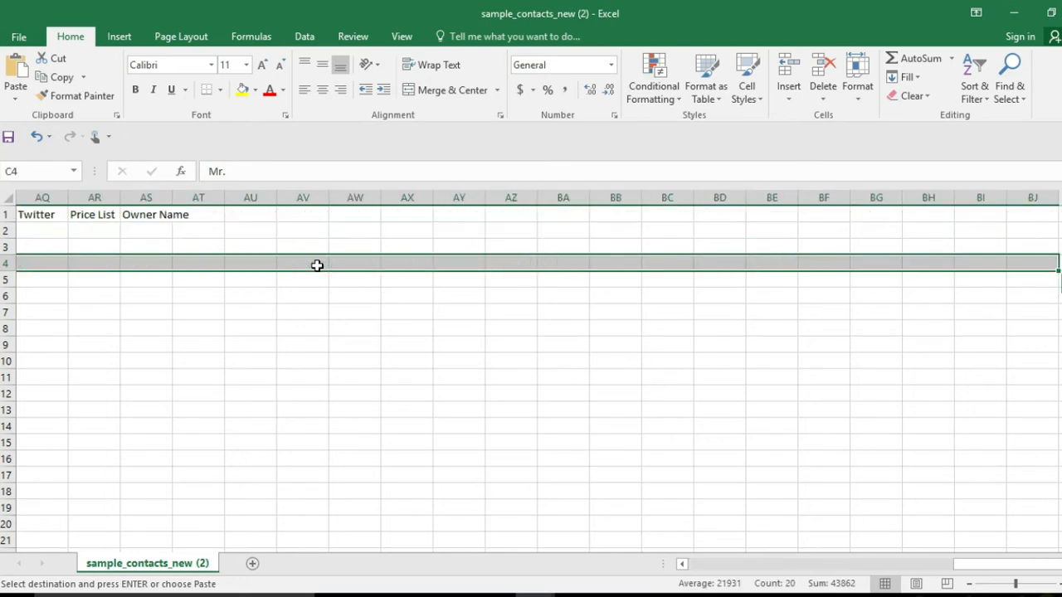
key("Delete")
Delete rows 2 and 3 of the vendor sheet, removing the Flashter Inc. sample contact and the blank row.
left_click_drag(7, 231, 8, 246)
right_click(10, 246)
left_click(53, 378)
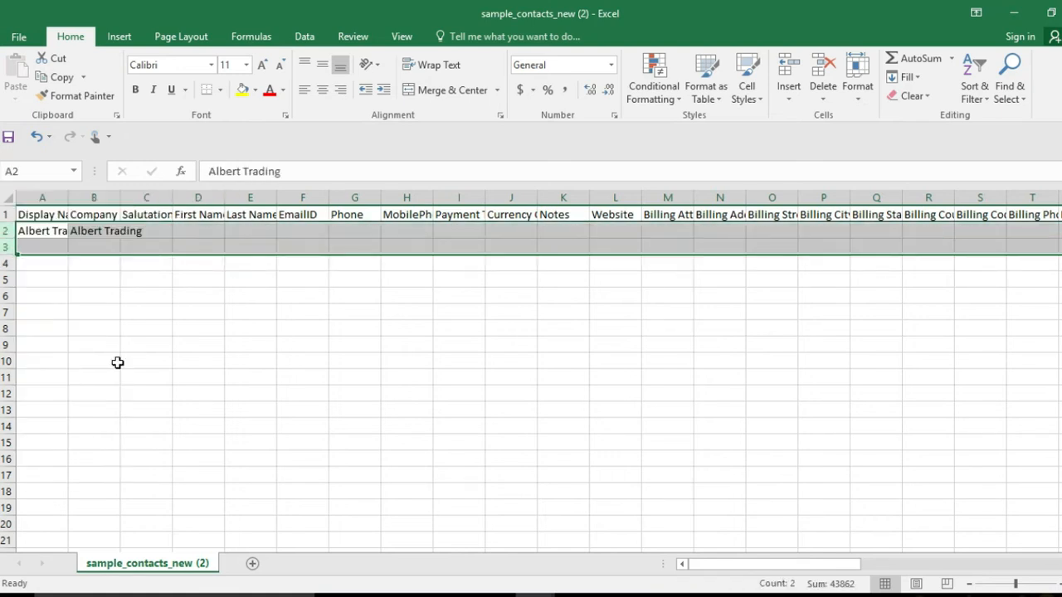
left_click(192, 337)
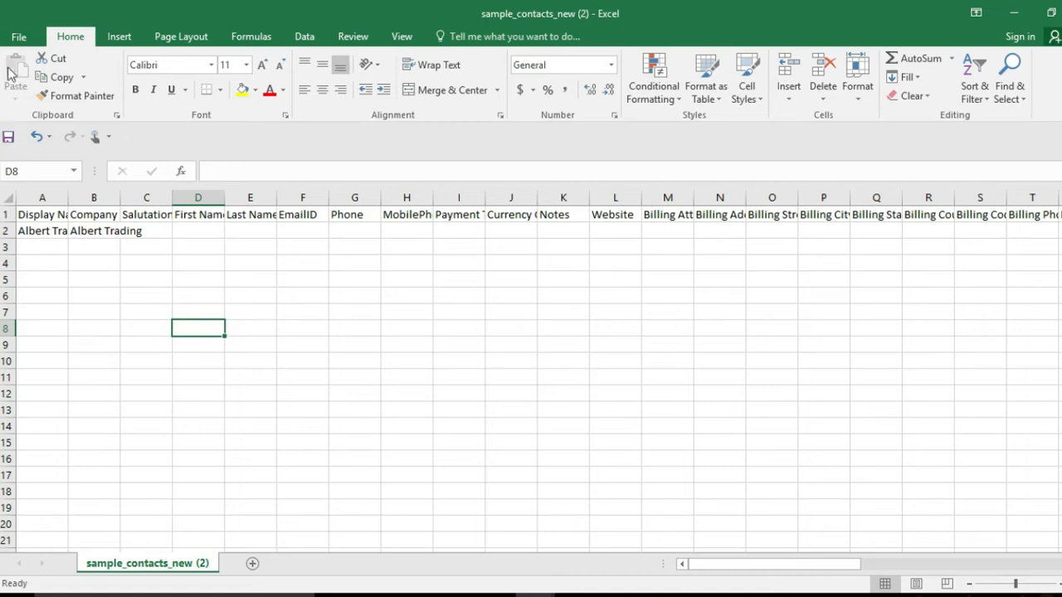
Save the workbook as sample_contacts_vendor in the Import Sample File folder, keeping the CSV (Comma delimited) format.
left_click(18, 37)
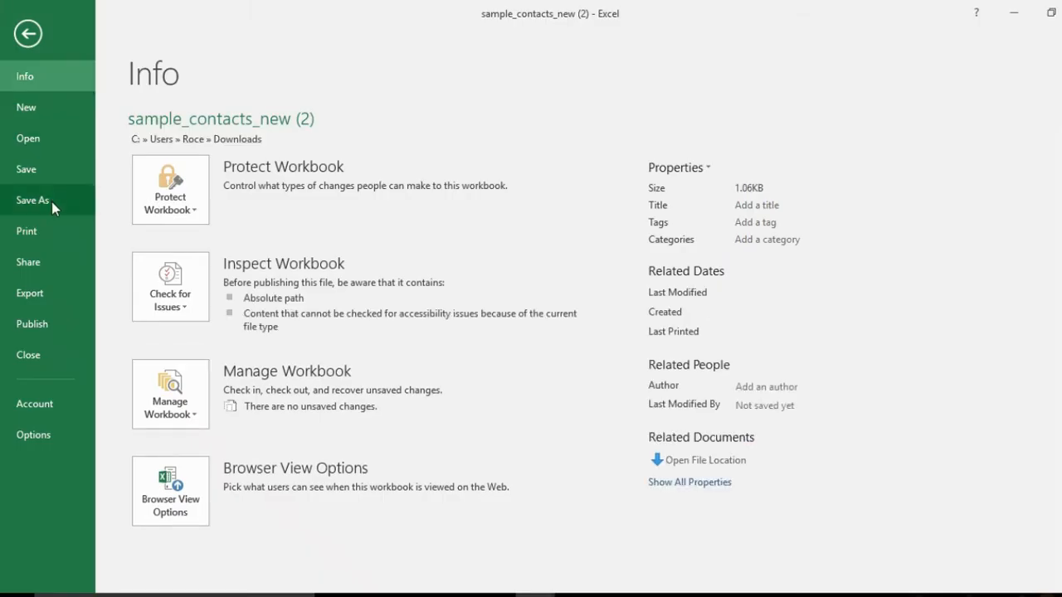
left_click(52, 202)
left_click(219, 278)
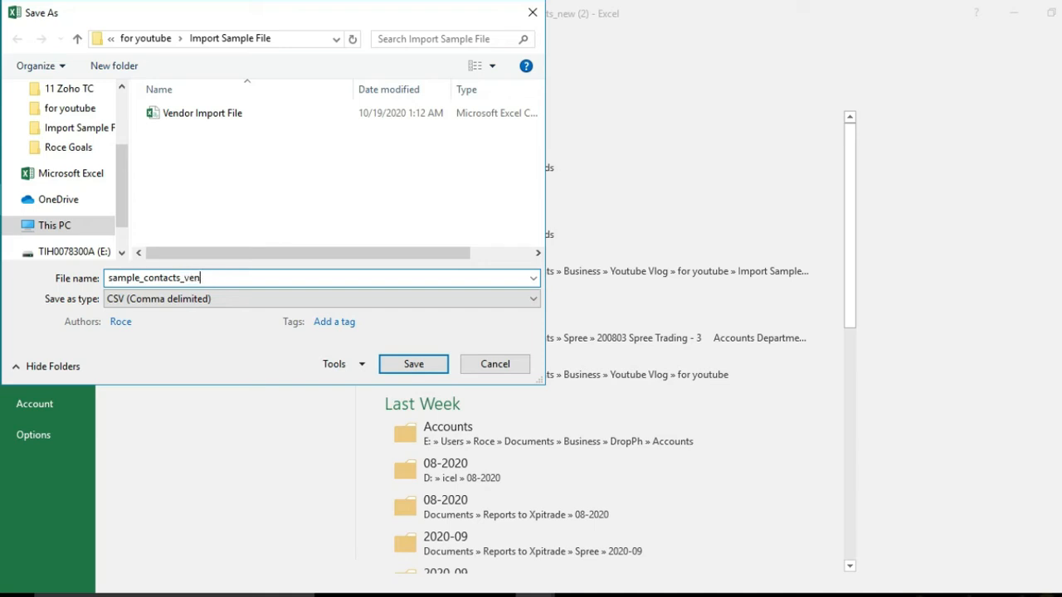
left_click(422, 365)
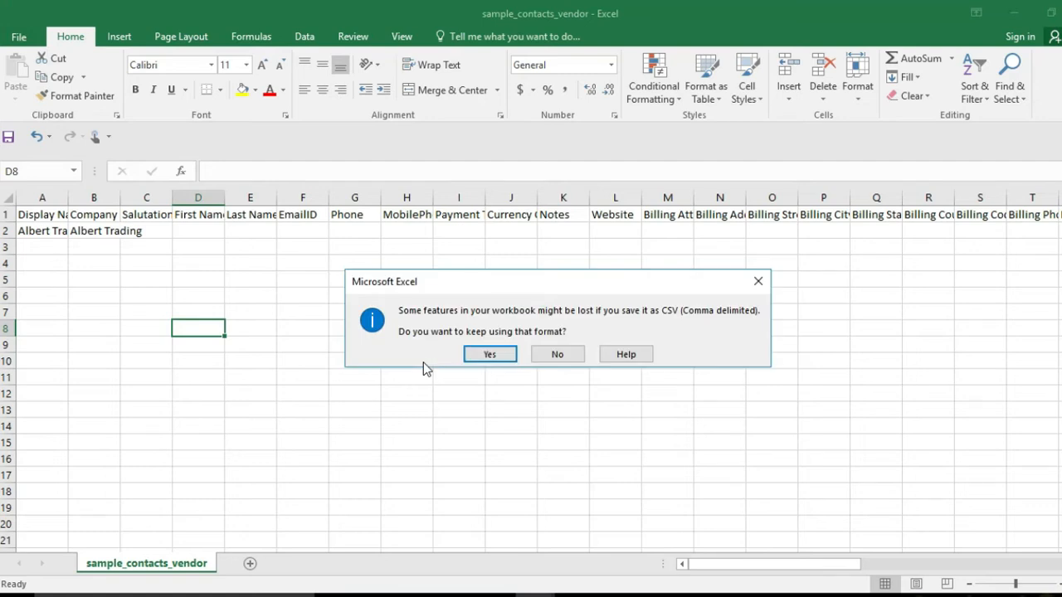
left_click(487, 357)
Switch to Zoho Books, upload sample_contacts_vendor.csv as the vendor import file with Skip duplicate handling, and proceed to field mapping.
left_click(654, 594)
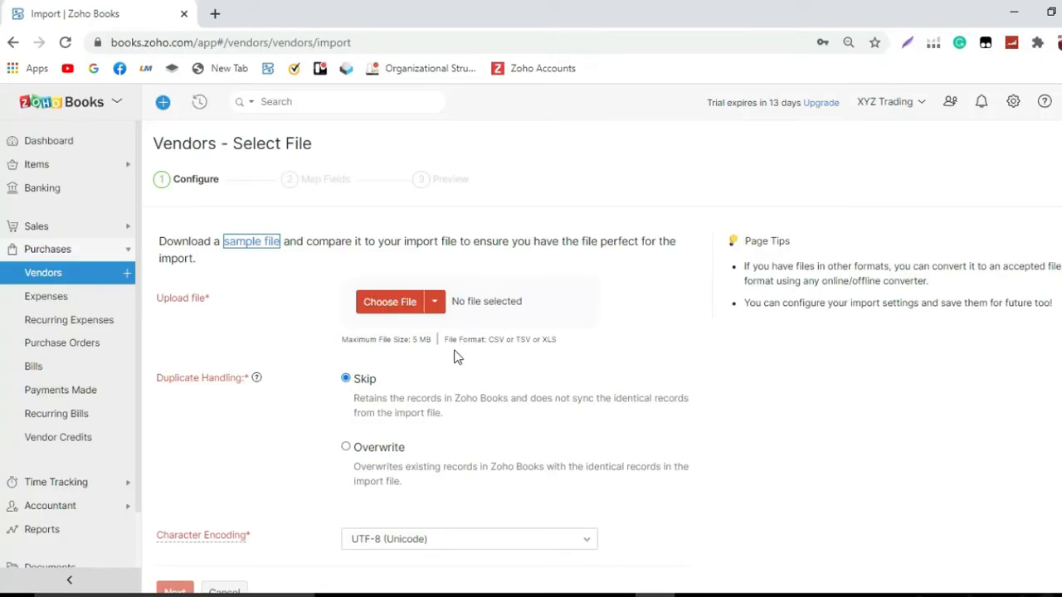
left_click(394, 302)
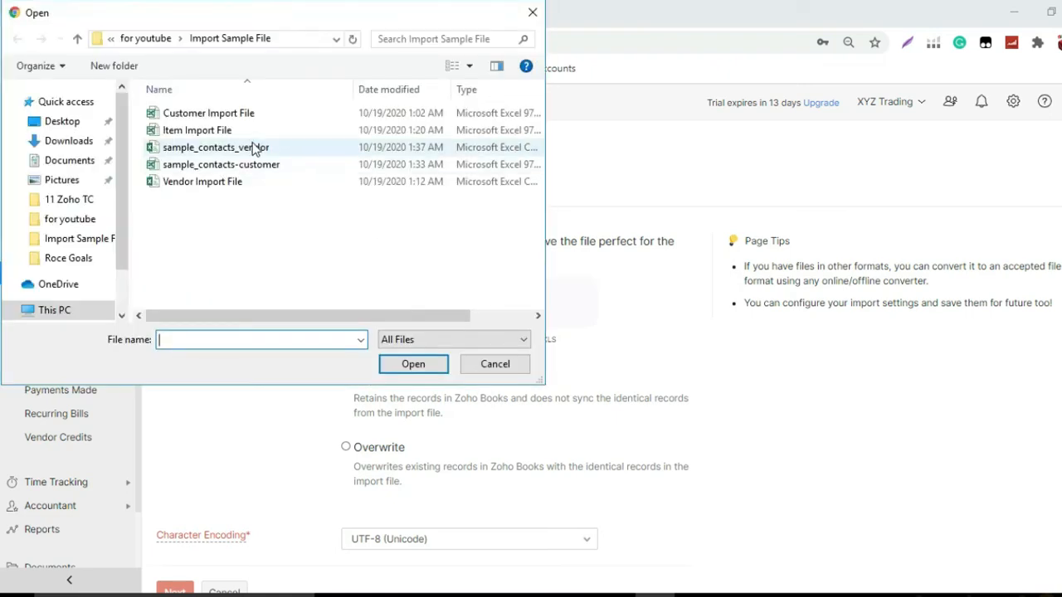
double_click(254, 146)
scroll(365, 401, "down", 1)
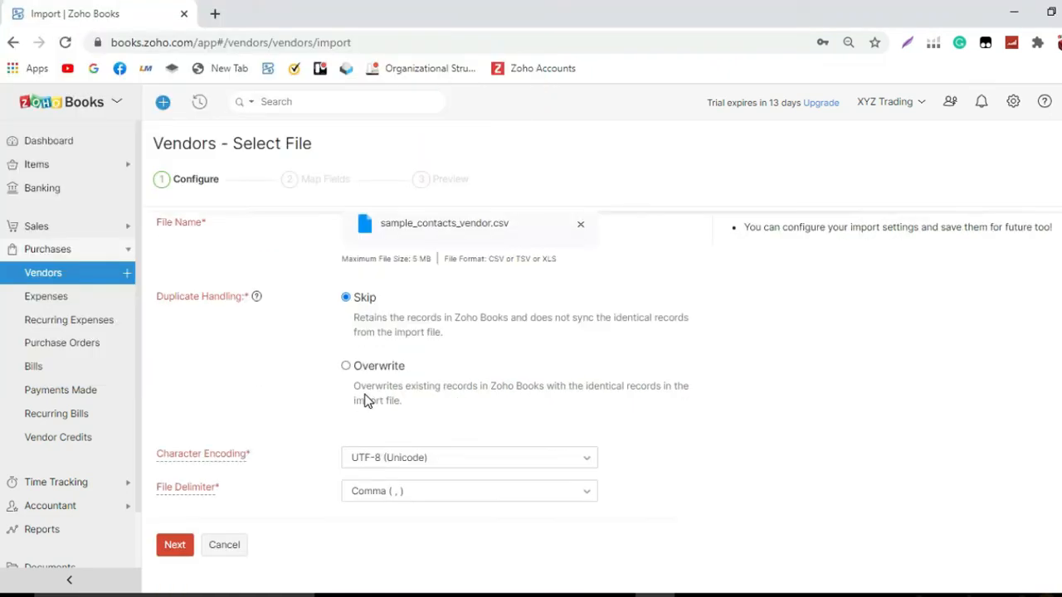
left_click(176, 547)
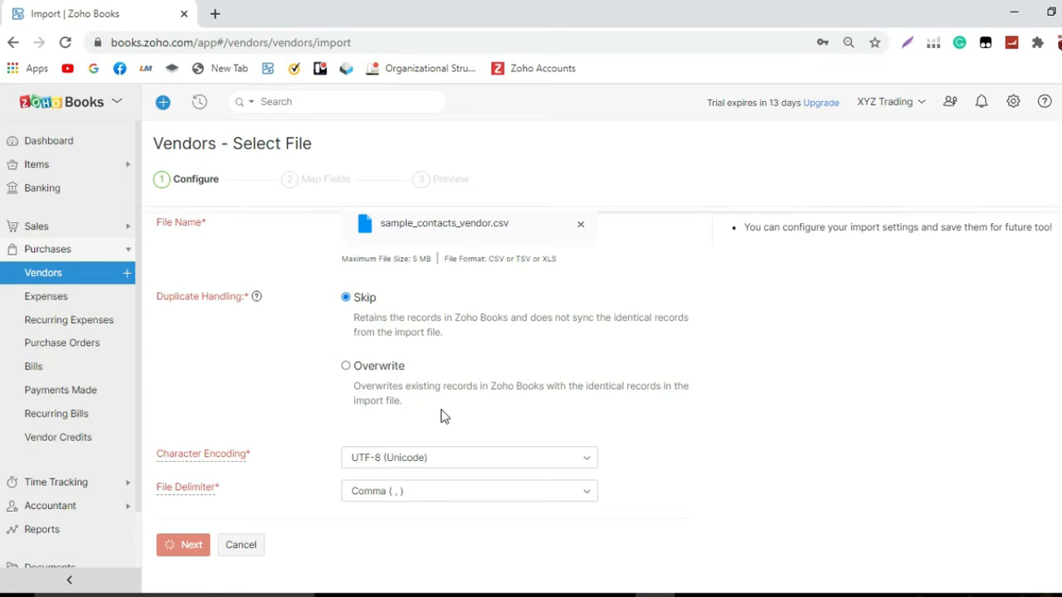
Review the auto-matched vendor field mapping, accept it, and import the vendor from sample_contacts_vendor.csv.
scroll(495, 332, "down", 3)
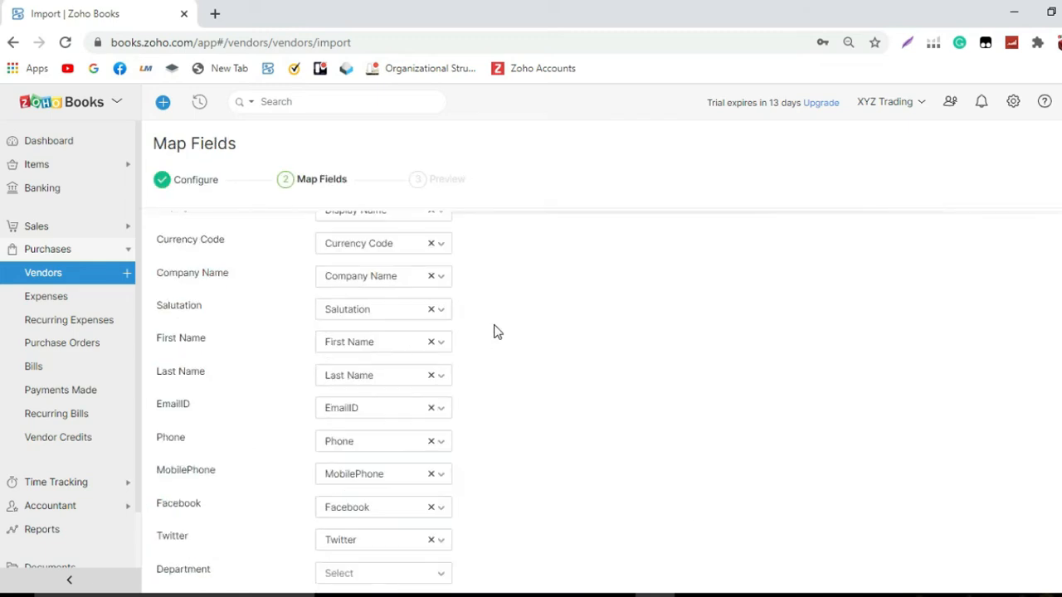
scroll(495, 331, "down", 4)
scroll(500, 346, "down", 9)
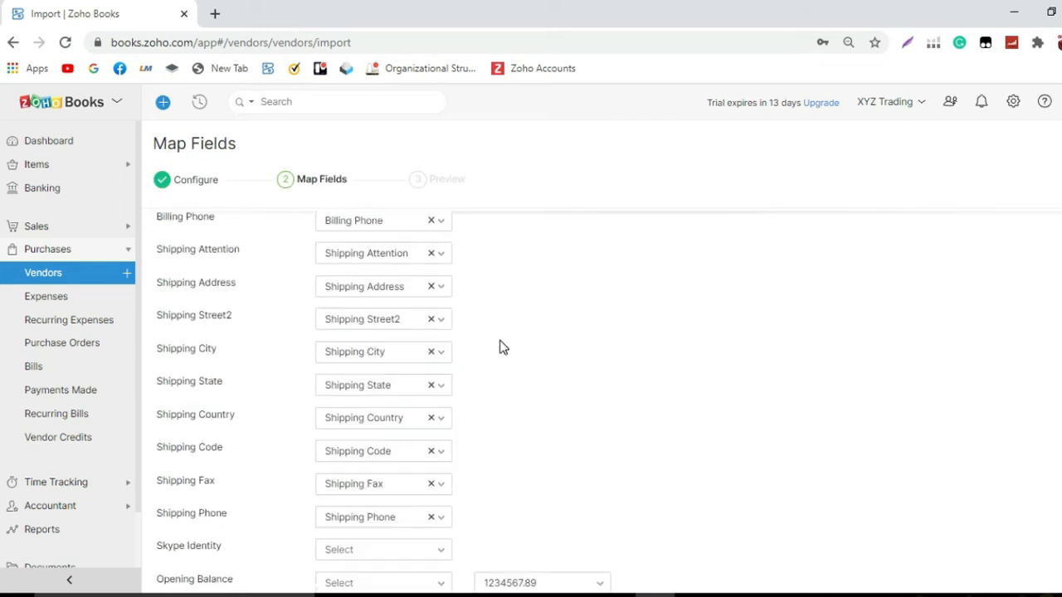
scroll(506, 356, "up", 7)
scroll(509, 356, "up", 7)
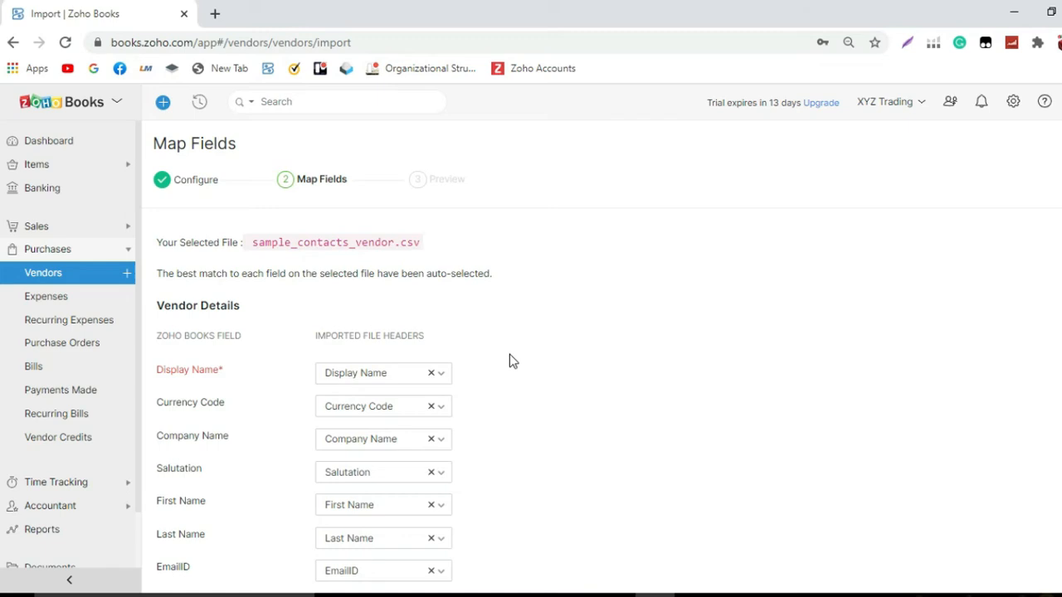
scroll(509, 361, "down", 3)
scroll(511, 357, "down", 10)
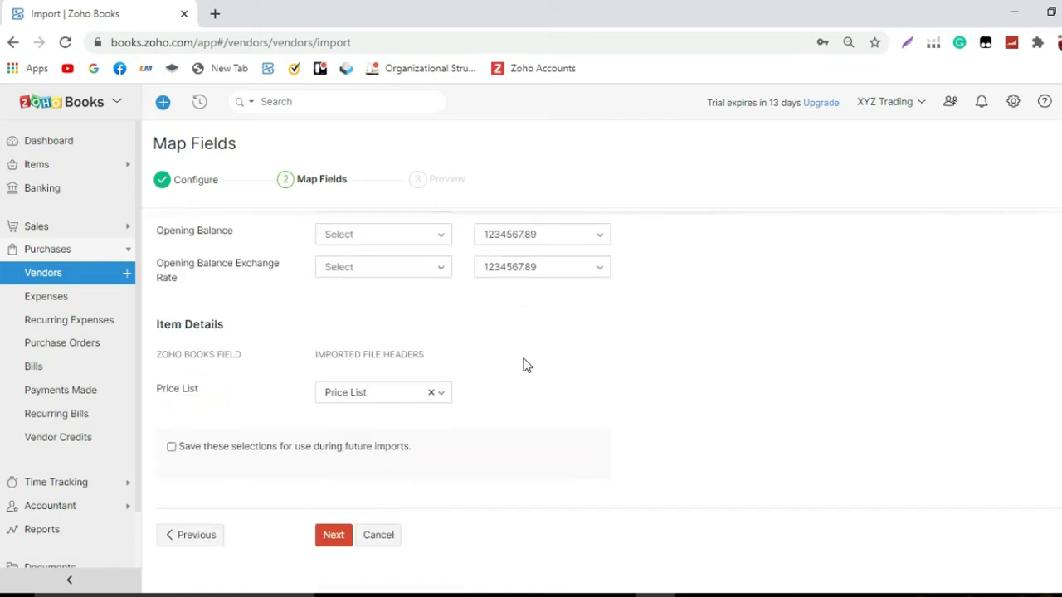
left_click(339, 538)
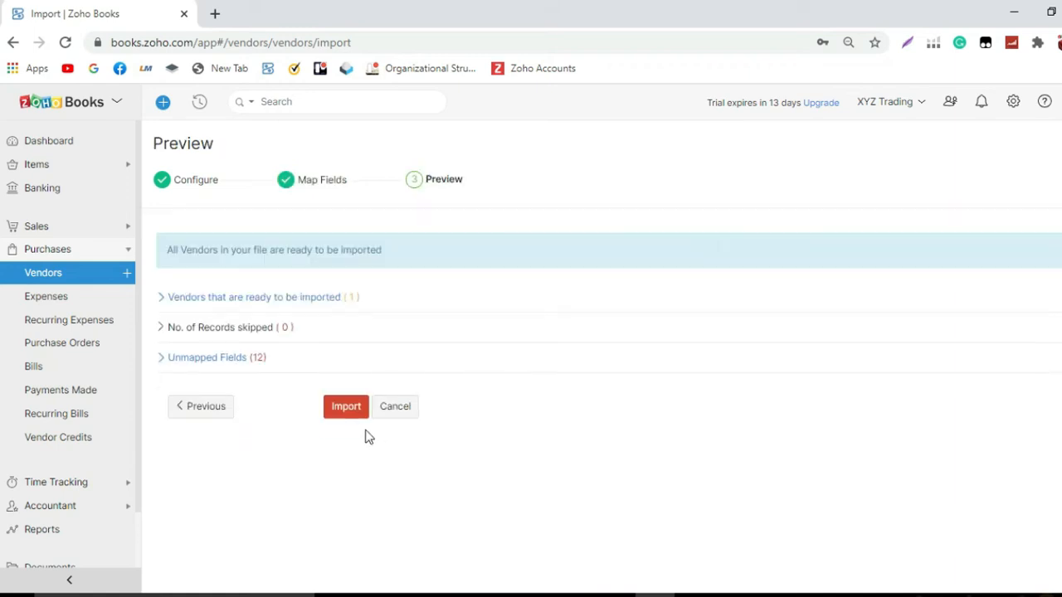
left_click(348, 408)
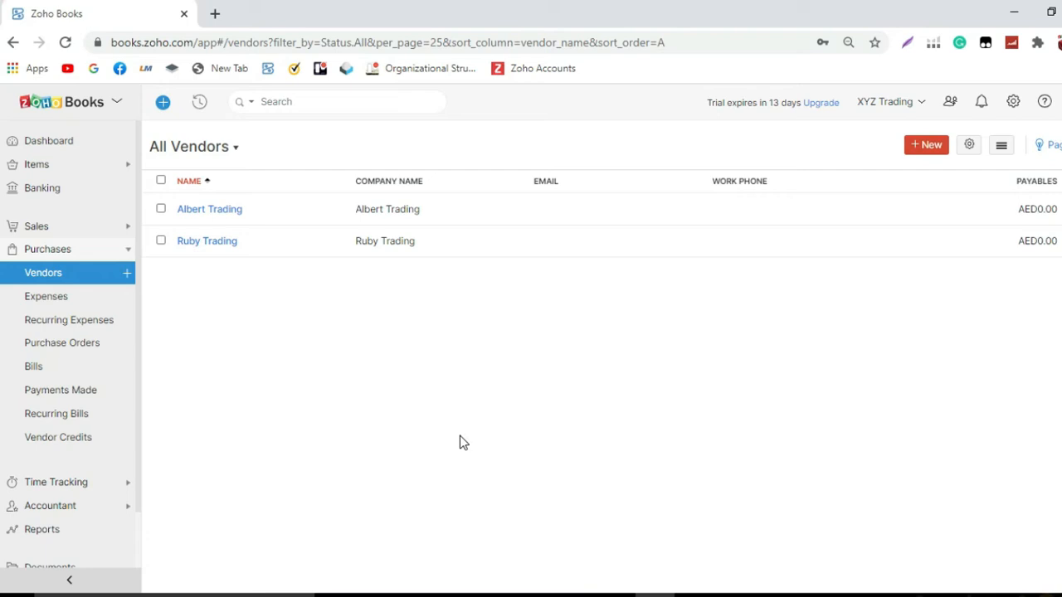
Go to the Items list and open the Import Items page.
left_click(76, 162)
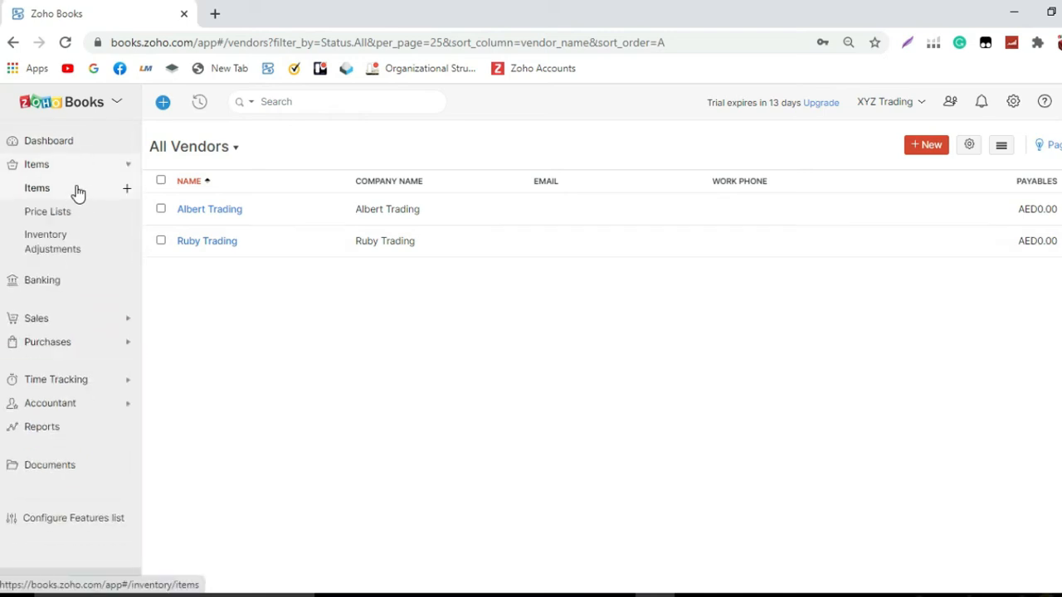
left_click(78, 190)
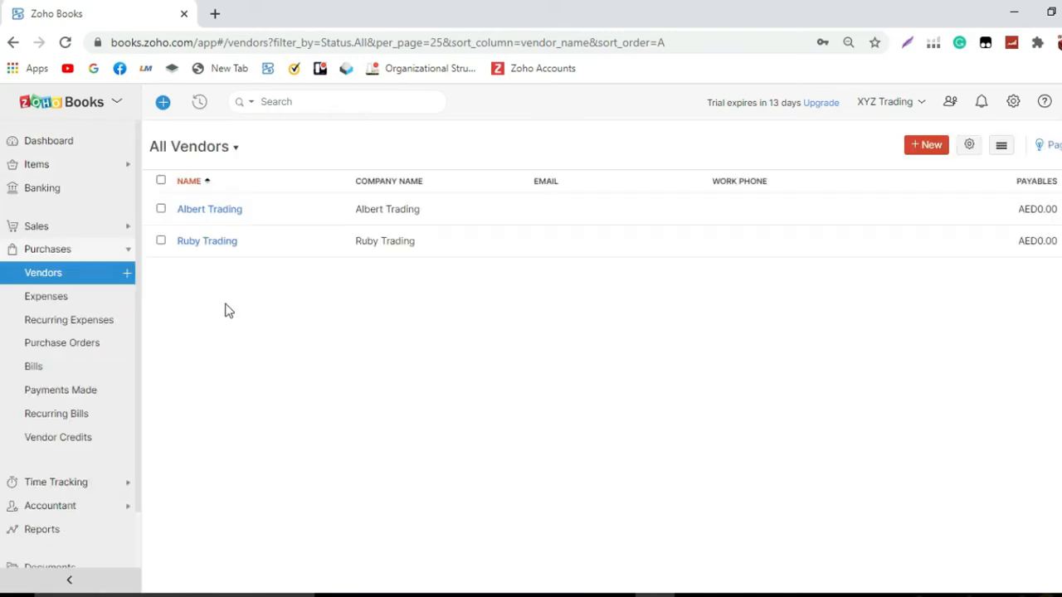
left_click(78, 164)
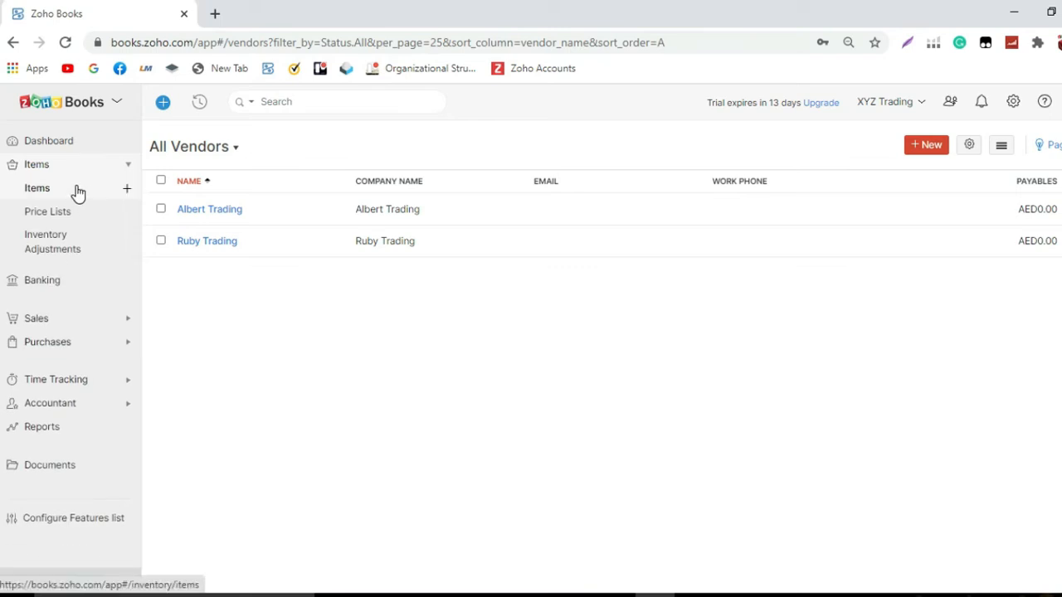
left_click(78, 192)
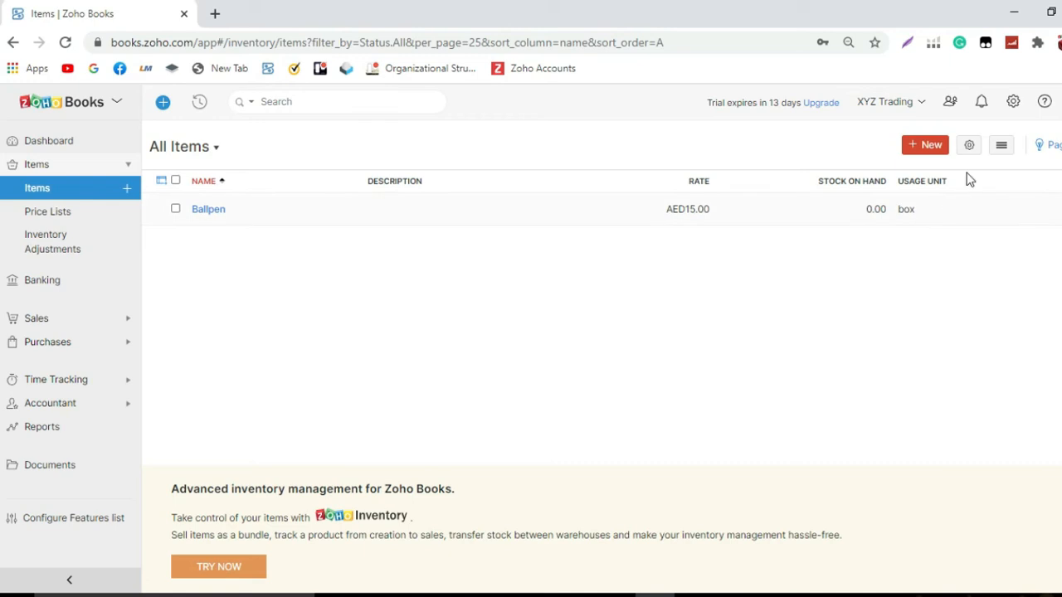
left_click(1001, 147)
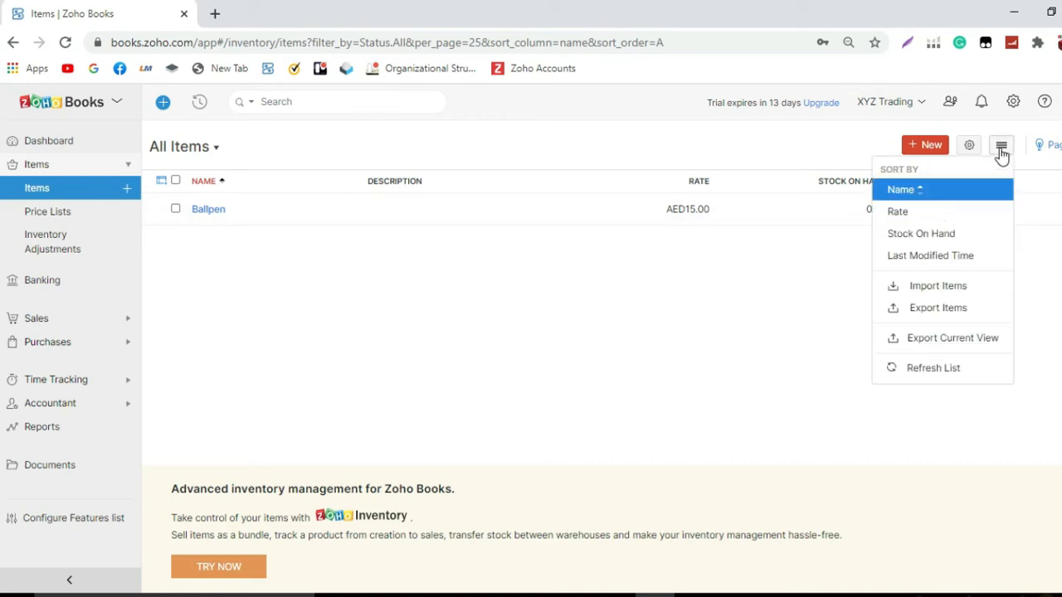
left_click(950, 290)
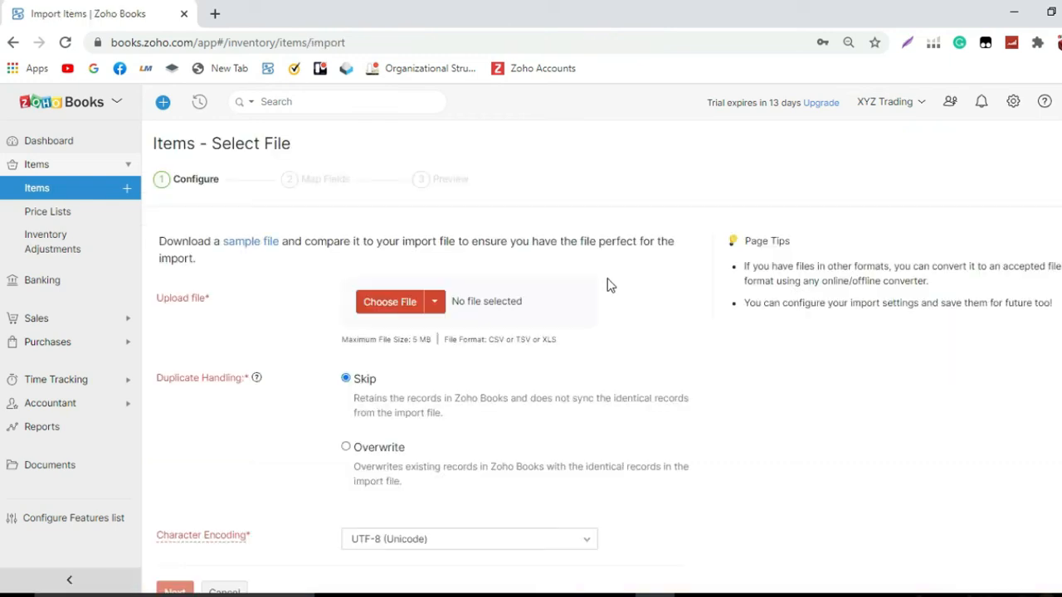
Download the items sample file, sample_items2.csv, and open it in Excel.
left_click(258, 242)
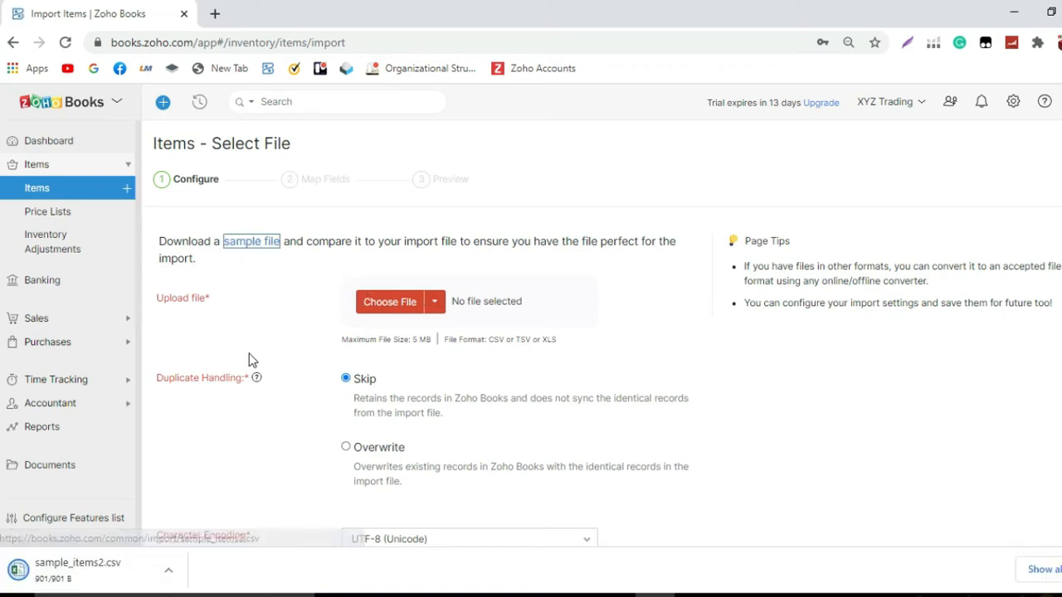
left_click(101, 578)
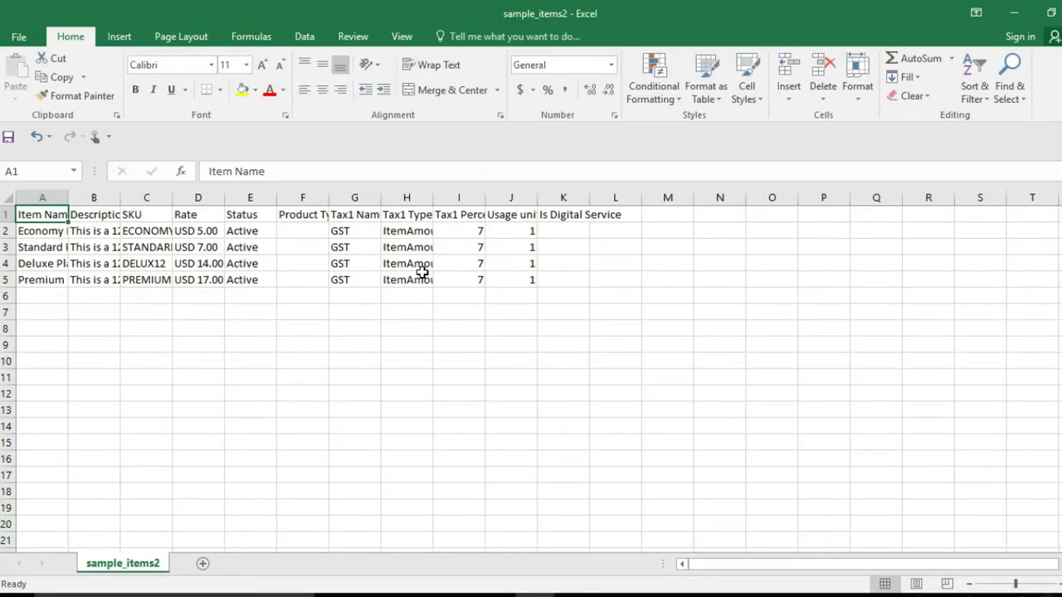
left_click(407, 343)
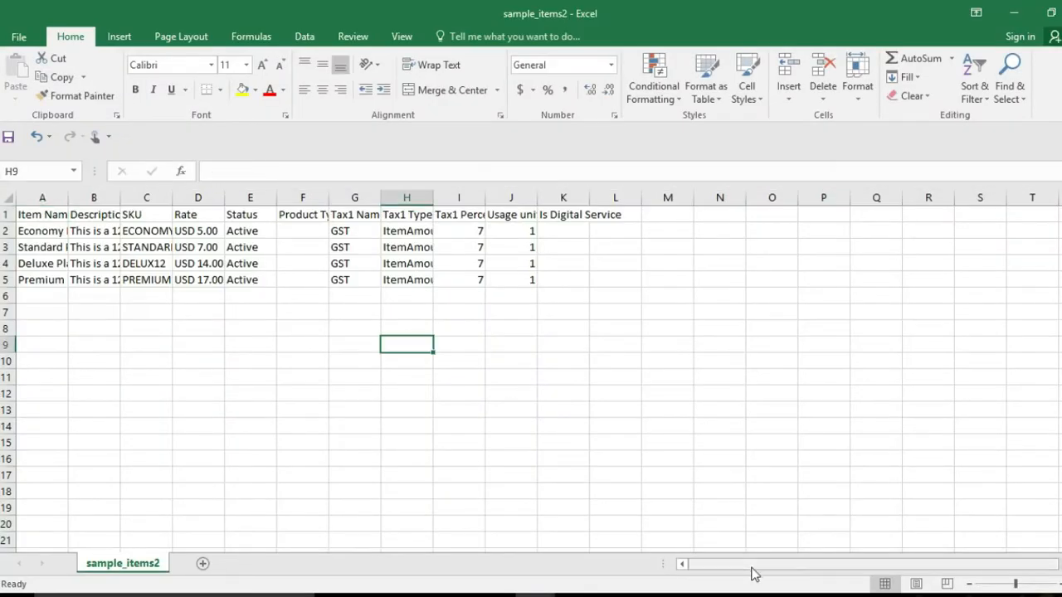
Widen the sample_items2 columns from Item Name through Tax1 Percentage and look over the sample data.
left_click(93, 279)
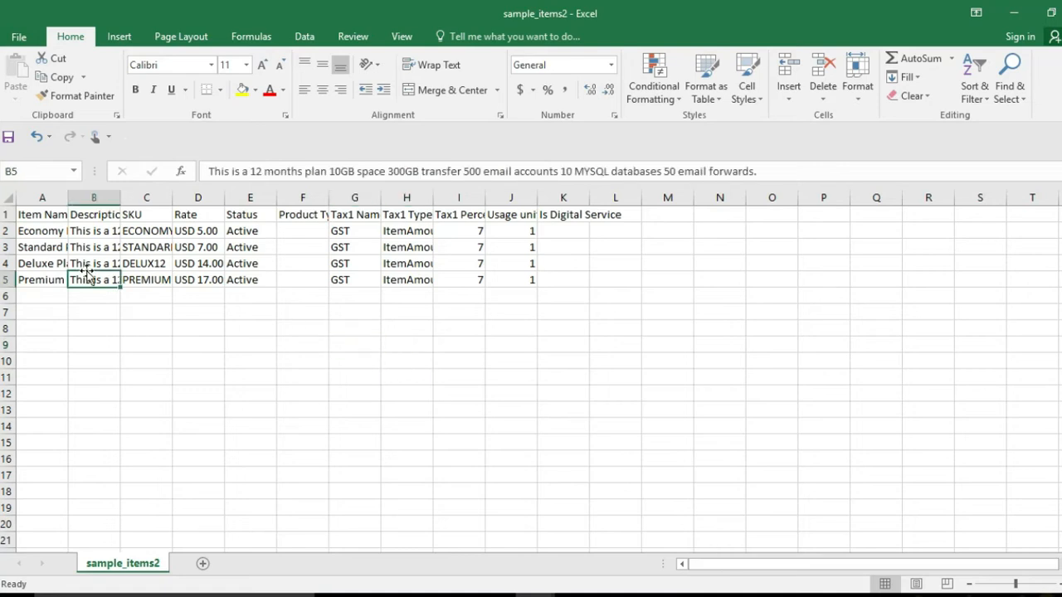
left_click_drag(121, 199, 193, 202)
left_click_drag(68, 199, 208, 200)
left_click_drag(390, 198, 695, 199)
left_click_drag(742, 240, 844, 207)
left_click_drag(753, 197, 783, 204)
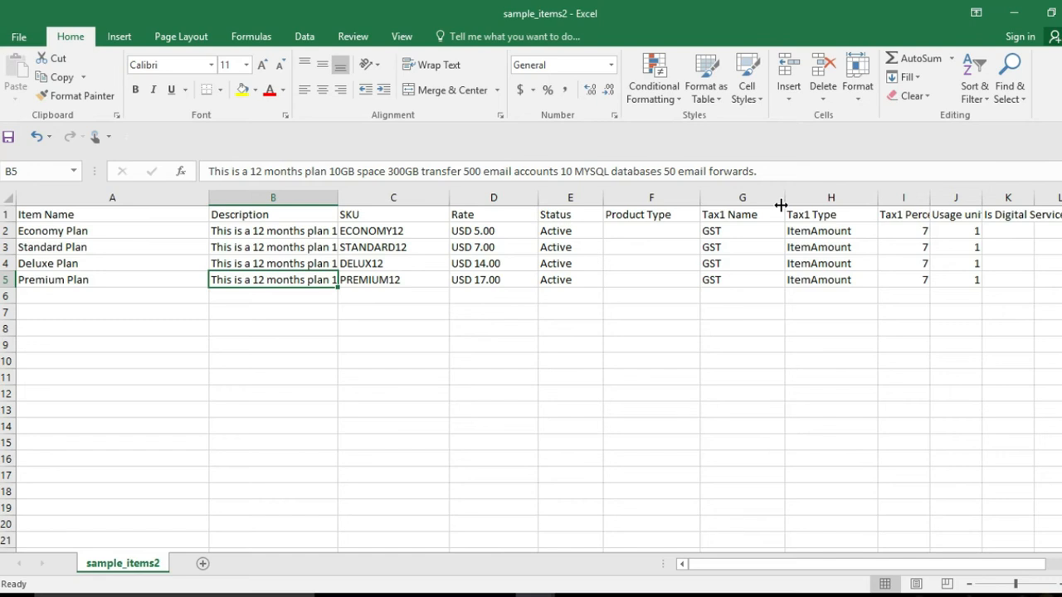
left_click_drag(928, 204, 951, 206)
left_click(909, 293)
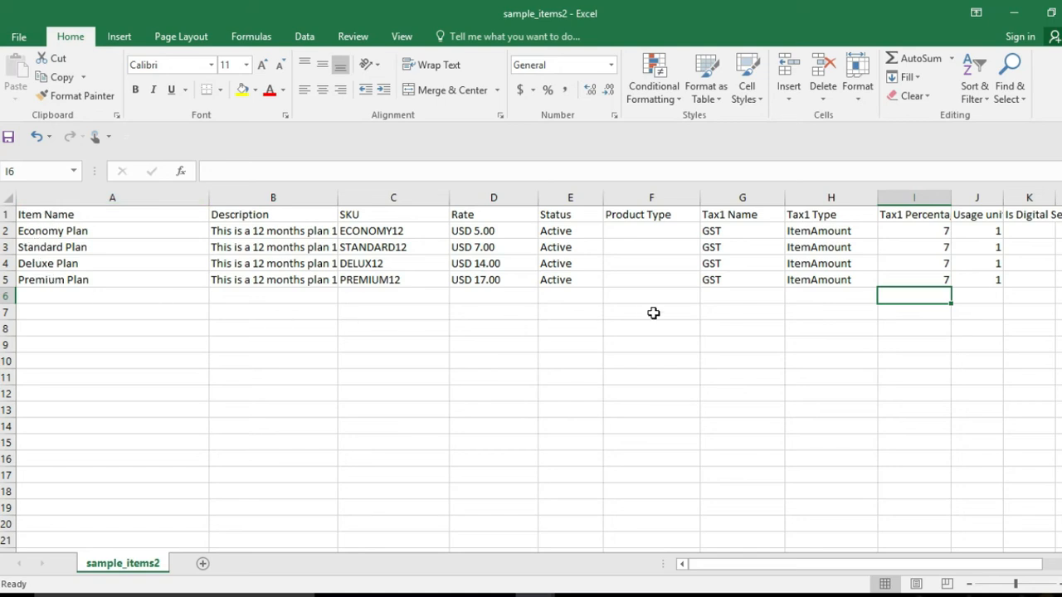
left_click(910, 244)
left_click_drag(846, 566, 784, 566)
left_click(702, 405)
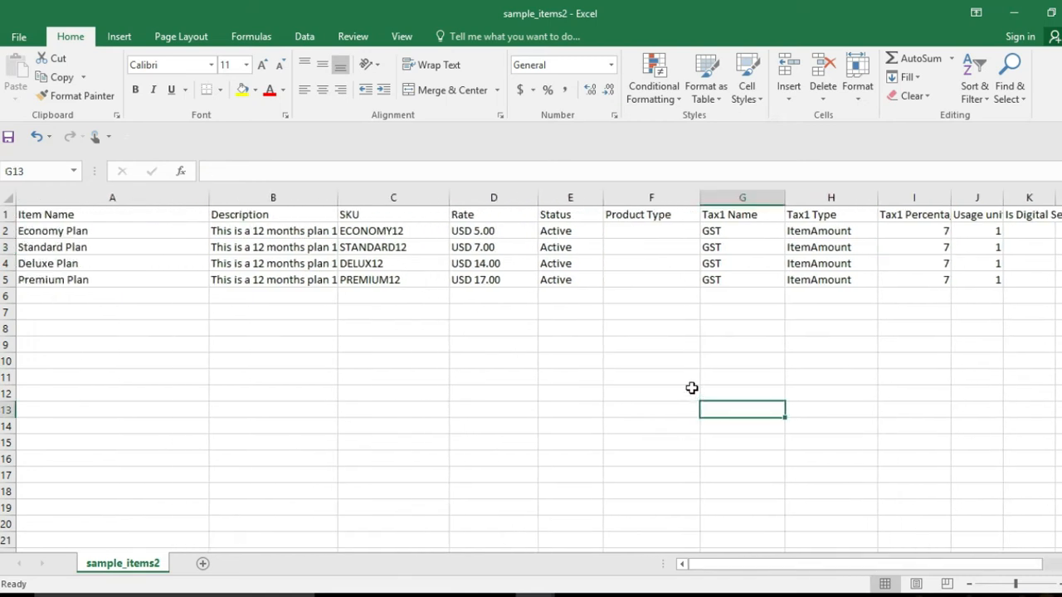
Open the Item Import File workbook from the Import Sample File folder and look through its columns.
left_click(516, 592)
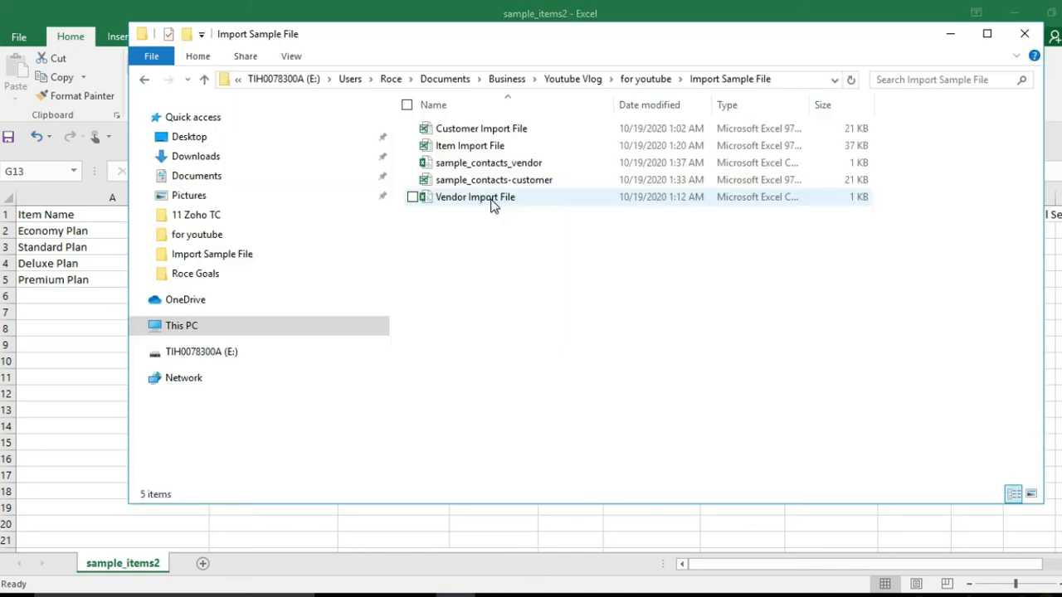
double_click(485, 148)
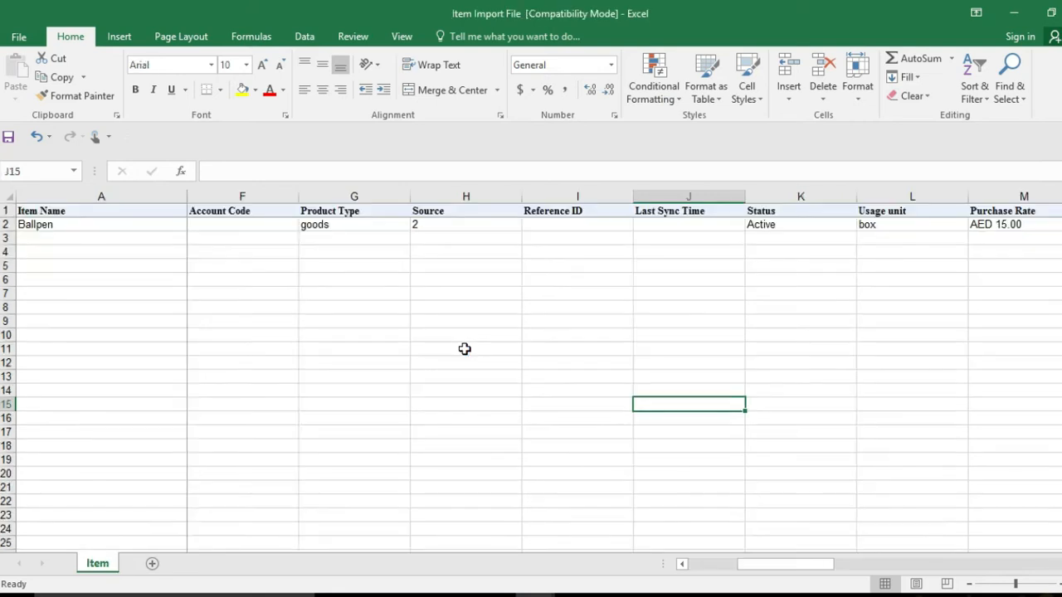
left_click_drag(736, 569, 709, 569)
left_click_drag(735, 569, 865, 578)
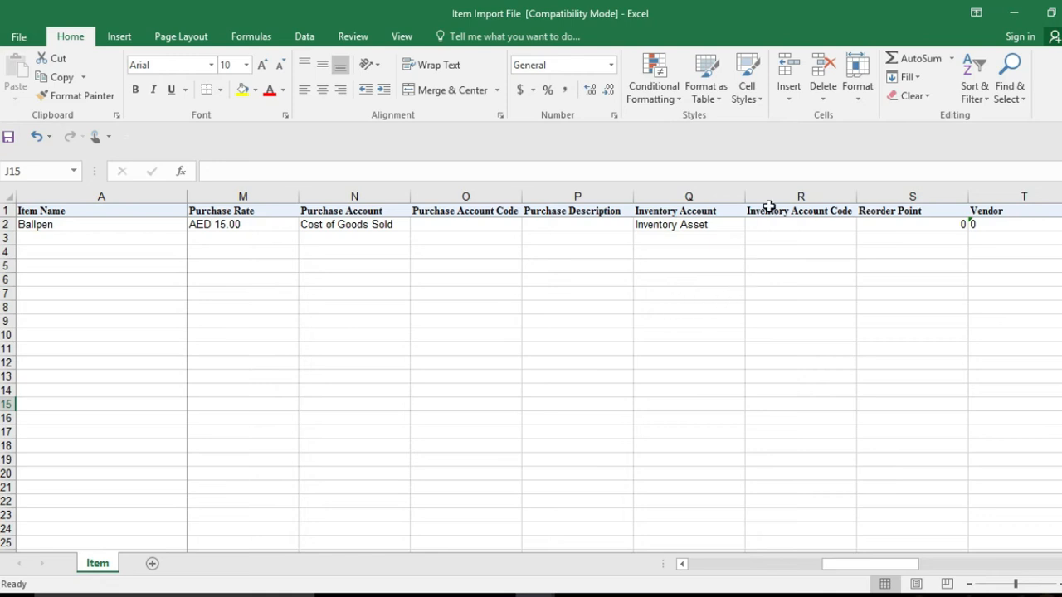
left_click(606, 224)
left_click_drag(851, 564, 699, 586)
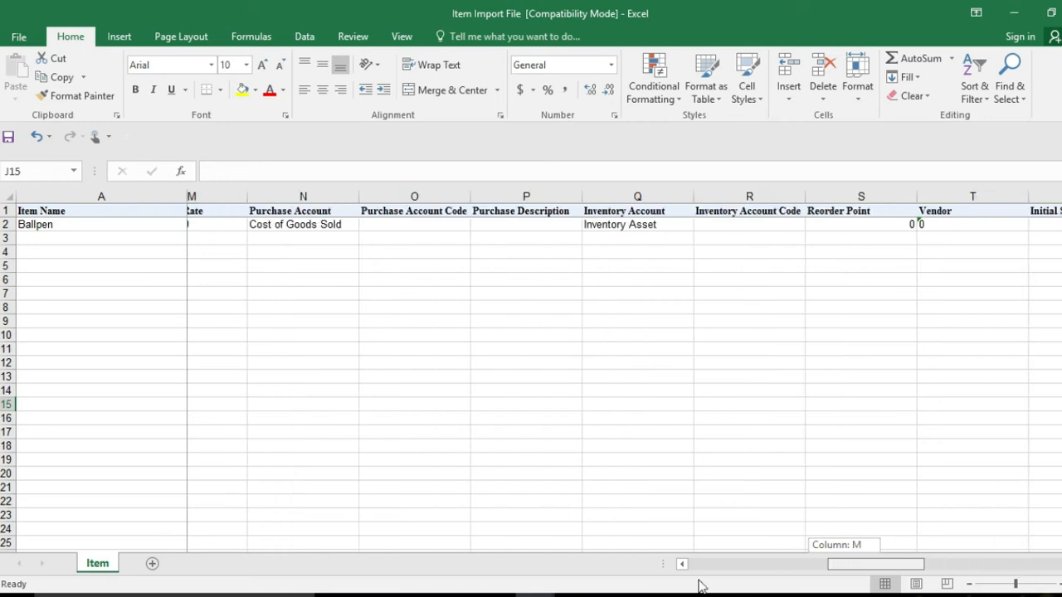
Copy the Ballpen row in row 2 and paste it into row 4.
left_click(7, 224)
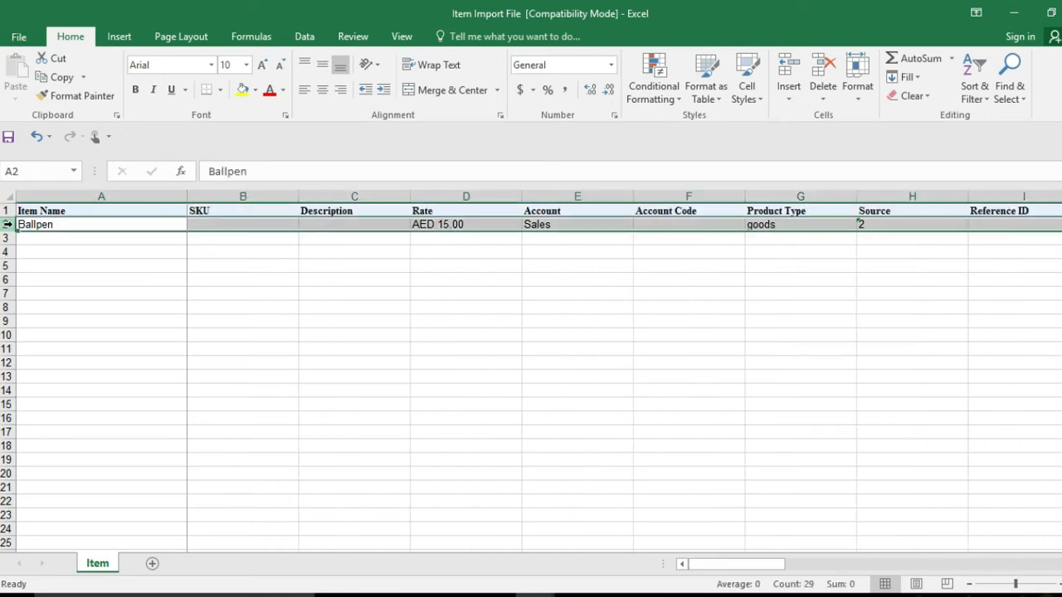
key("ctrl+c")
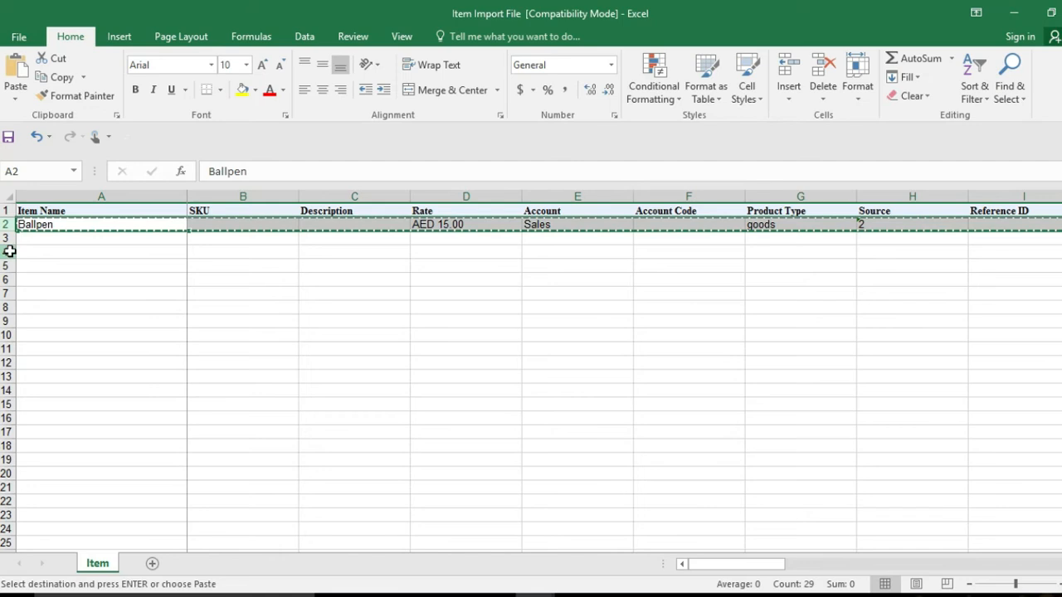
left_click(6, 252)
key("ctrl+v")
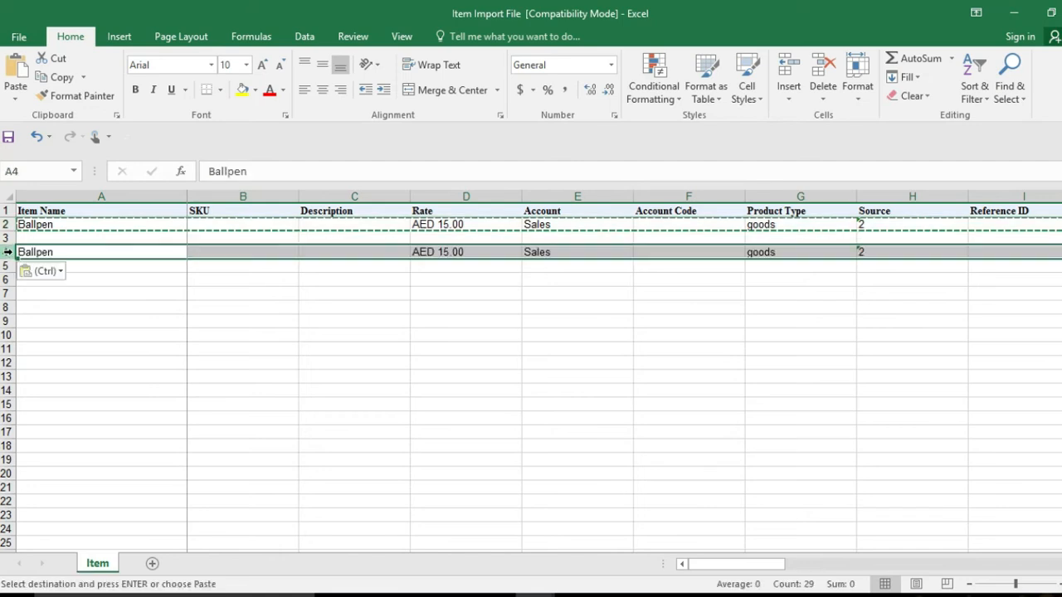
Change the item name in row 4 to Frying Pan.
left_click(73, 251)
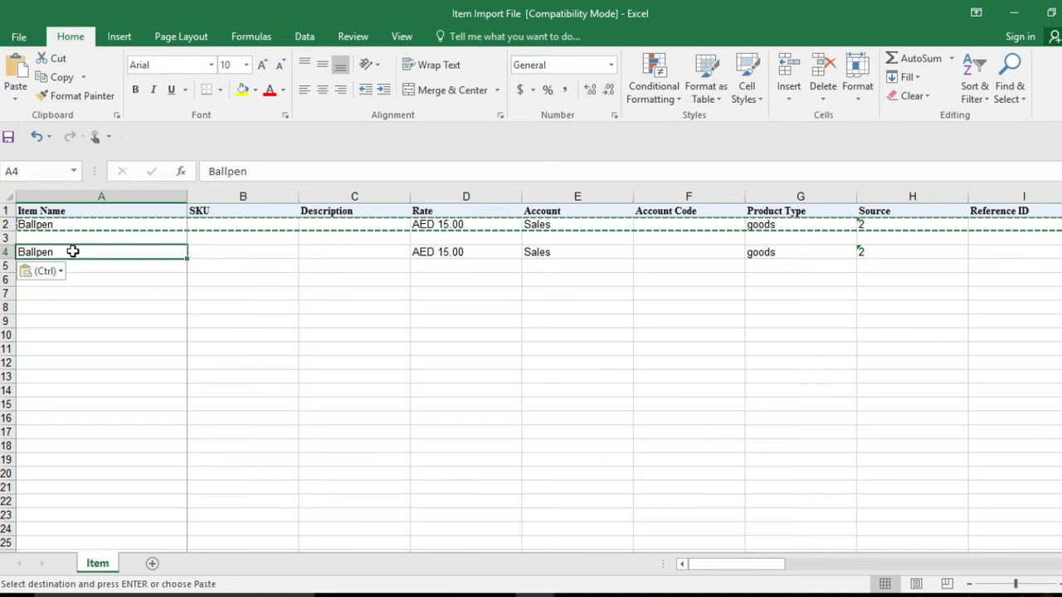
type("Frying Pa")
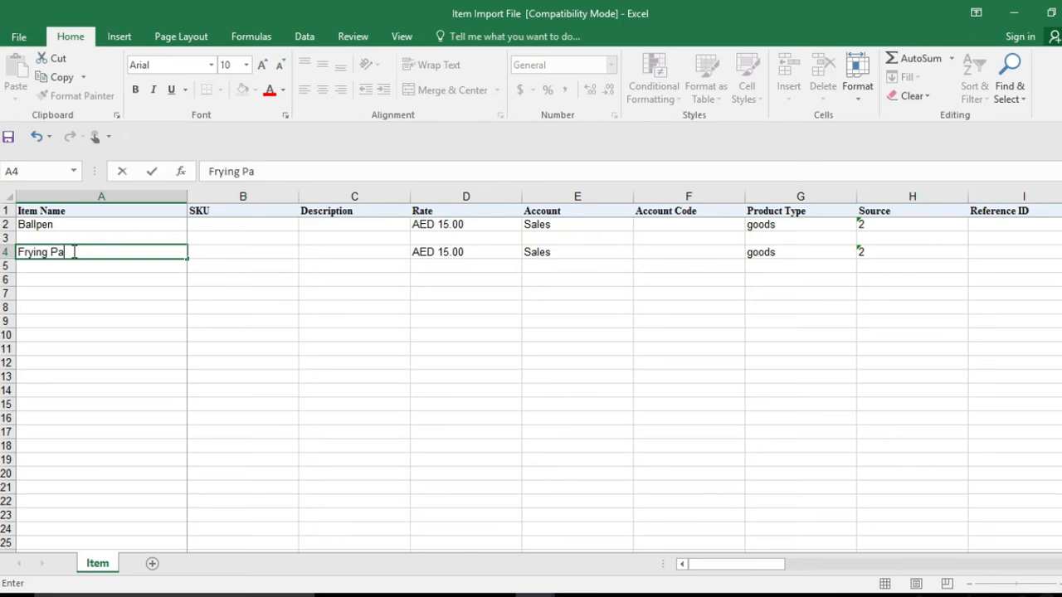
left_click(205, 277)
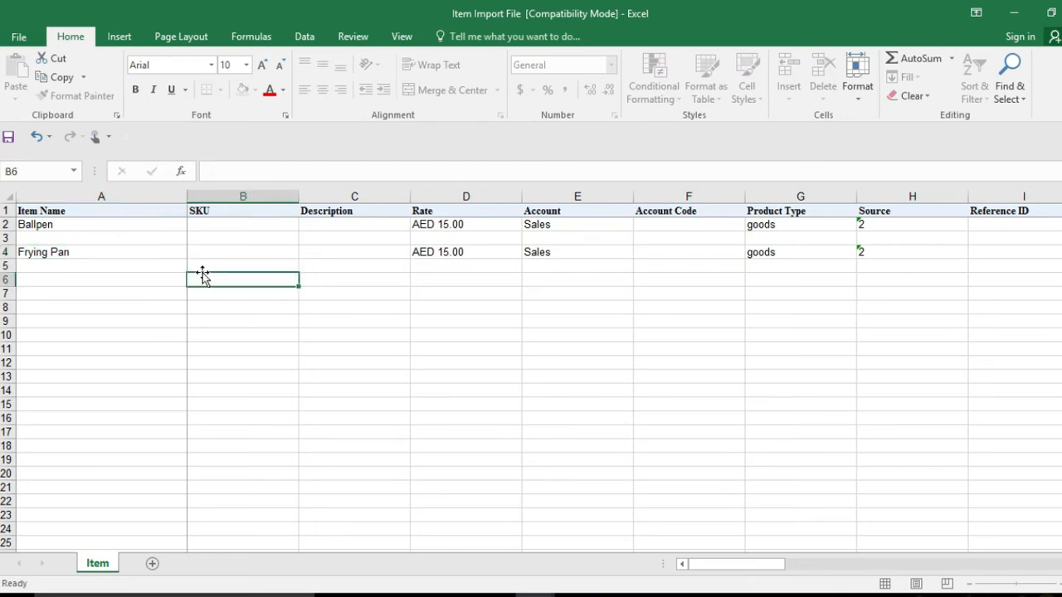
Set the Rate of the Frying Pan row to AED 100.00.
left_click(462, 253)
double_click(466, 251)
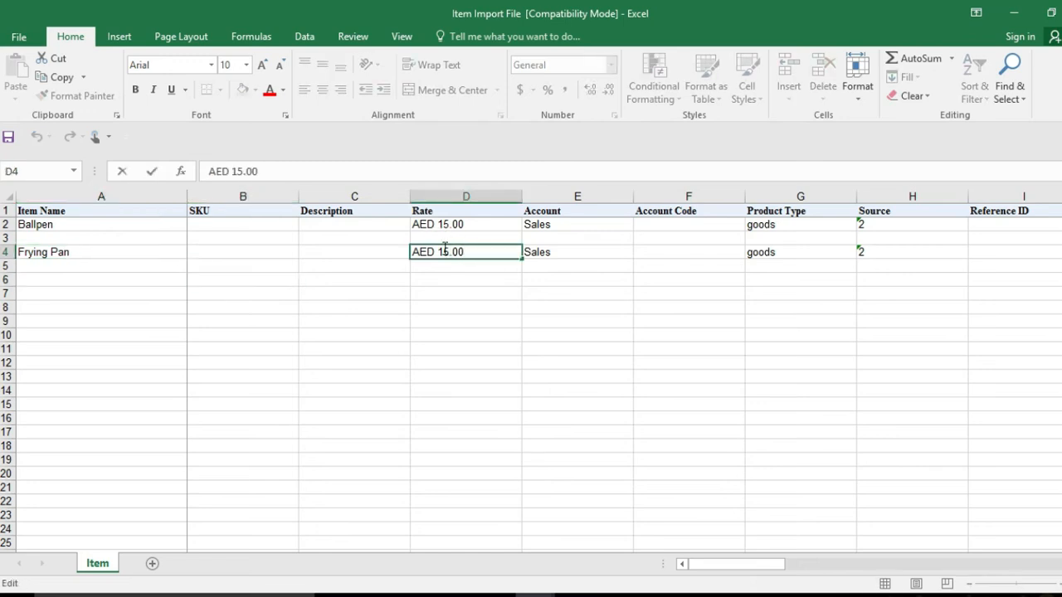
double_click(440, 252)
type("100")
key("ctrl+Return")
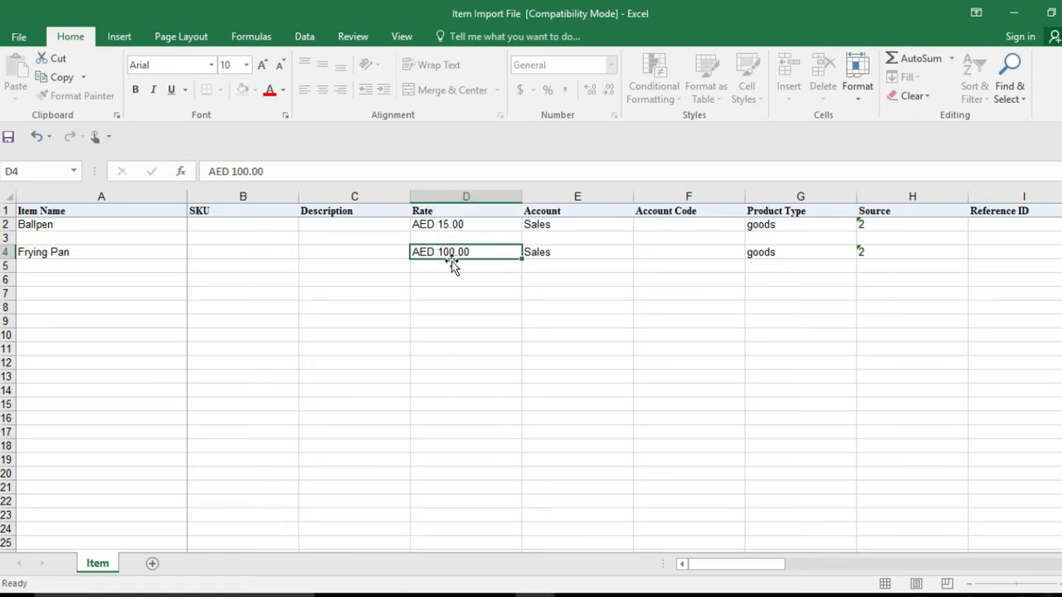
Set the Purchase Rate of the Frying Pan row to AED 90.00.
left_click(535, 251)
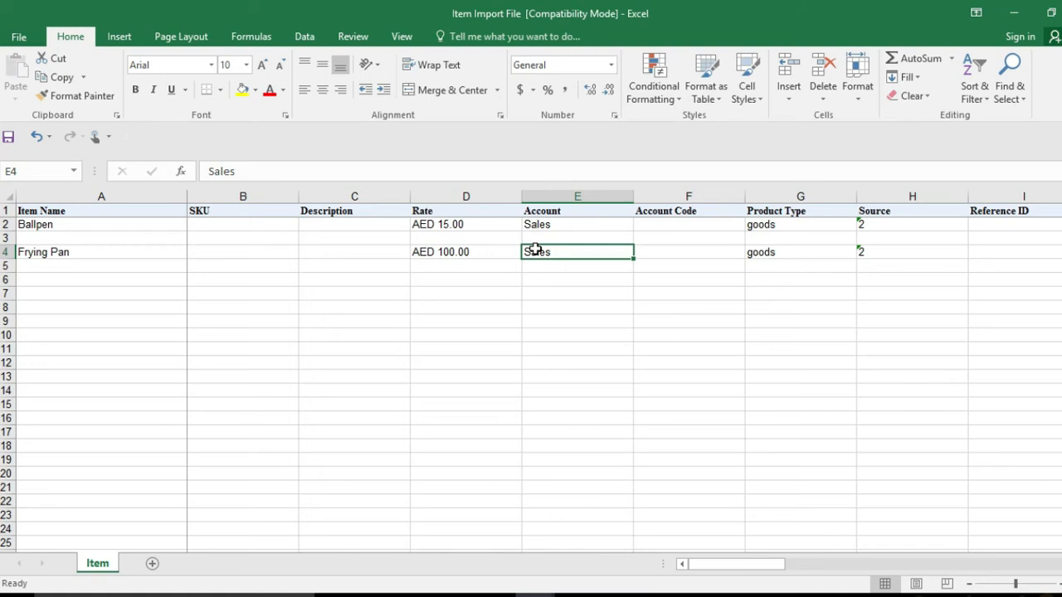
key("Right")
key("Right")
key("Right")
key("Right")
key("Right")
key("Right")
key("Right")
key("Right")
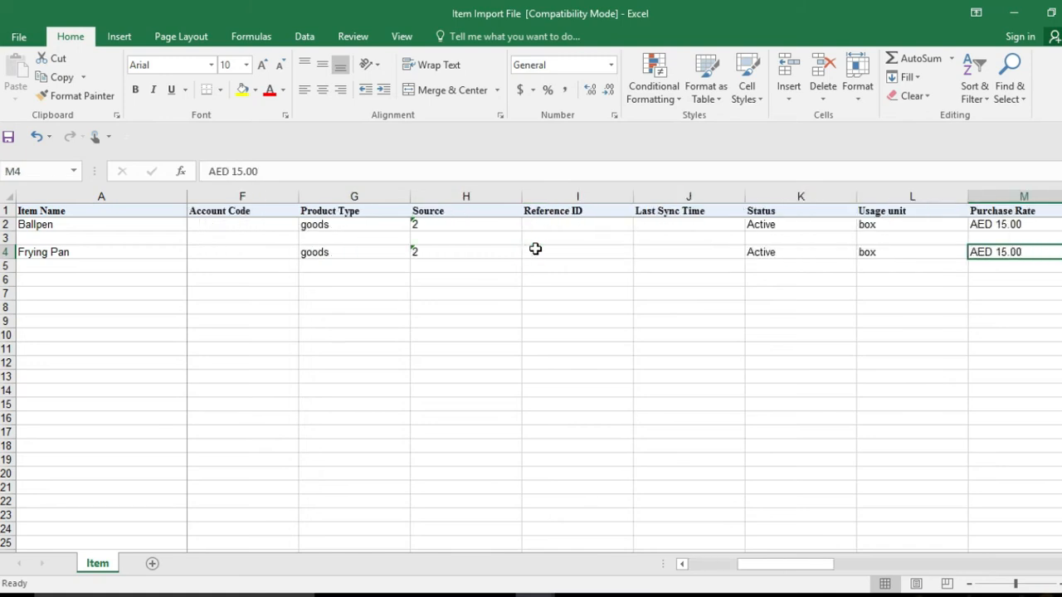
double_click(1009, 251)
key("BackSpace")
key("BackSpace")
type("90")
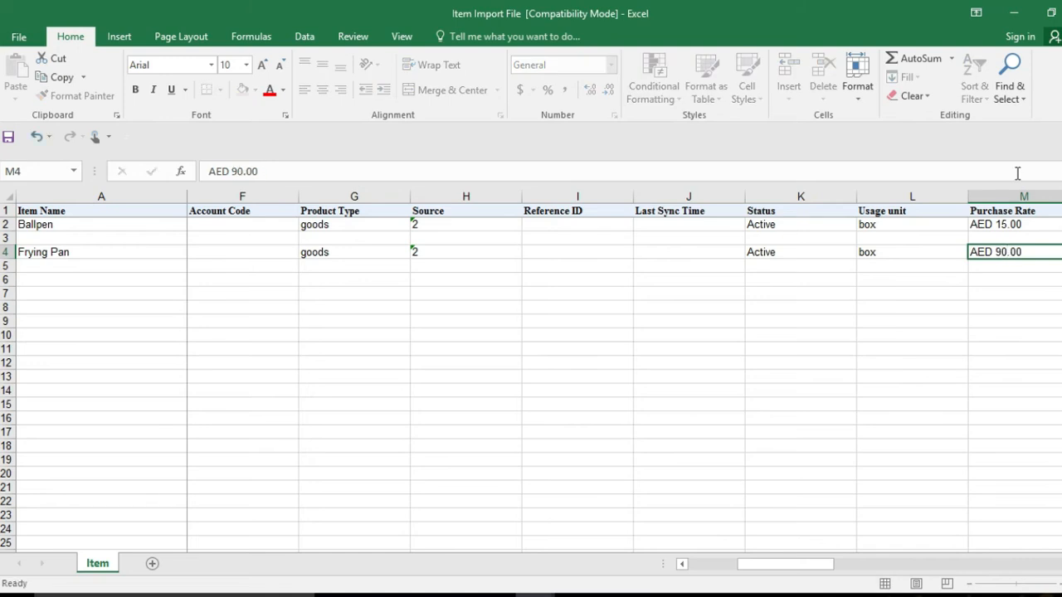
key("Return")
Check the Frying Pan row's columns from Purchase Rate through Initial Stock Rate for values that need updating.
key("Up")
key("Right")
key("Right")
key("Right")
key("Right")
key("Right")
key("Right")
key("Right")
key("Right")
key("Right")
key("Right")
key("Left")
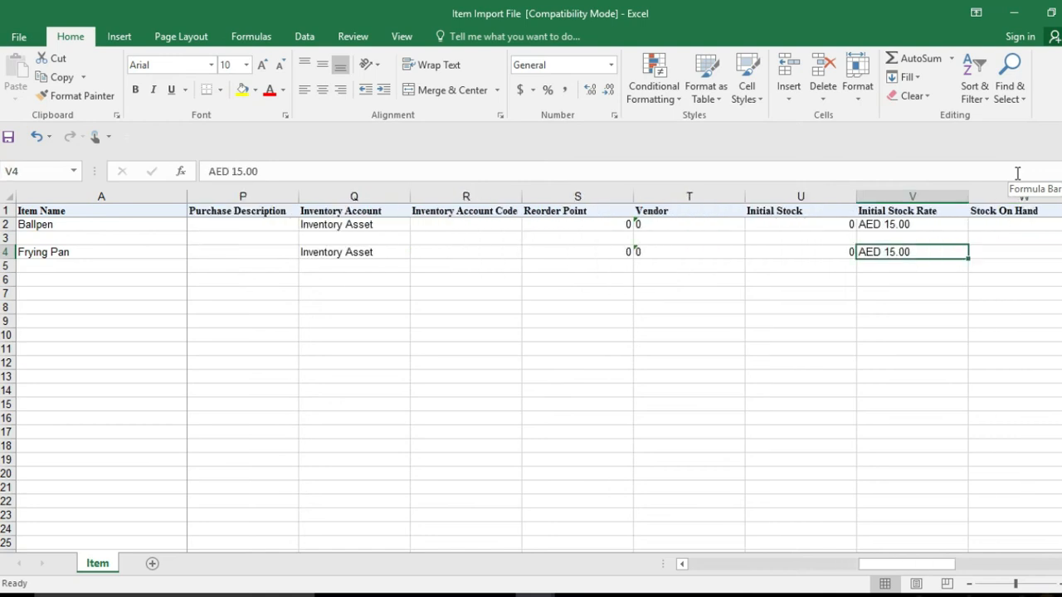
Copy the Frying Pan's Purchase Rate of AED 90.00 into its Initial Stock Rate cell in row 4.
key("Left")
key("Left")
key("Left")
key("Left")
key("Left")
key("Left")
key("Left")
key("Left")
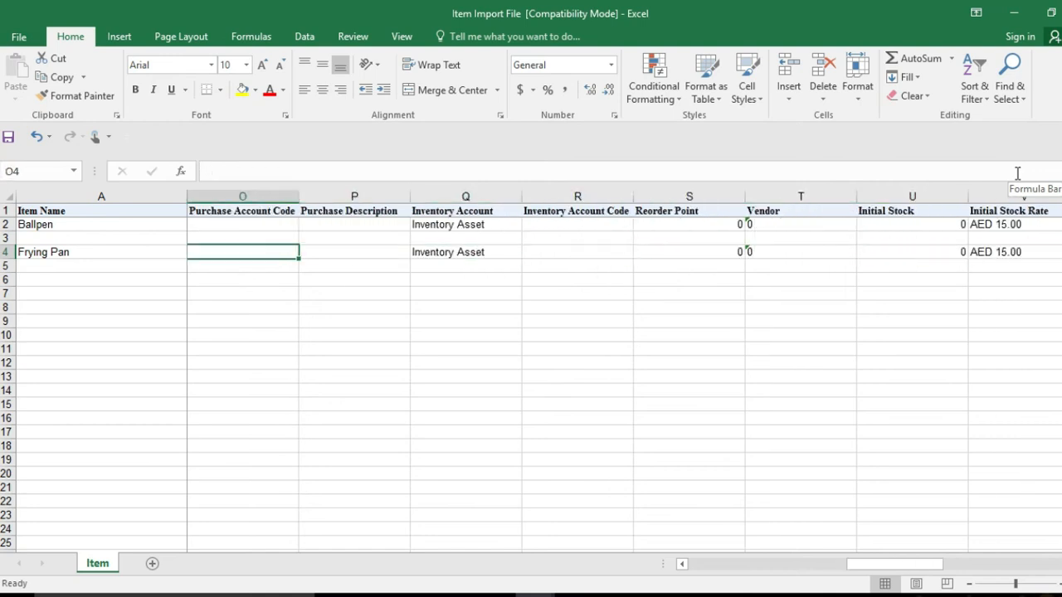
key("Left")
key("ctrl+c")
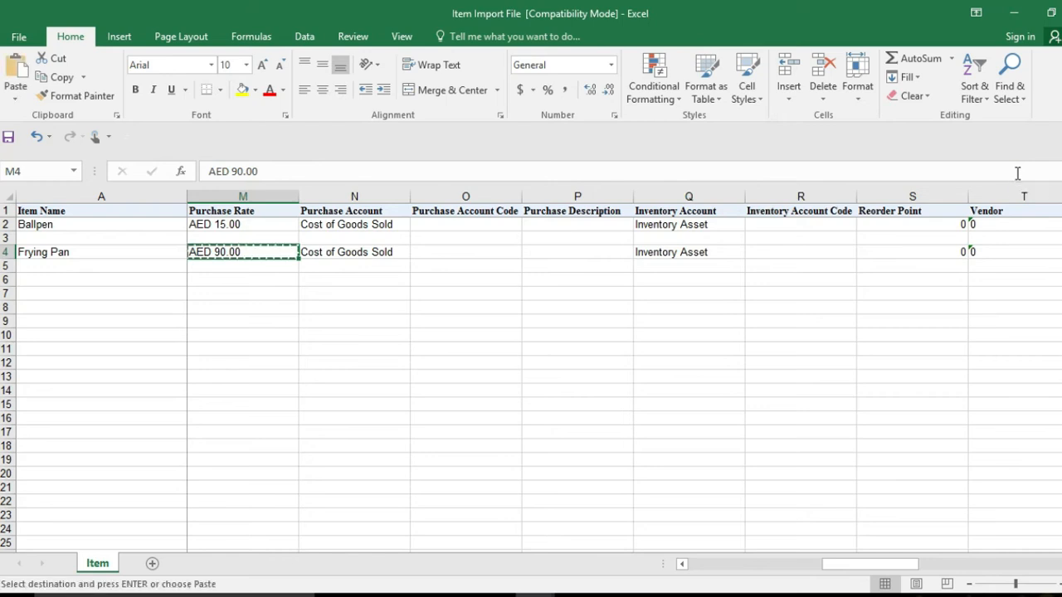
key("Right")
key("Right")
key("Right")
key("Right")
key("Right")
key("Right")
key("Right")
key("Right")
key("Right")
key("Right")
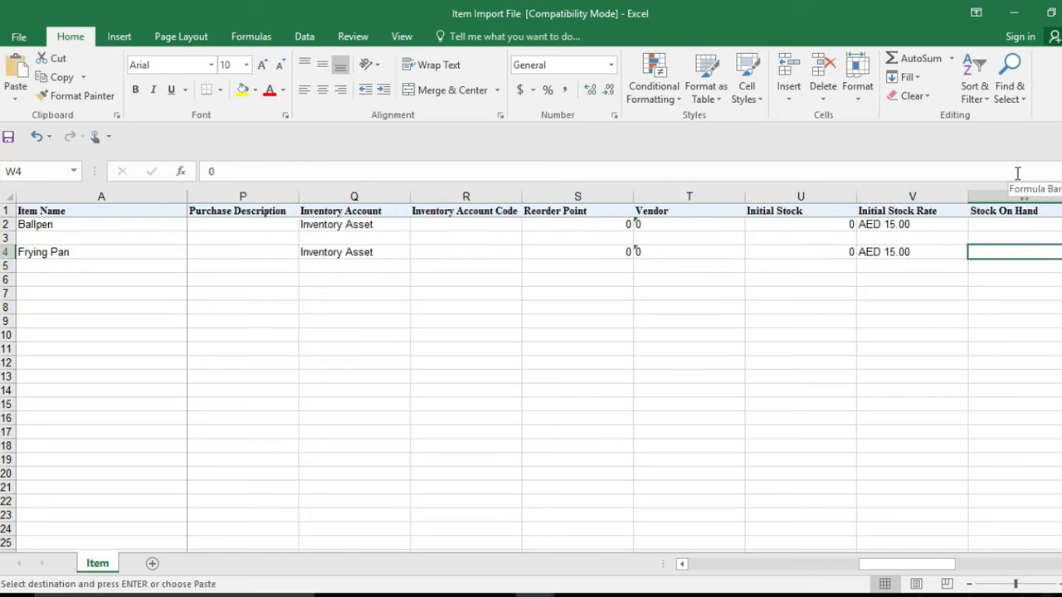
key("Left")
key("ctrl+v")
Review the rest of the Frying Pan row through the REFERENCE column and return to its Item Name.
key("Right")
key("Right")
key("Right")
key("Right")
key("Right")
key("Right")
key("Right")
key("Right")
key("Right")
key("Right")
key("Right")
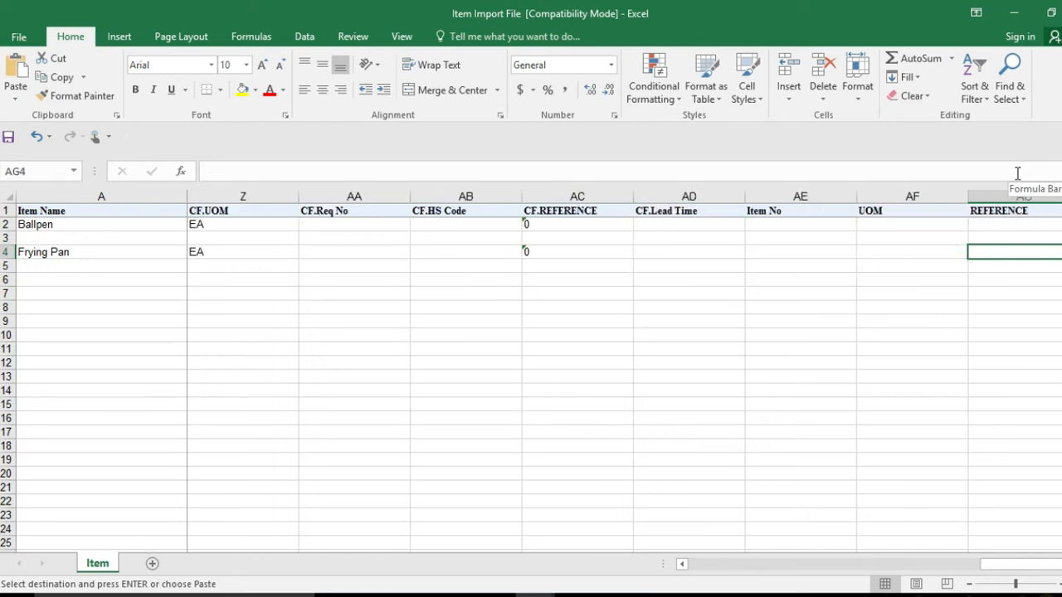
key("Right")
key("Left")
key("Left")
key("Left")
key("Left")
key("Left")
key("Left")
key("Left")
key("Left")
key("Left")
key("Left")
key("Left")
key("Left")
key("Left")
key("Left")
key("Left")
key("Left")
key("Left")
key("Left")
key("Left")
key("Left")
key("Left")
key("Left")
key("Left")
key("Left")
key("Left")
key("Left")
key("Left")
key("Left")
key("Left")
key("Left")
key("Left")
key("Left")
key("Left")
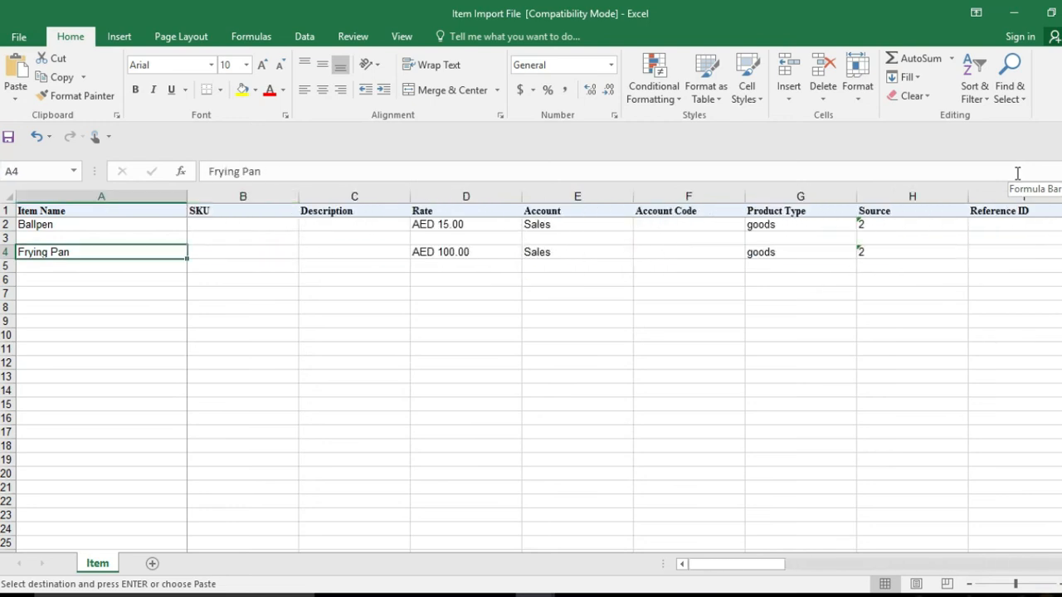
Delete the Ballpen row and the empty row below it so only the Frying Pan record remains.
left_click(8, 224)
left_click_drag(8, 221, 7, 238)
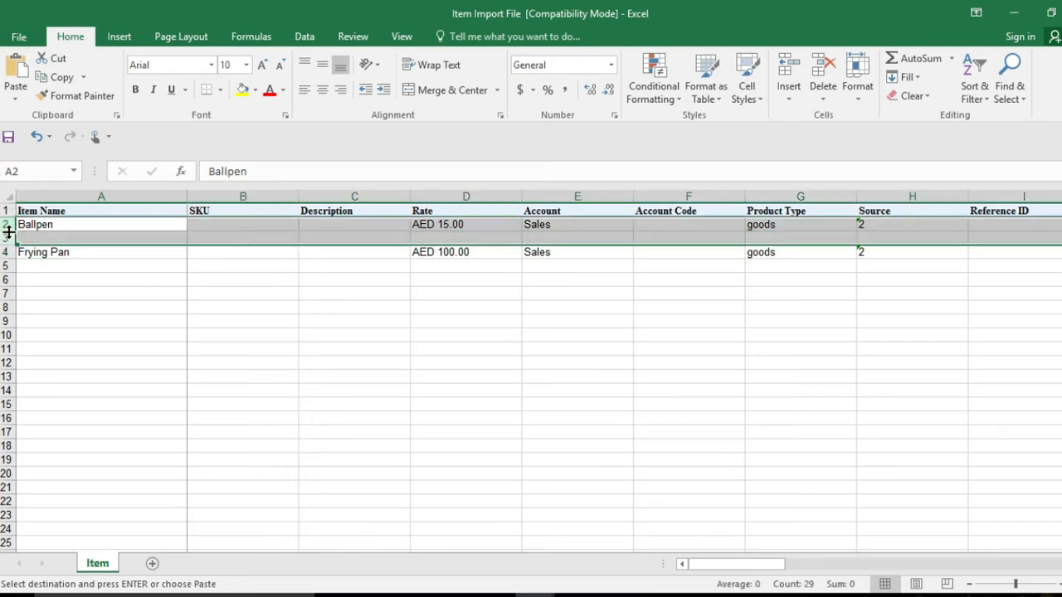
right_click(8, 237)
key("Return")
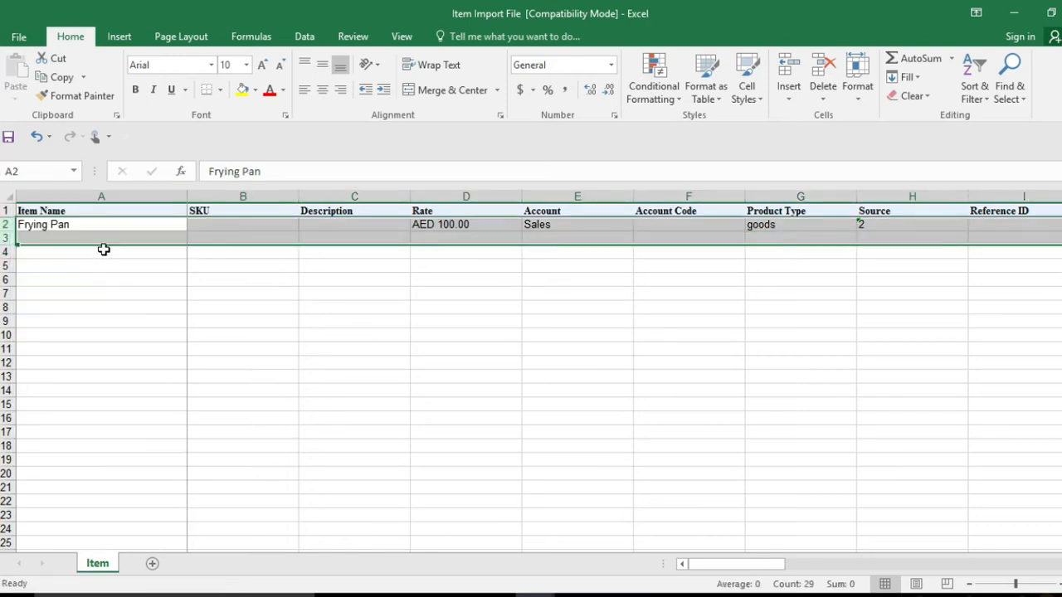
Review the Frying Pan record in row 2 across all columns, from Item Name past REFERENCE.
left_click(114, 224)
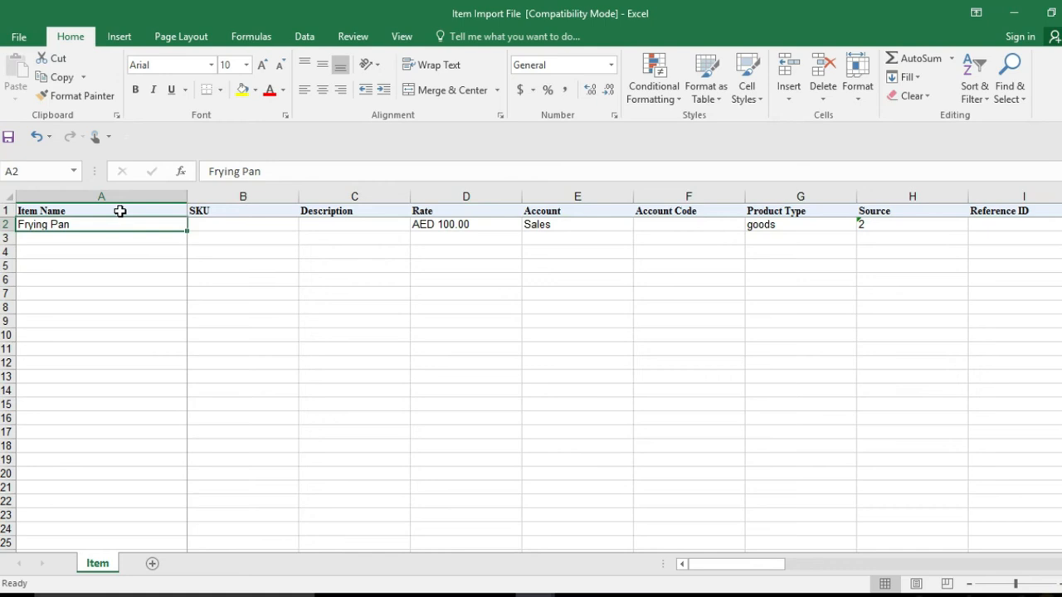
key("Right")
key("Right")
key("Right")
key("Right")
key("Right")
key("Right")
key("Right")
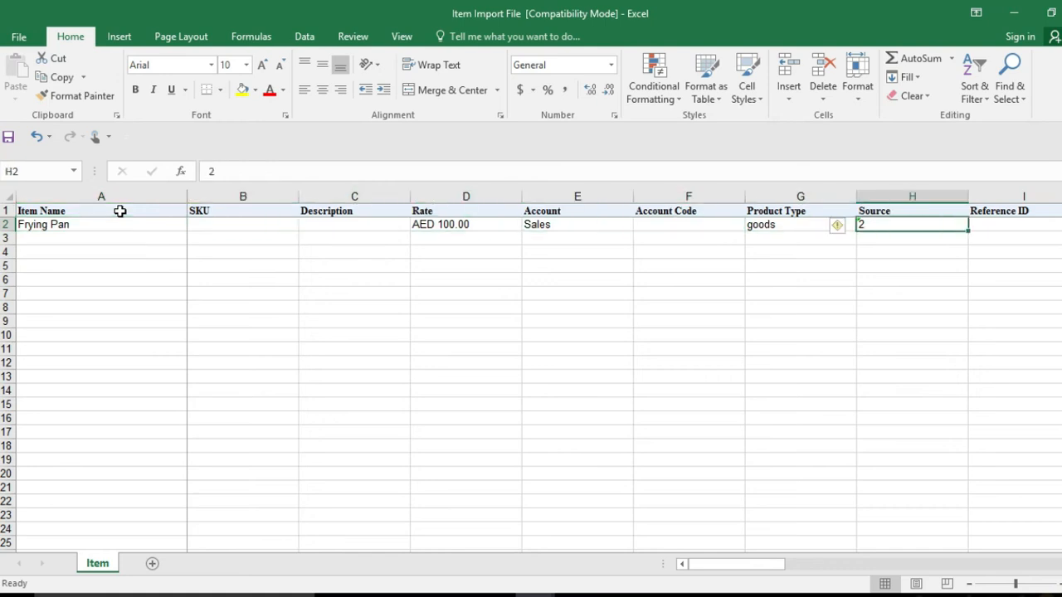
key("Right")
key("Right")
key("Right")
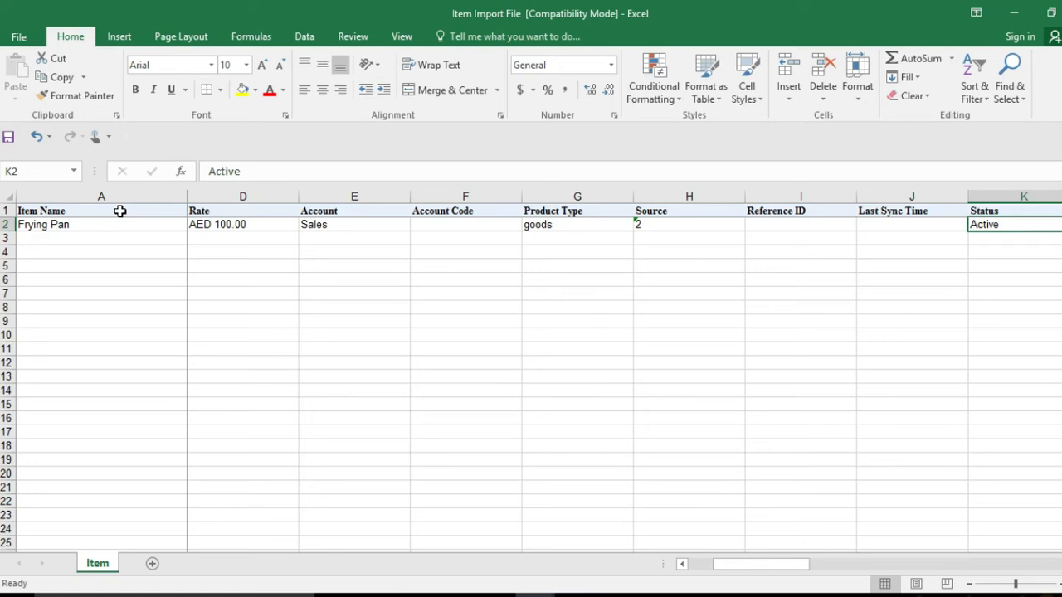
key("Right")
key("Right")
key("Right")
key("Right")
key("Right")
key("Right")
key("Right")
key("Right")
key("Right")
key("Right")
key("Right")
key("Right")
key("Right")
key("Right")
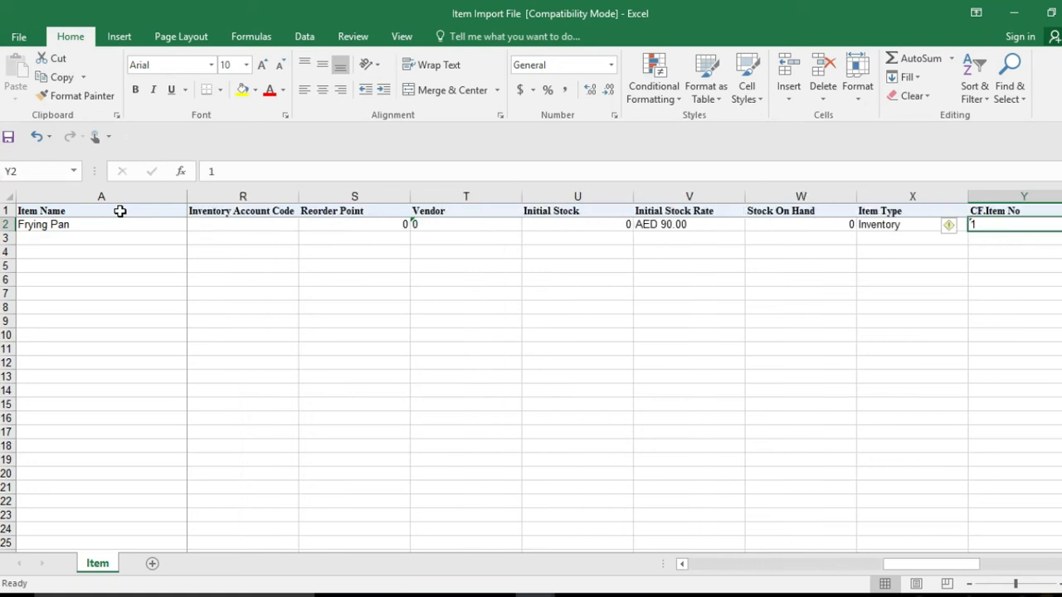
key("Right")
key("Right")
key("Right")
key("Right")
key("Right")
key("Right")
key("Right")
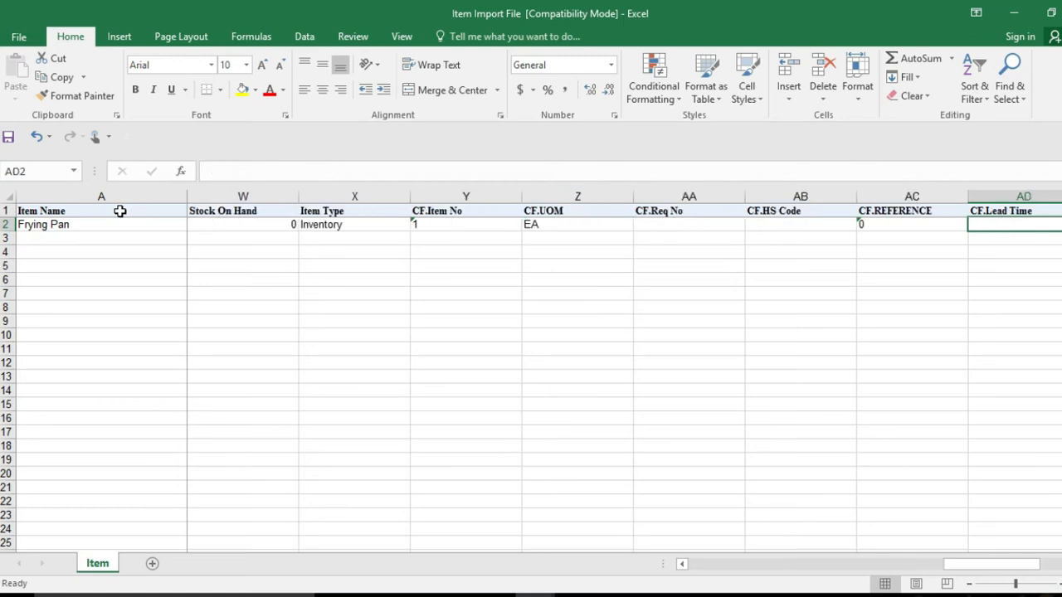
key("Right")
key("Right")
key("Right")
key("Right")
key("Right")
key("Right")
key("Right")
key("Right")
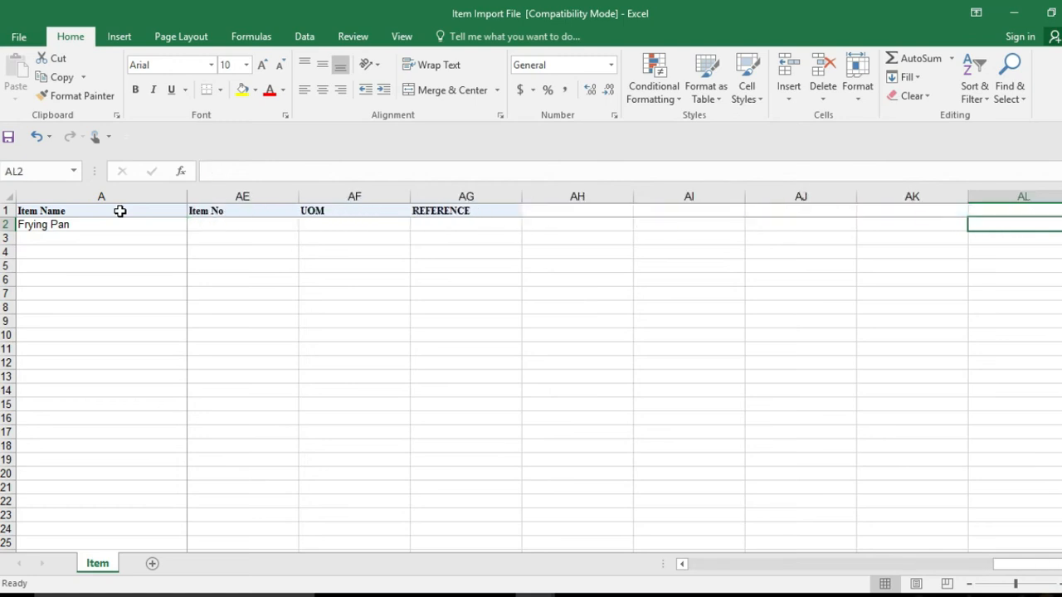
key("Right")
key("Right")
key("Right")
key("Right")
key("Right")
key("Right")
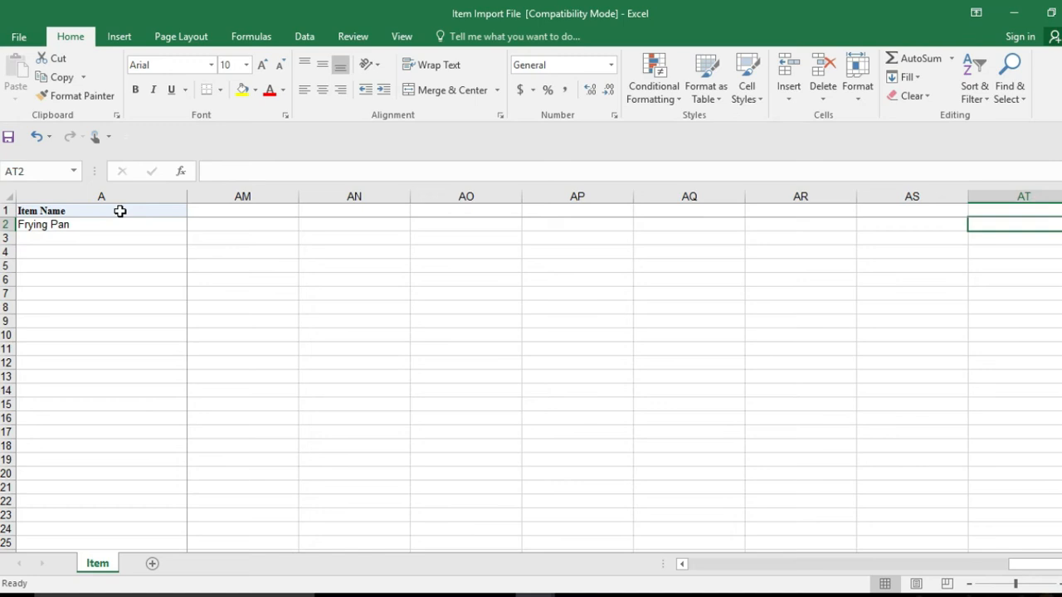
key("Left")
key("Left")
key("Left")
key("Left")
key("Left")
key("Left")
key("Left")
key("Left")
key("Left")
key("Left")
key("Left")
key("Left")
key("Left")
key("Left")
key("Left")
key("Left")
key("Left")
key("Left")
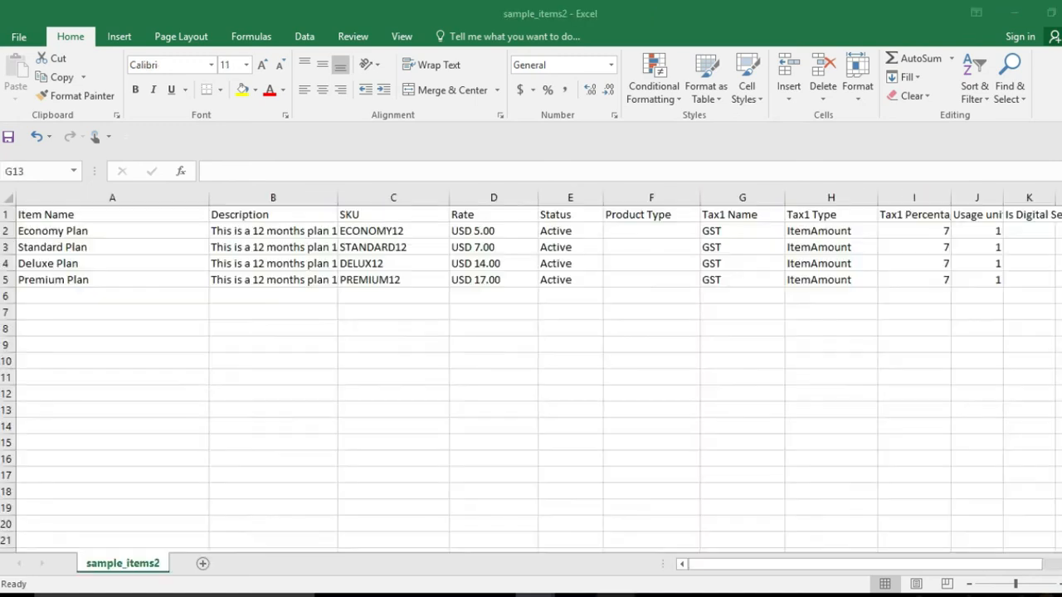
Switch to the Zoho Books item import page, select Item Import File.xls as the import file, and proceed to field mapping.
key("alt+Tab")
left_click(405, 302)
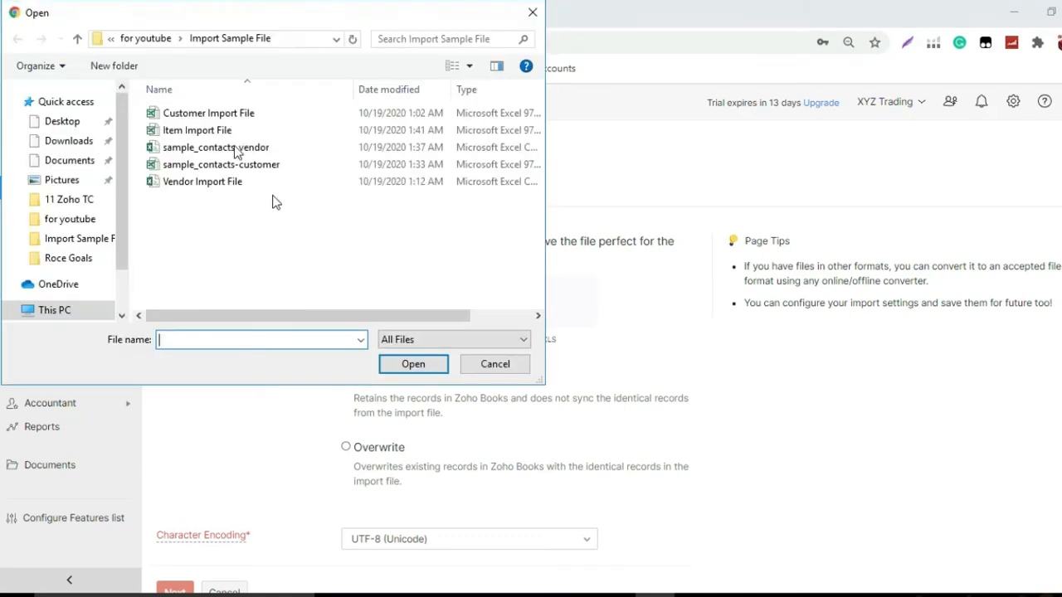
double_click(234, 136)
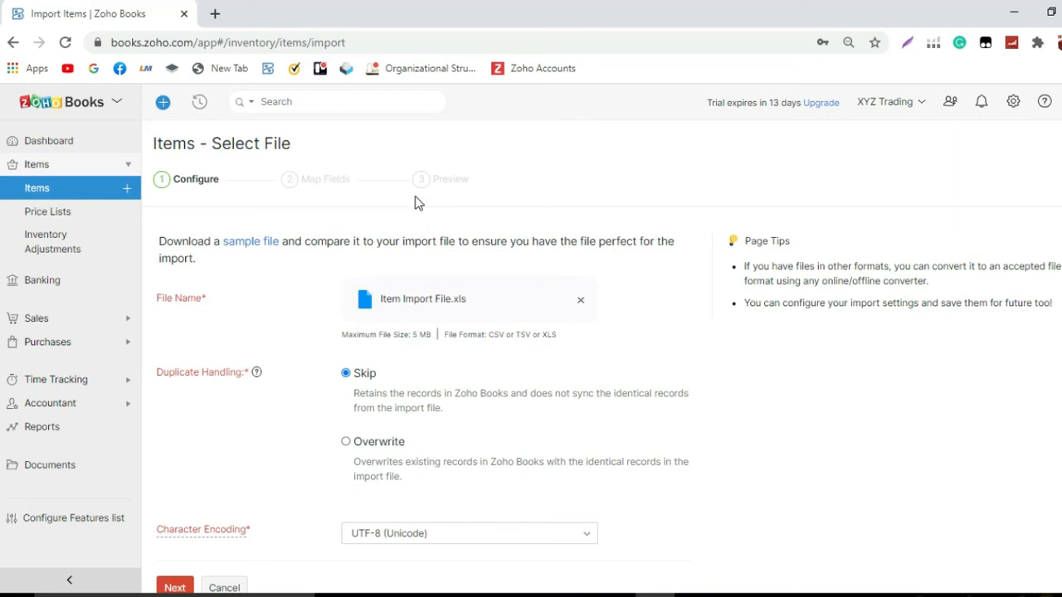
scroll(414, 203, "down", 1)
left_click(176, 545)
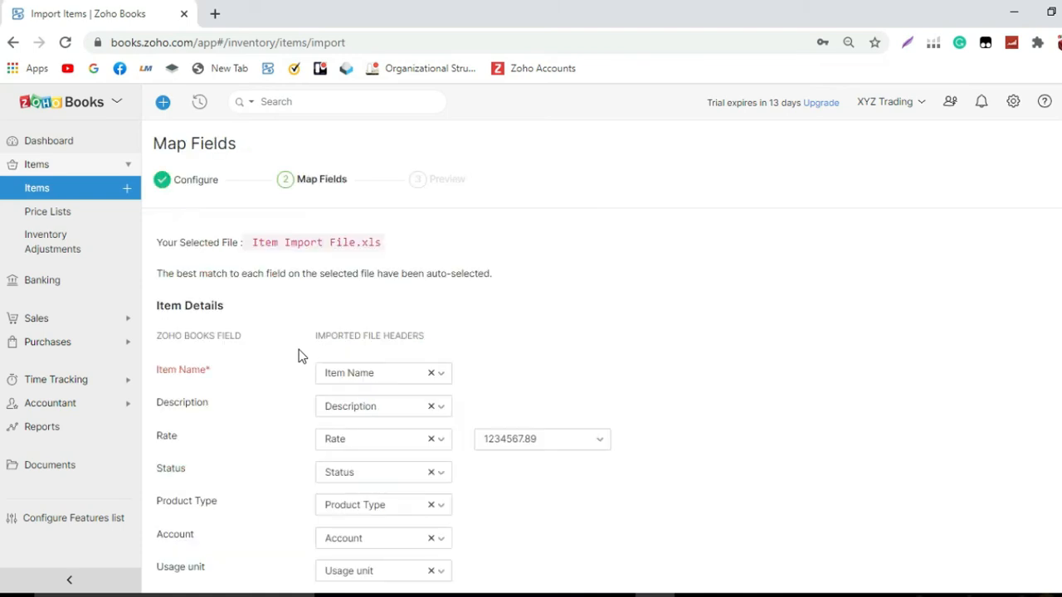
Accept the auto-matched field mapping and import the item from the file.
scroll(320, 305, "down", 1)
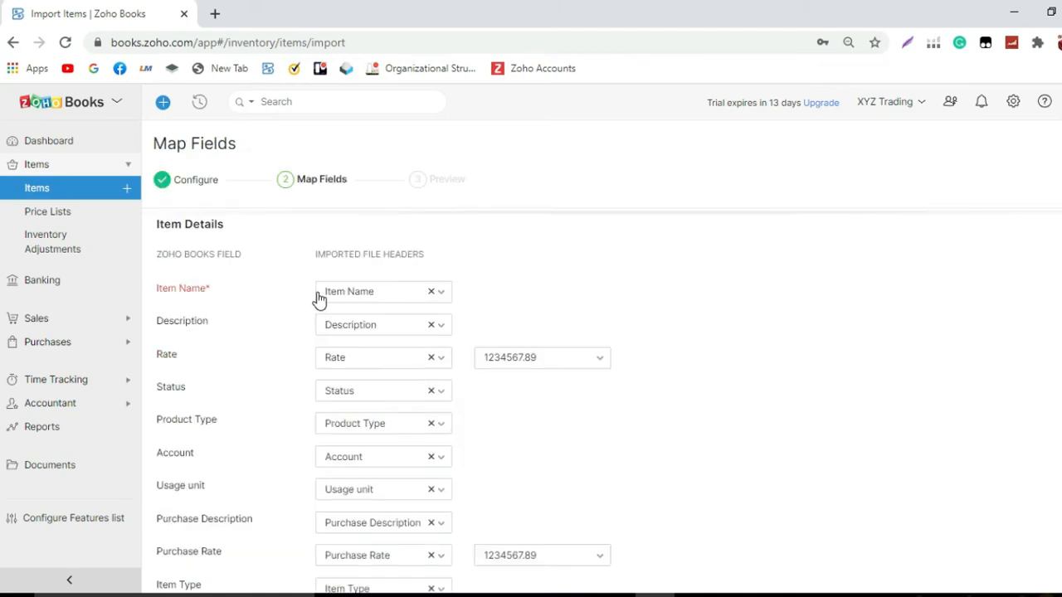
scroll(315, 297, "down", 5)
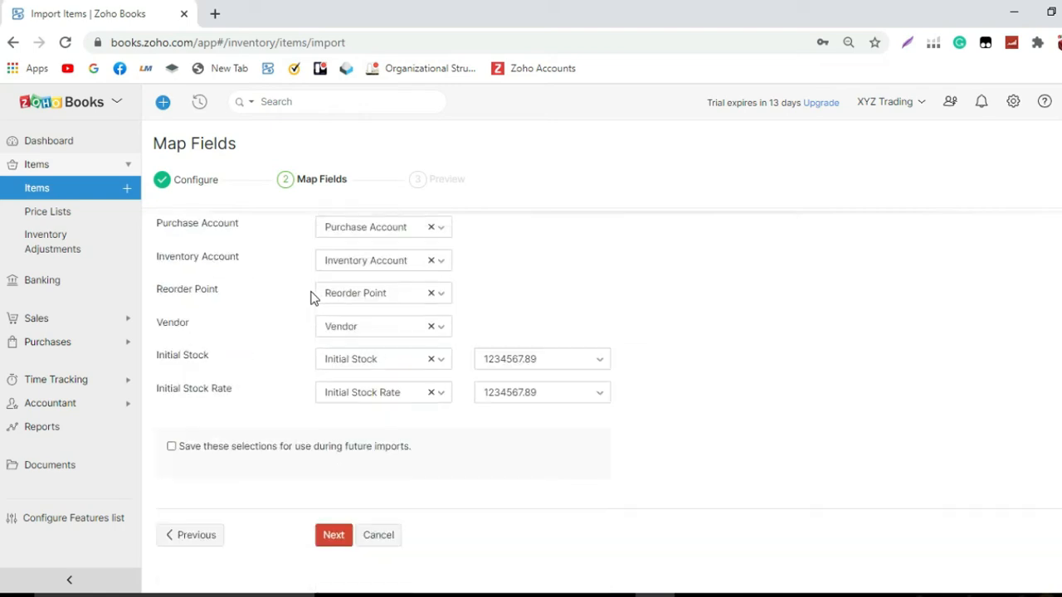
left_click(335, 537)
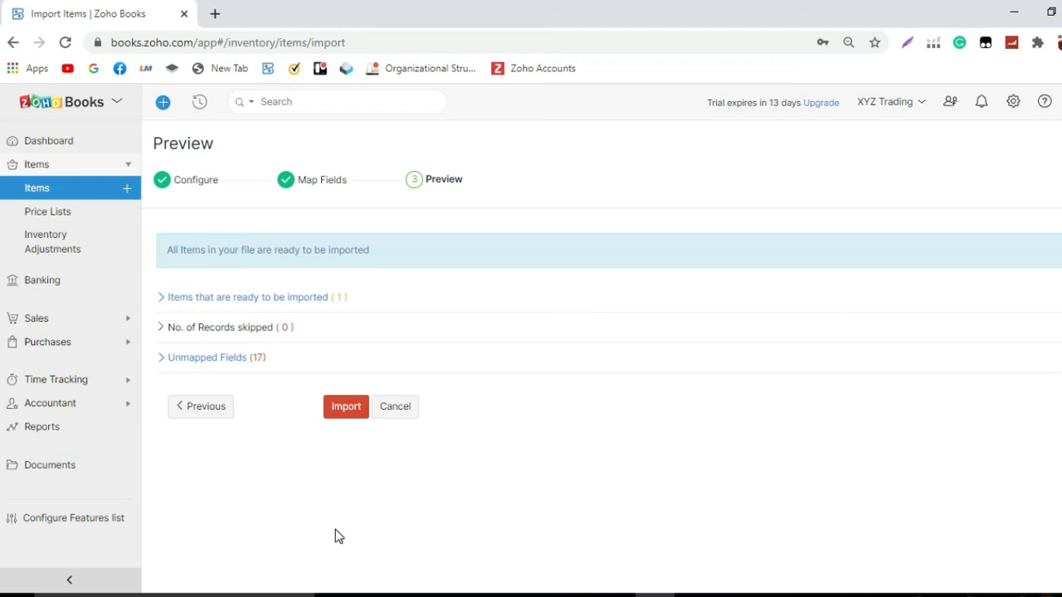
left_click(346, 413)
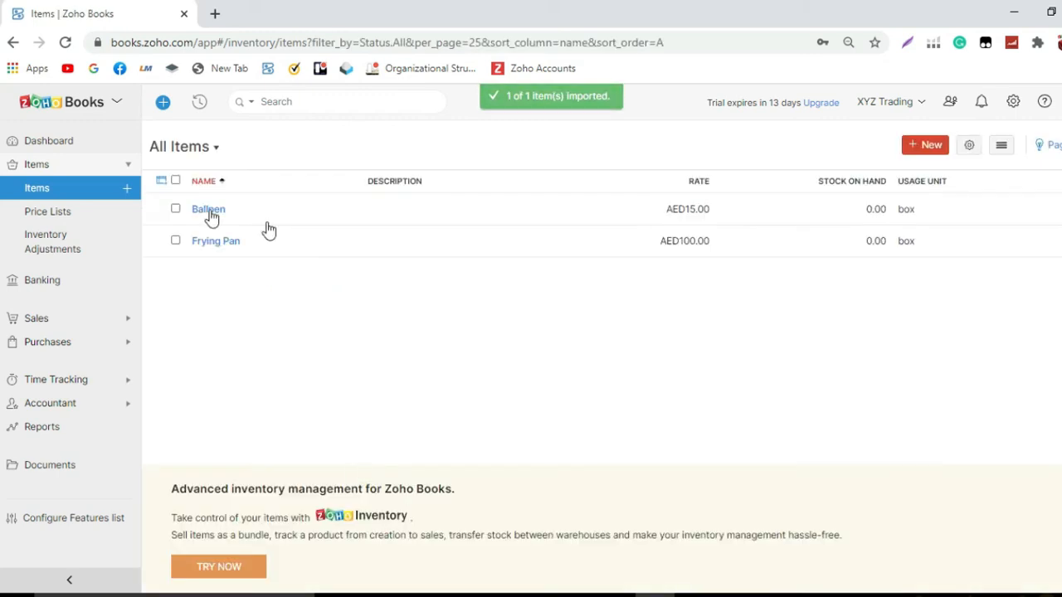
Open the Frying Pan item and review its purchase and sales information.
left_click(606, 242)
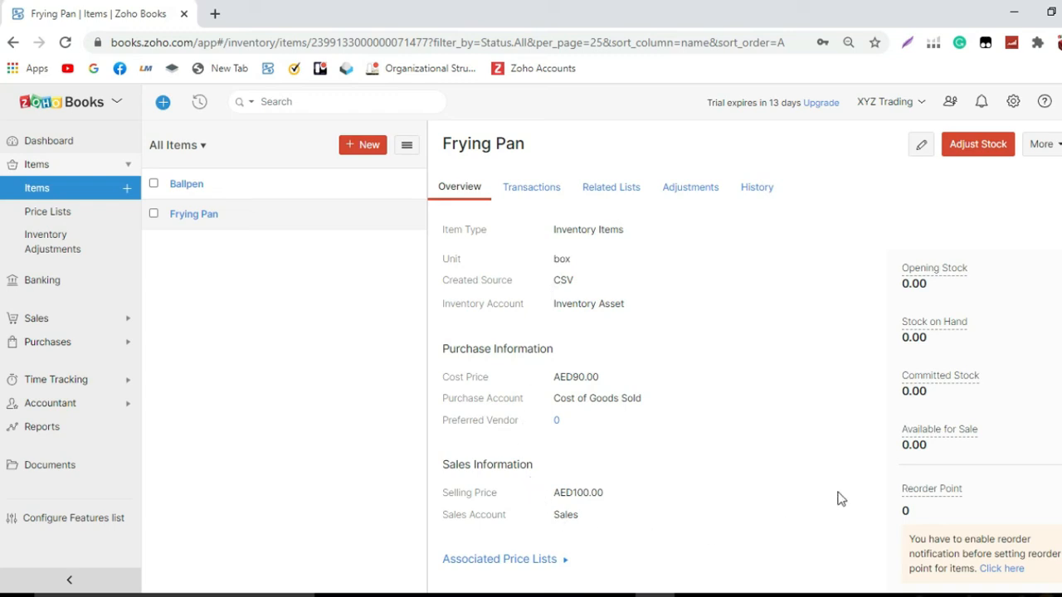
scroll(655, 233, "down", 1)
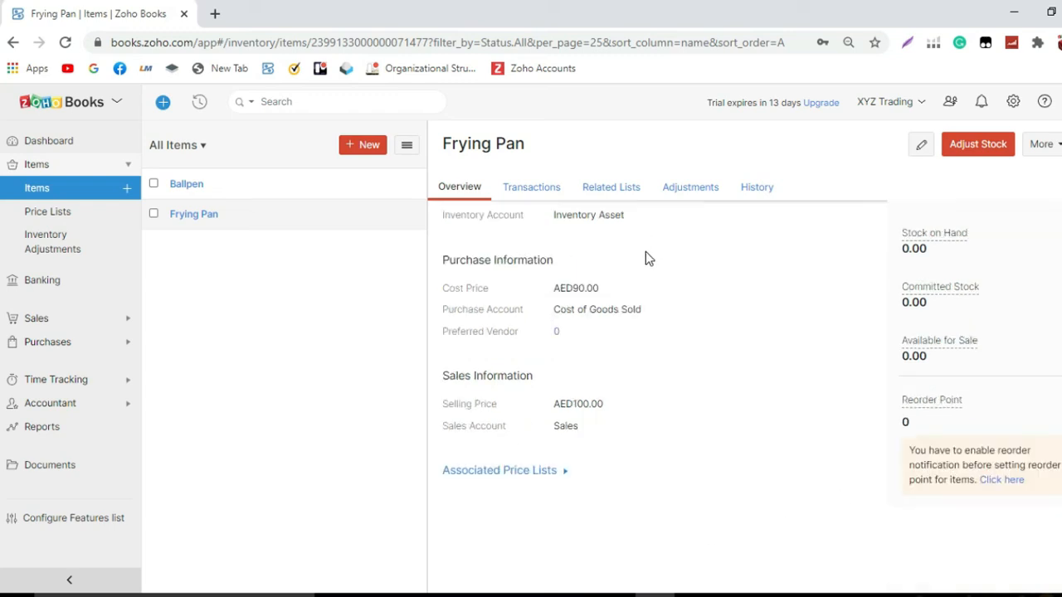
scroll(661, 351, "up", 1)
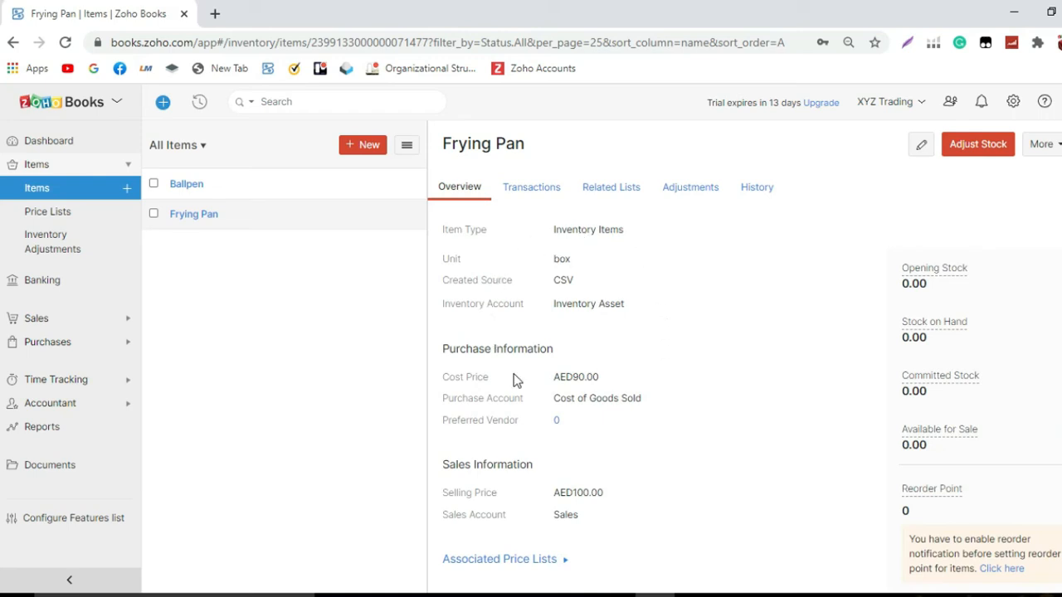
Examine the Frying Pan overview, including its item type, accounts, prices, preferred vendor and stock figures.
scroll(523, 380, "down", 1)
scroll(545, 310, "up", 1)
scroll(648, 243, "down", 1)
scroll(661, 332, "up", 1)
scroll(516, 380, "down", 1)
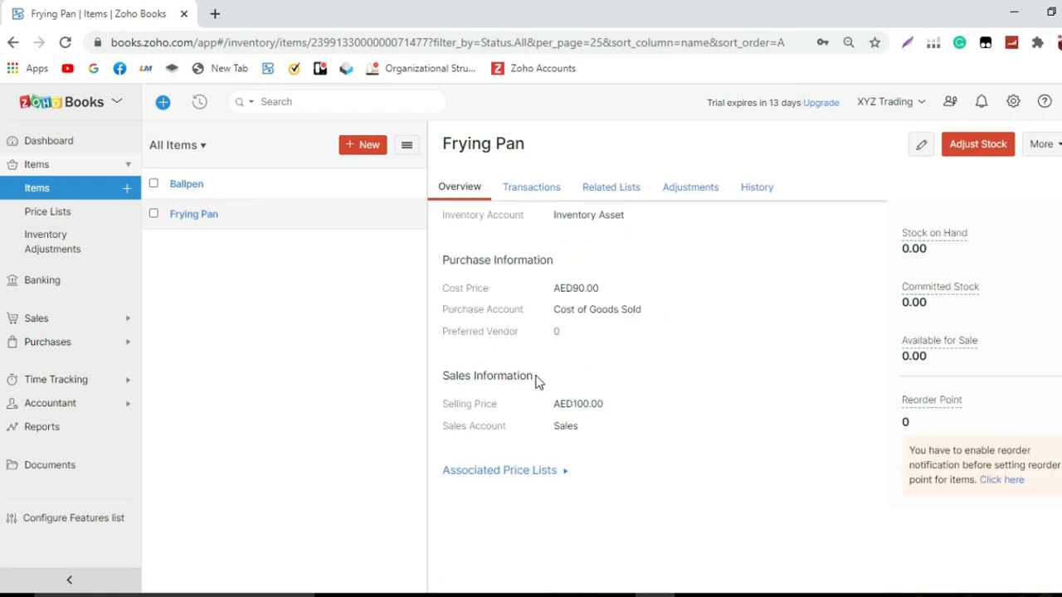
scroll(534, 340, "up", 1)
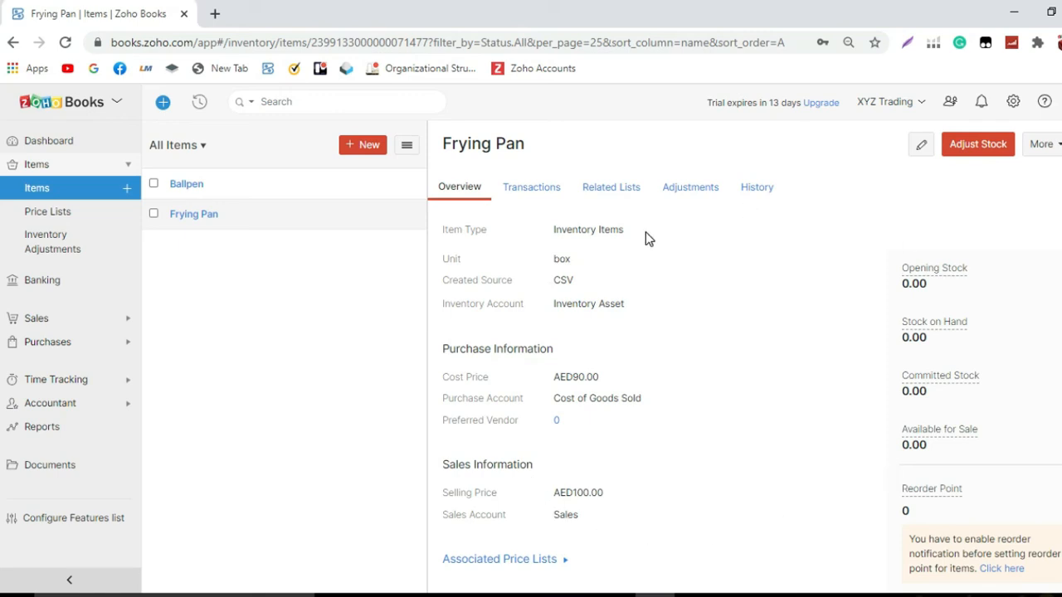
scroll(646, 238, "down", 1)
scroll(661, 351, "up", 1)
scroll(506, 375, "down", 1)
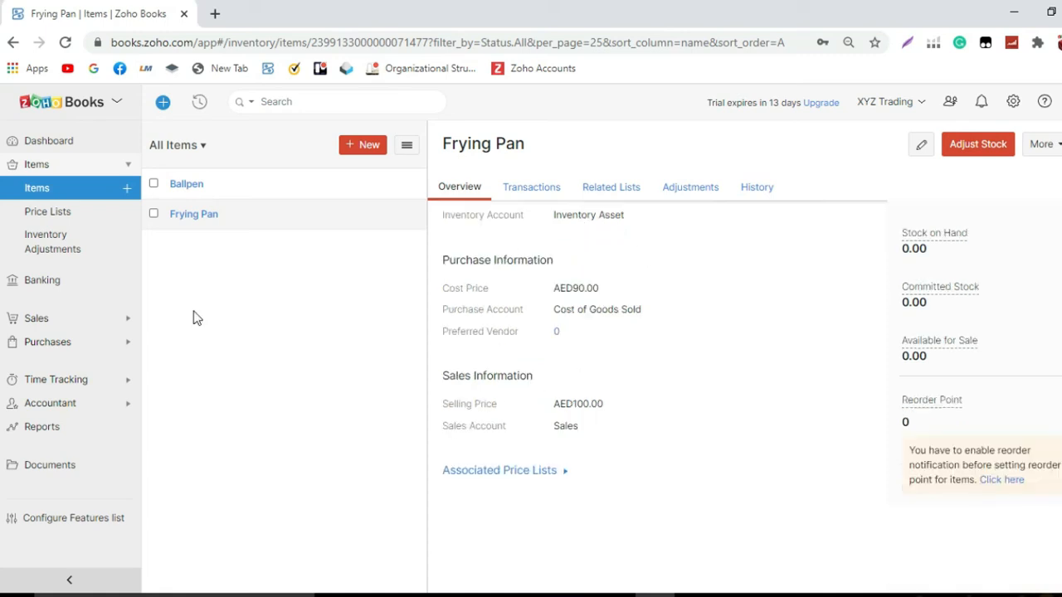
Start a new customer record with Cinnabon Trading as both the company name and the customer display name.
left_click(48, 320)
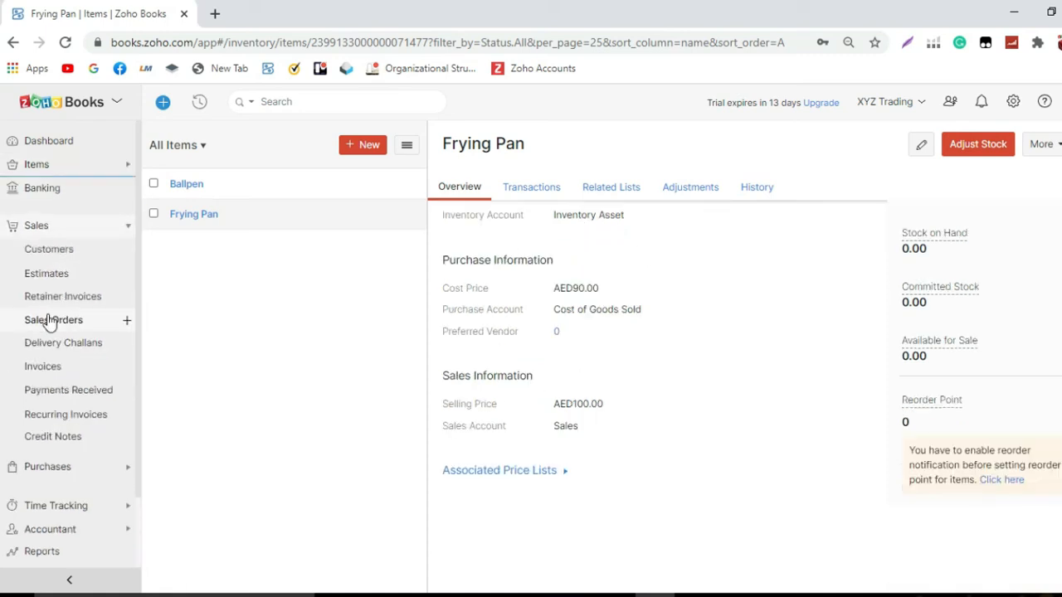
left_click(64, 254)
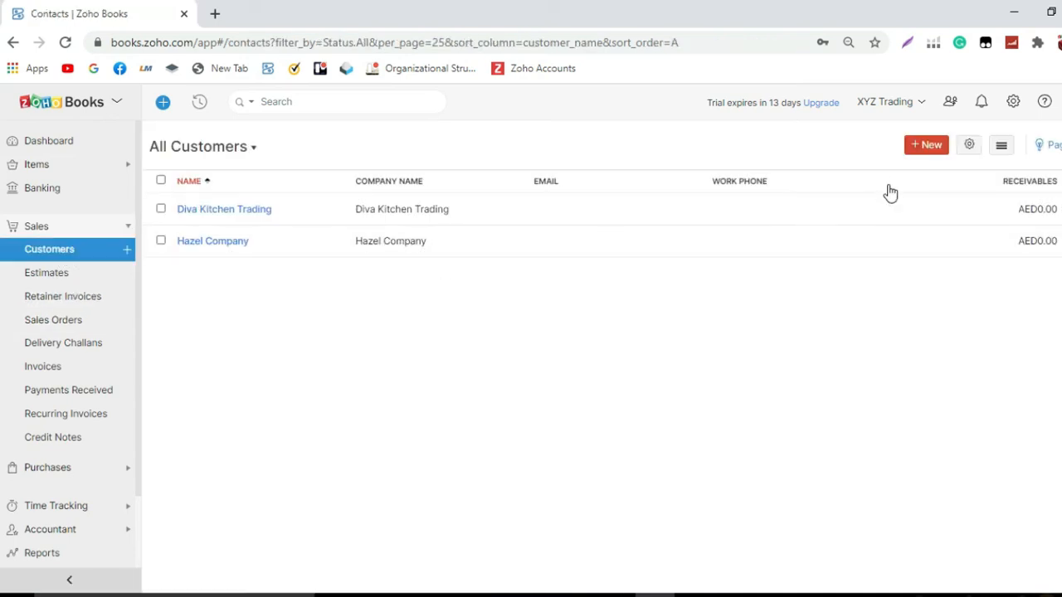
left_click(935, 146)
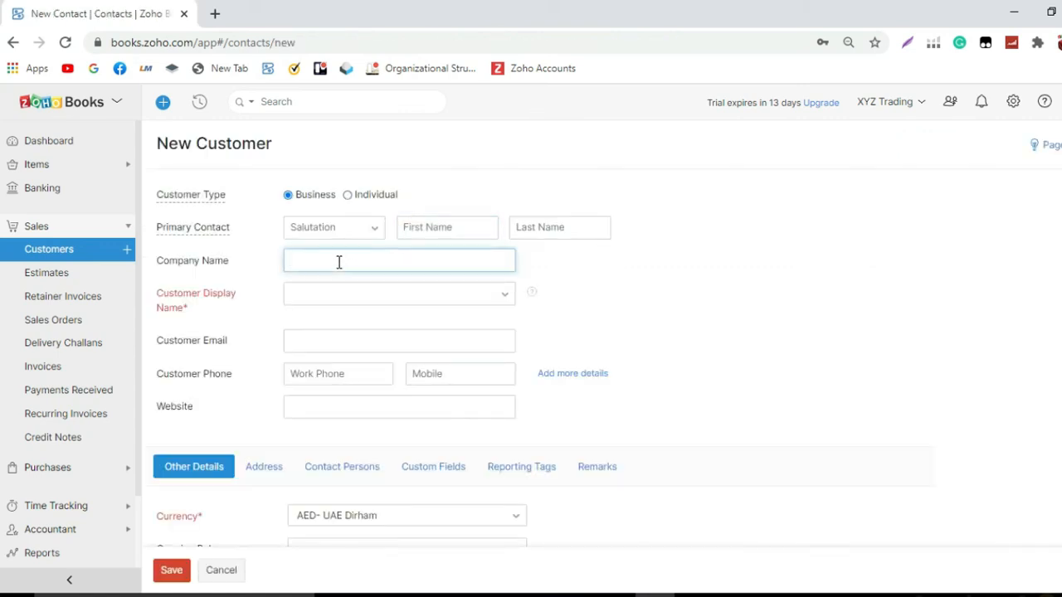
type("Cinna")
type("bon Tad")
type("Tradi")
left_click(380, 287)
left_click(384, 315)
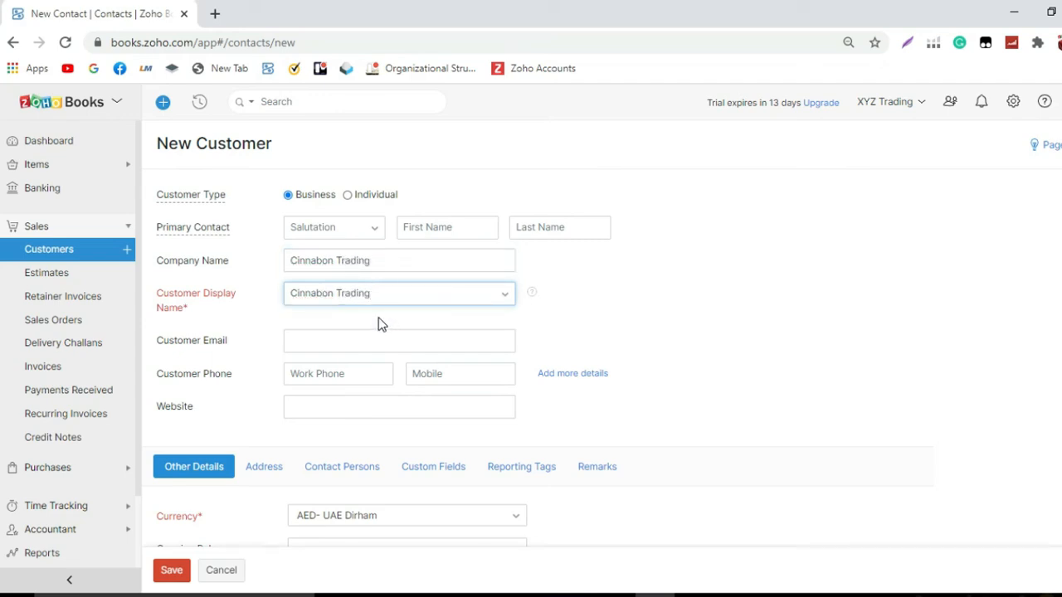
Set the new customer's payment terms to Net 30 and save the record.
scroll(378, 322, "down", 3)
left_click(379, 304)
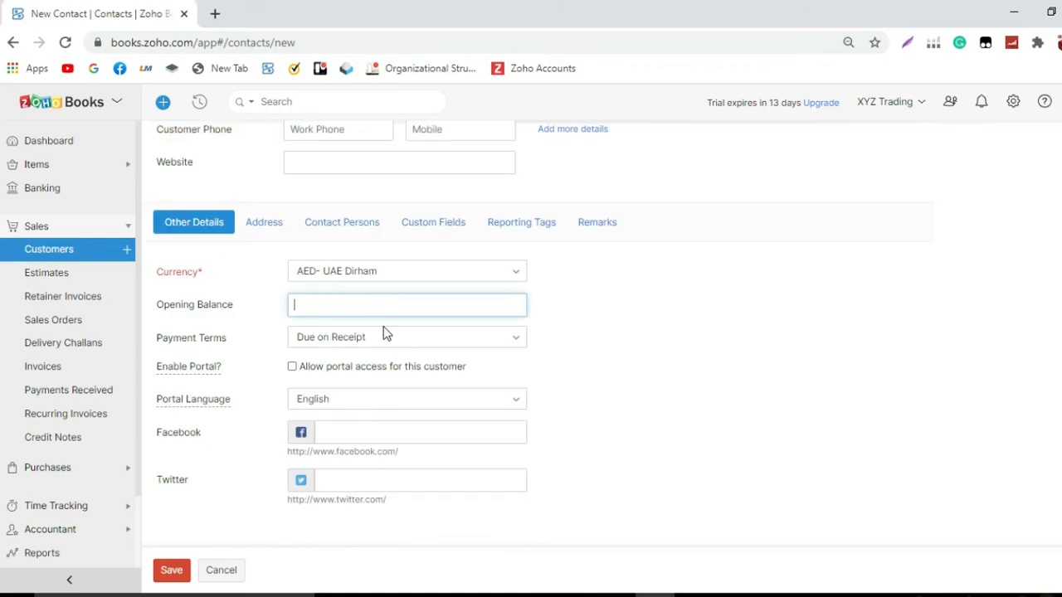
left_click(392, 336)
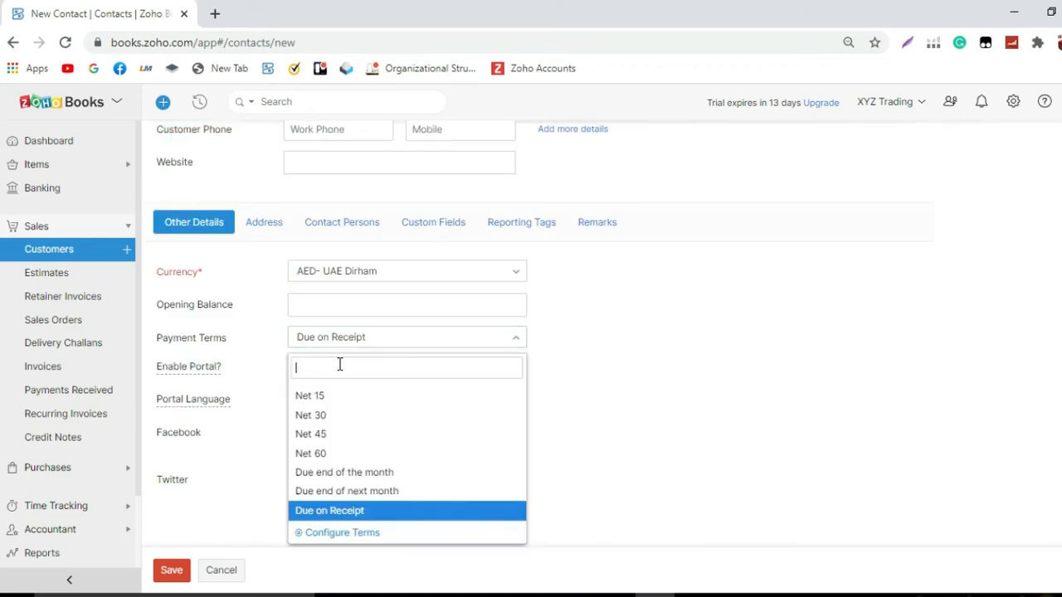
left_click(605, 304)
left_click(512, 341)
left_click(408, 416)
scroll(581, 378, "up", 3)
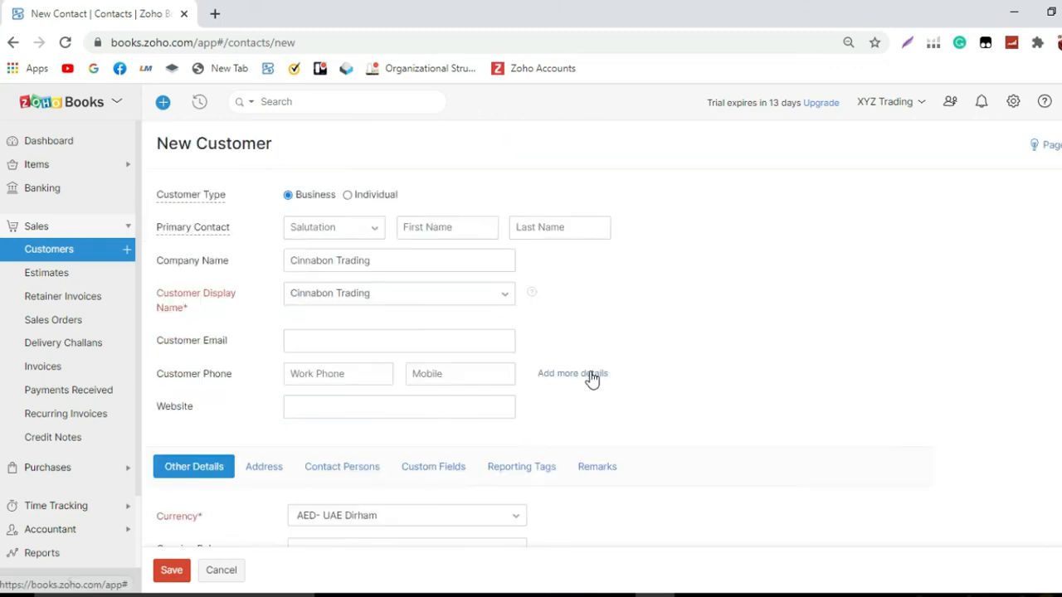
scroll(592, 375, "down", 4)
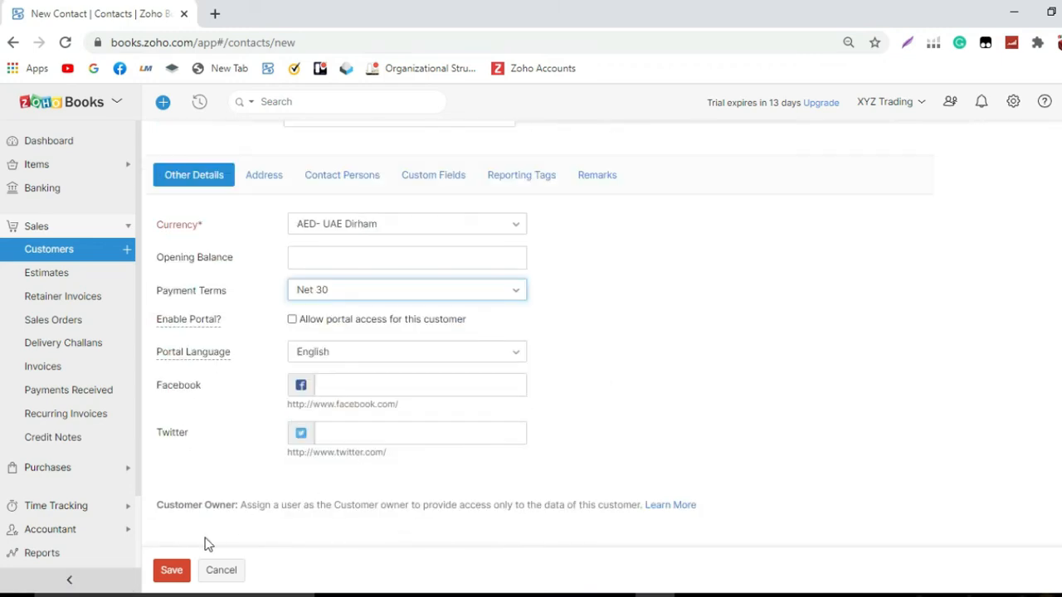
left_click(170, 572)
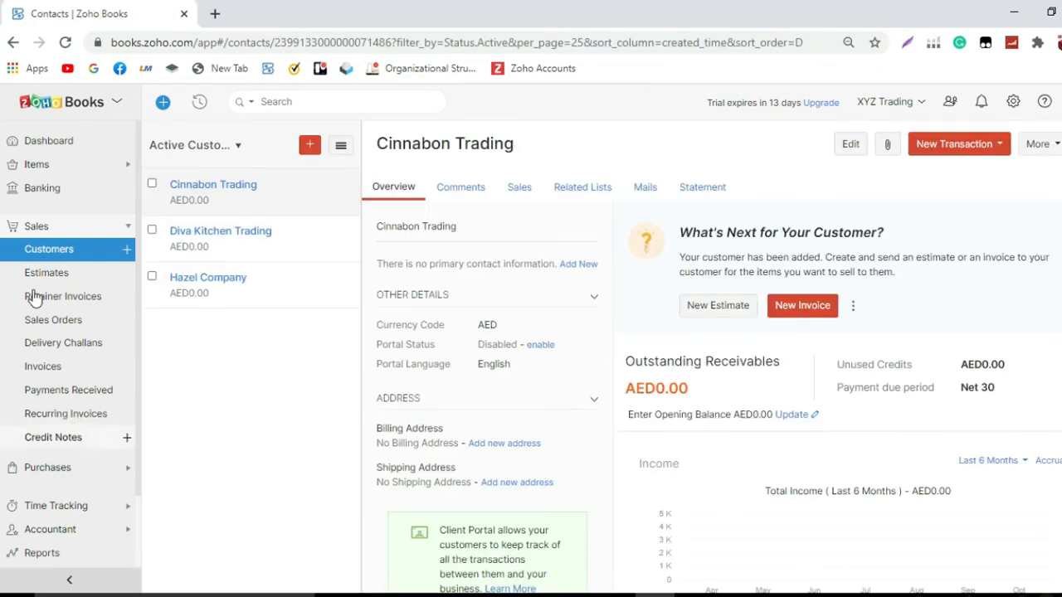
Create and save a new vendor with Dream Trading as both the company name and the vendor display name.
left_click(36, 226)
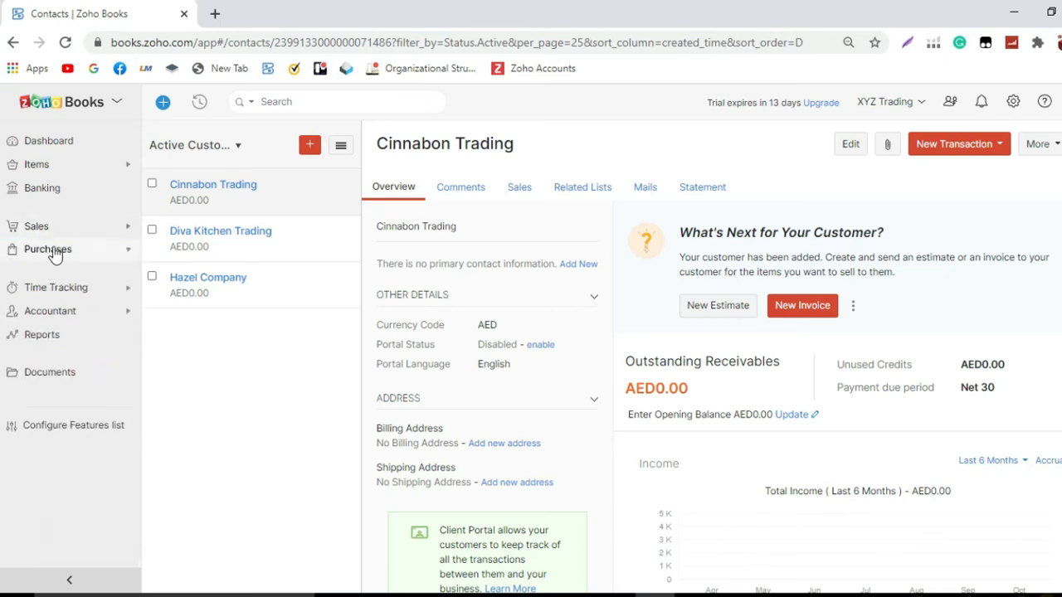
left_click(51, 251)
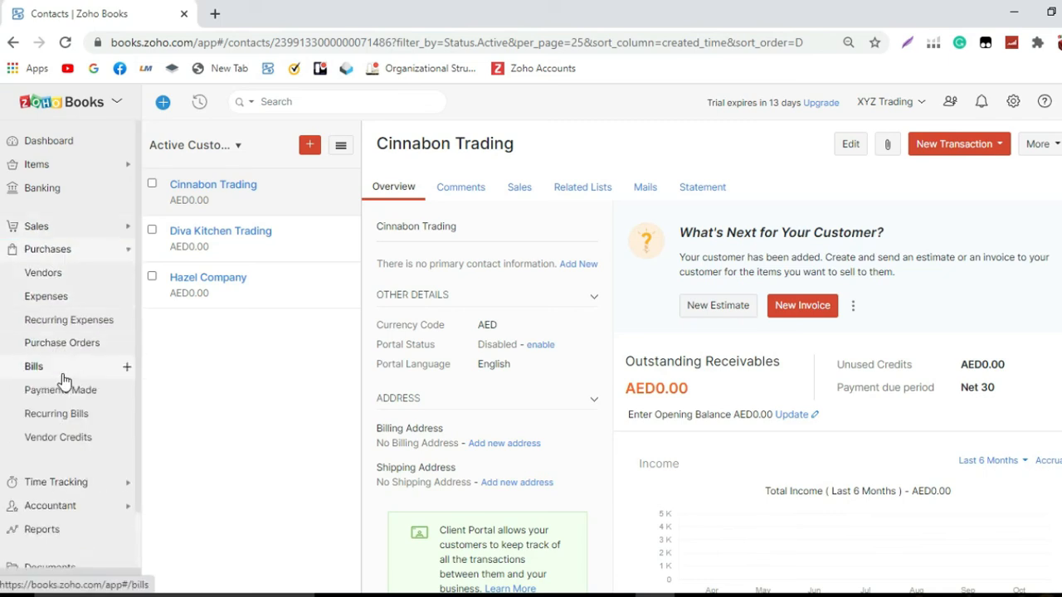
left_click(72, 282)
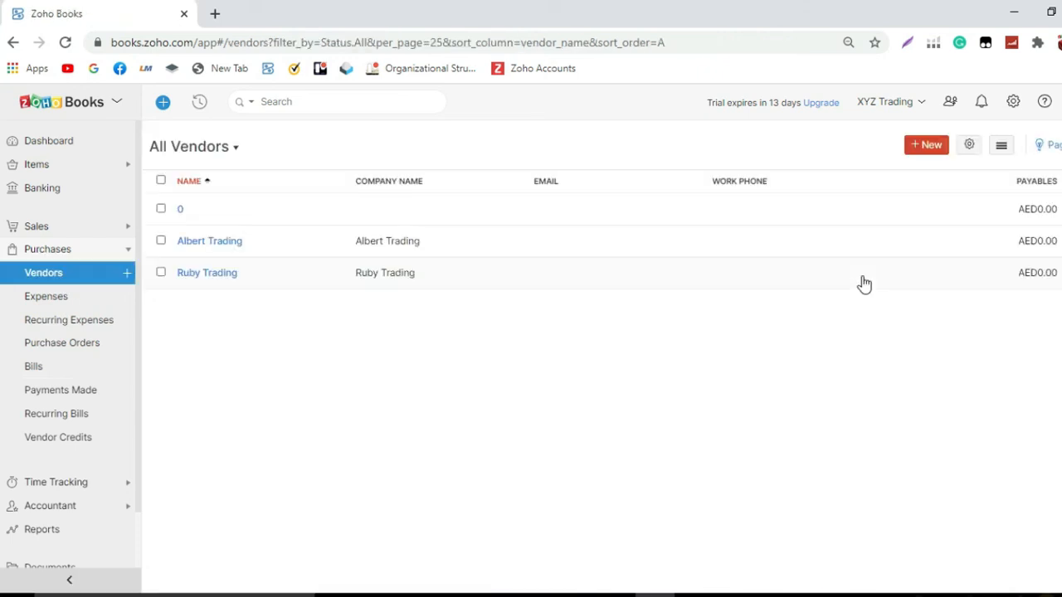
left_click(927, 147)
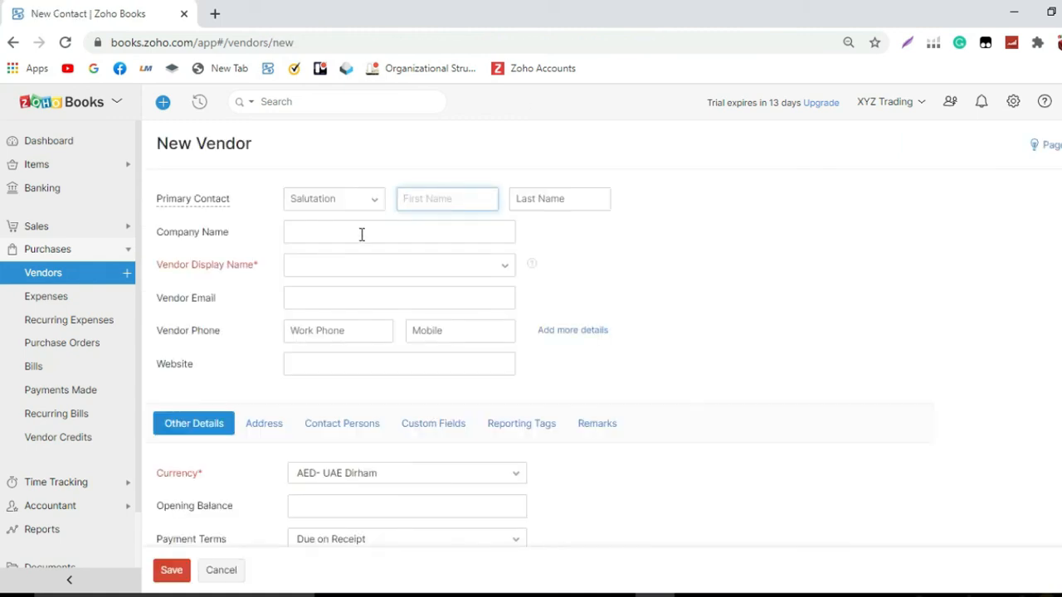
left_click(362, 234)
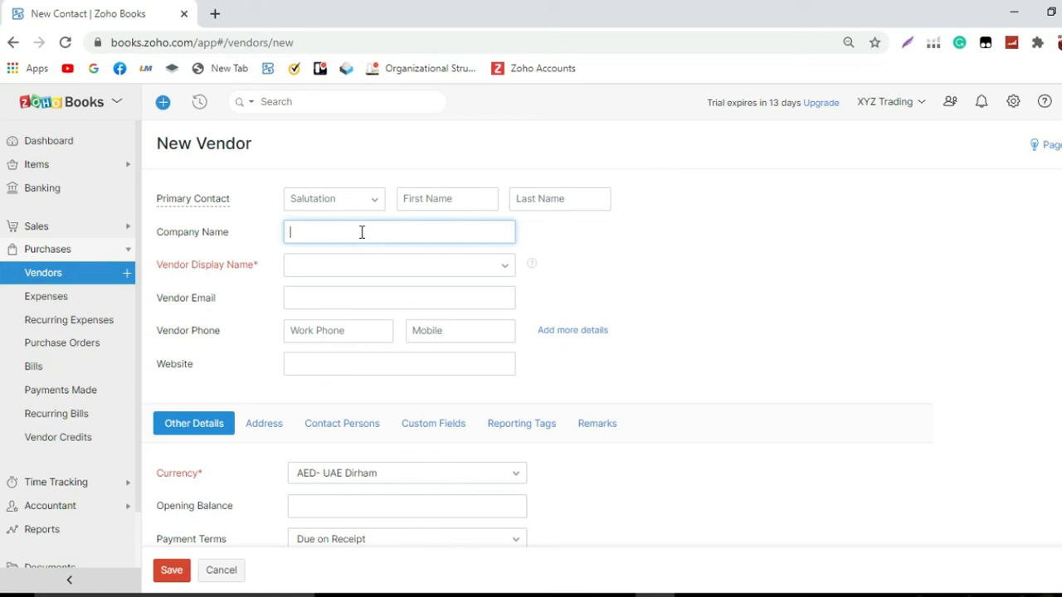
type("Dream Trading")
left_click(372, 268)
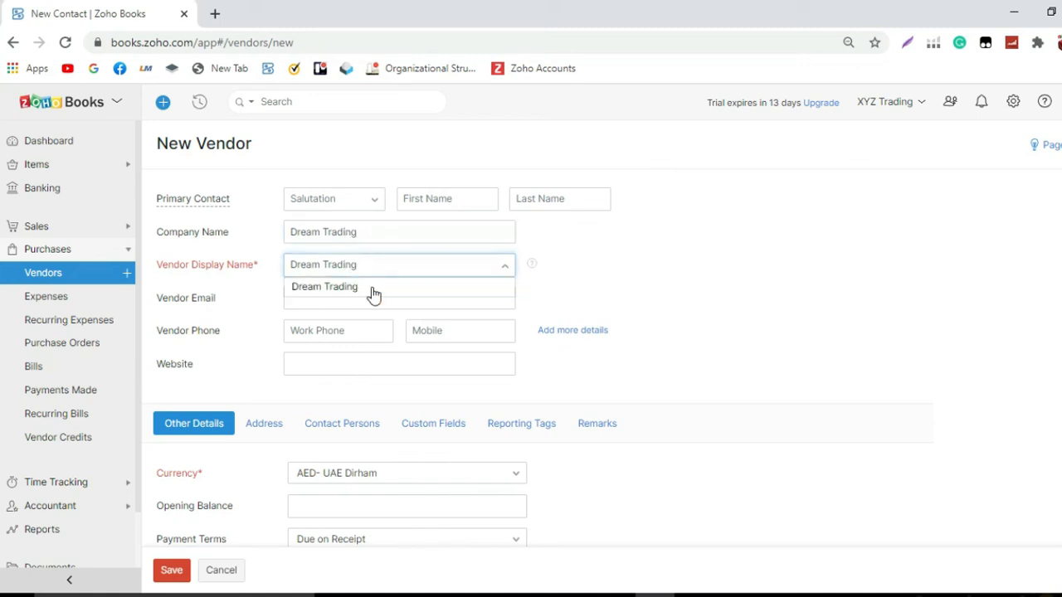
left_click(373, 287)
scroll(358, 452, "down", 2)
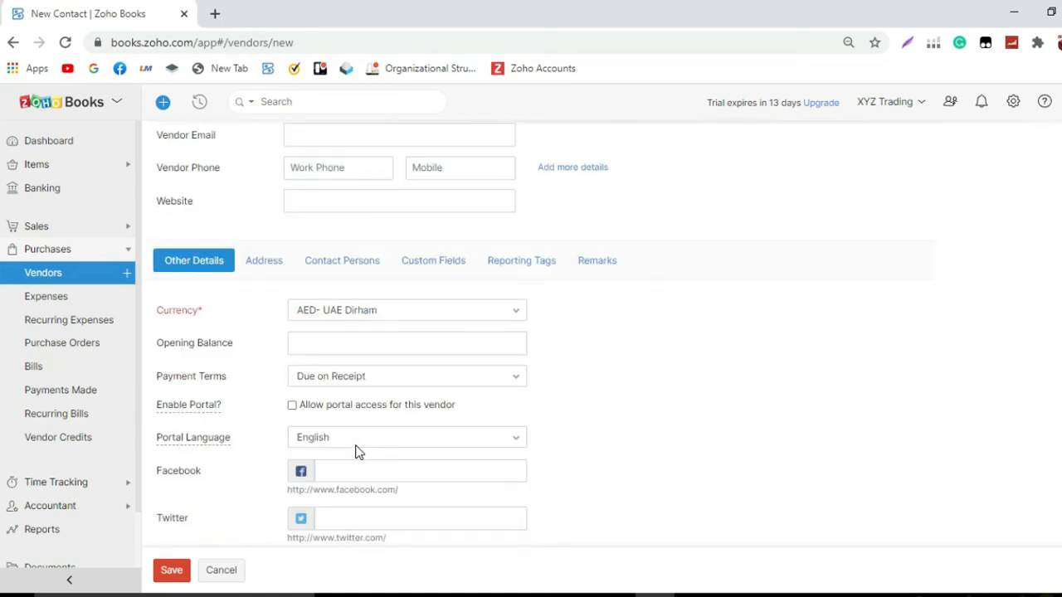
scroll(359, 445, "down", 1)
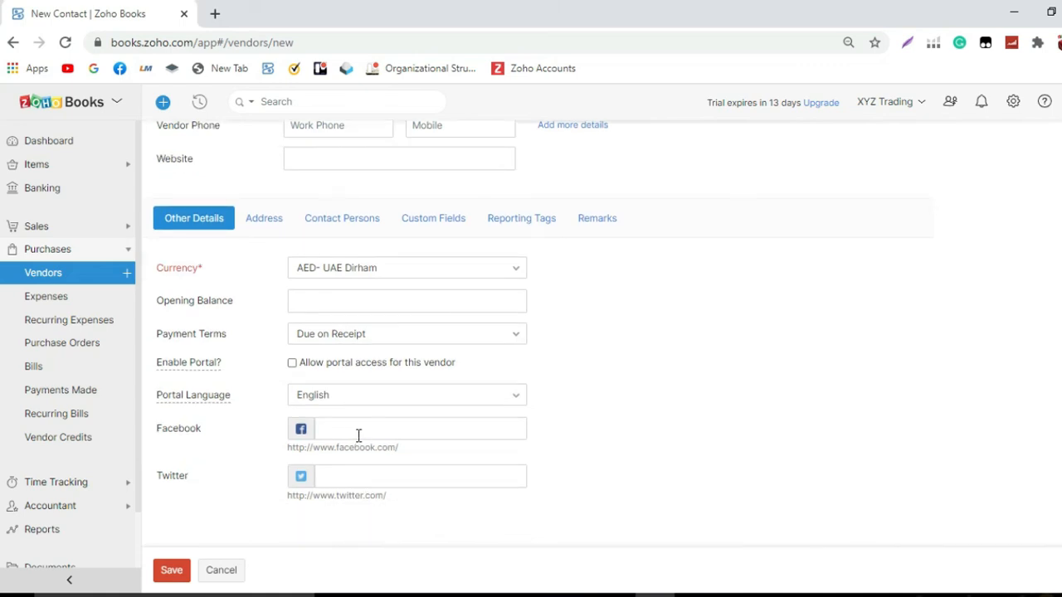
left_click(175, 571)
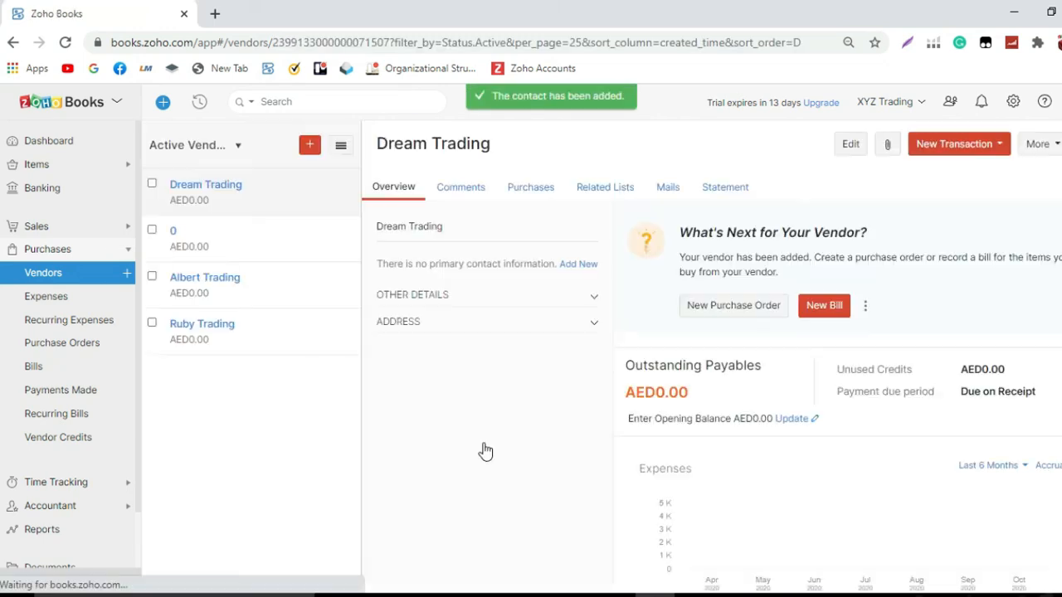
Start a new inventory item named Water with box as its unit.
left_click(65, 169)
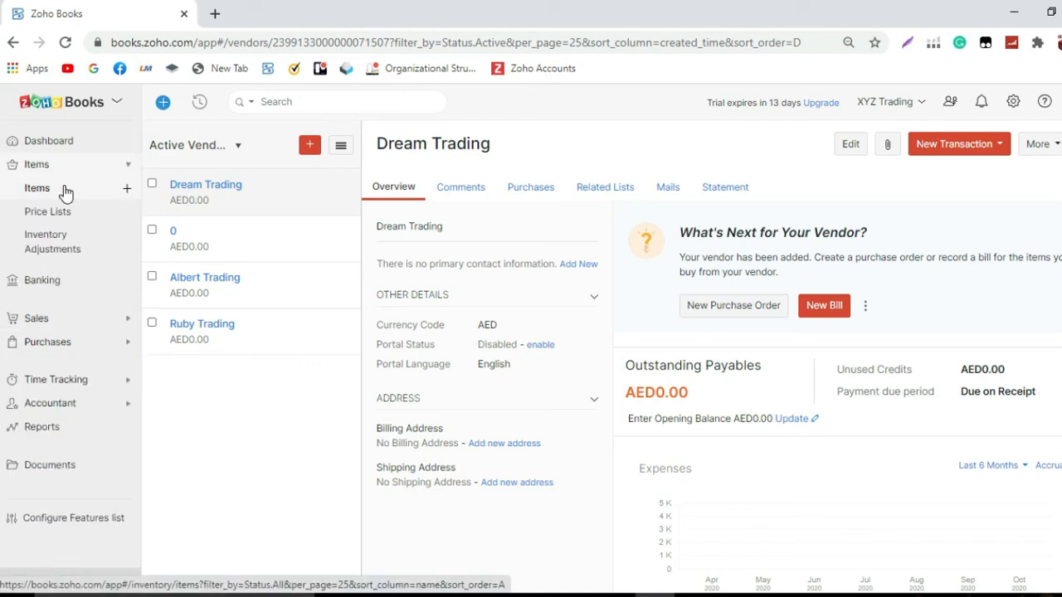
left_click(64, 192)
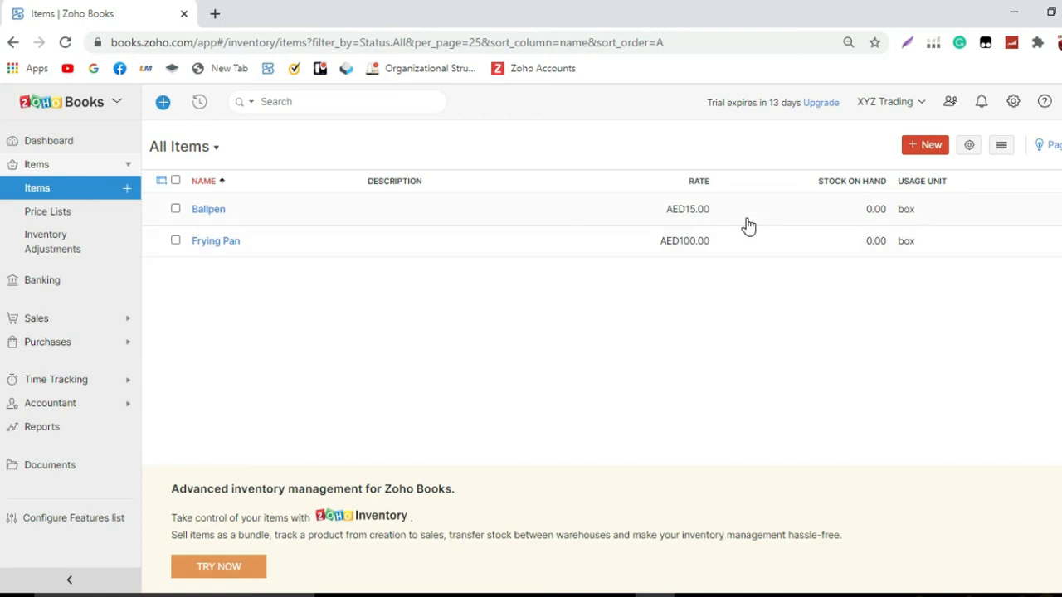
left_click(1001, 146)
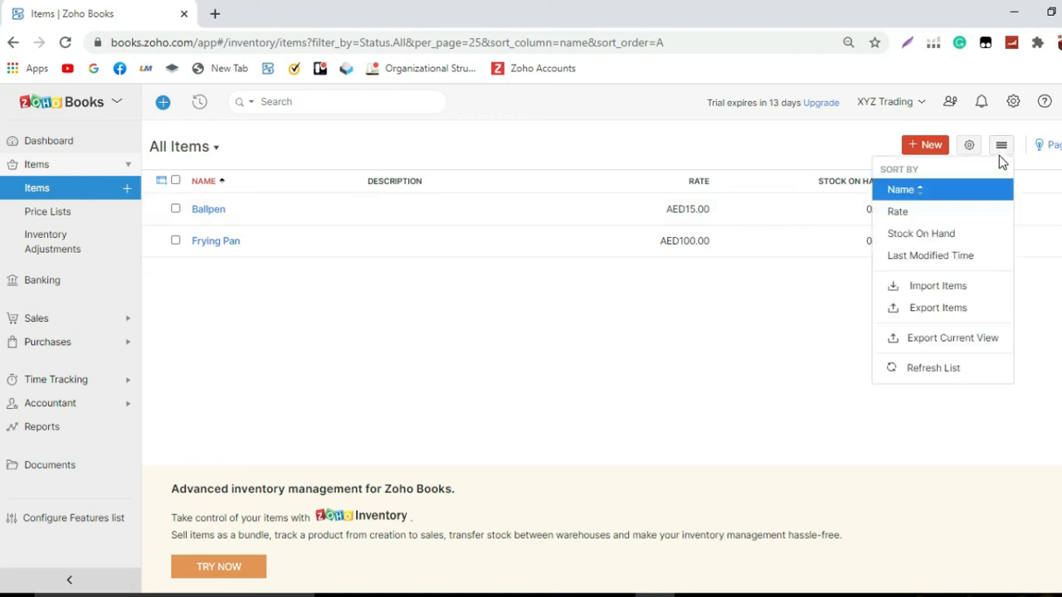
left_click(964, 233)
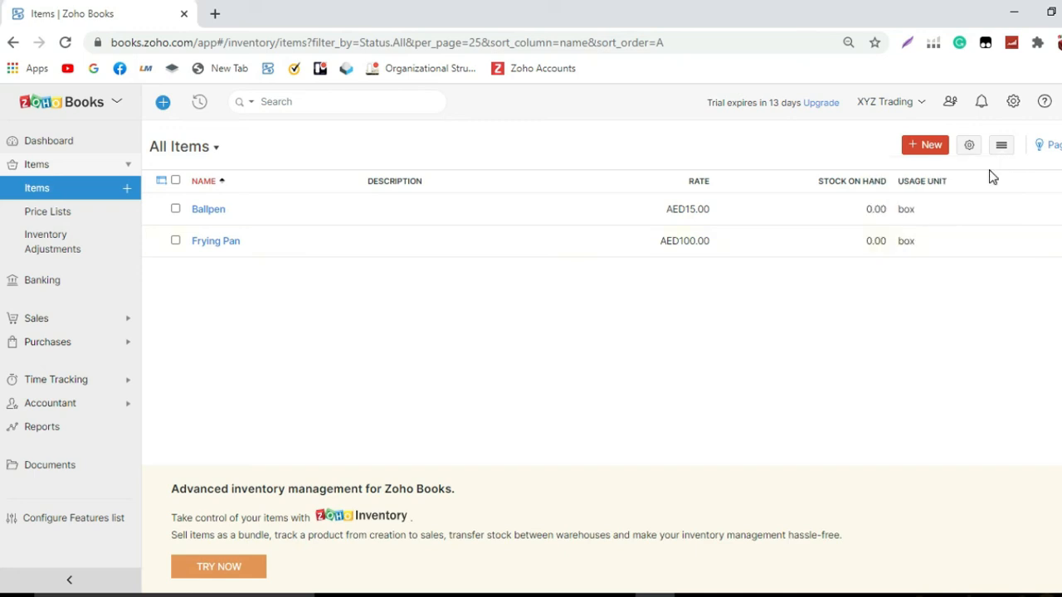
left_click(933, 147)
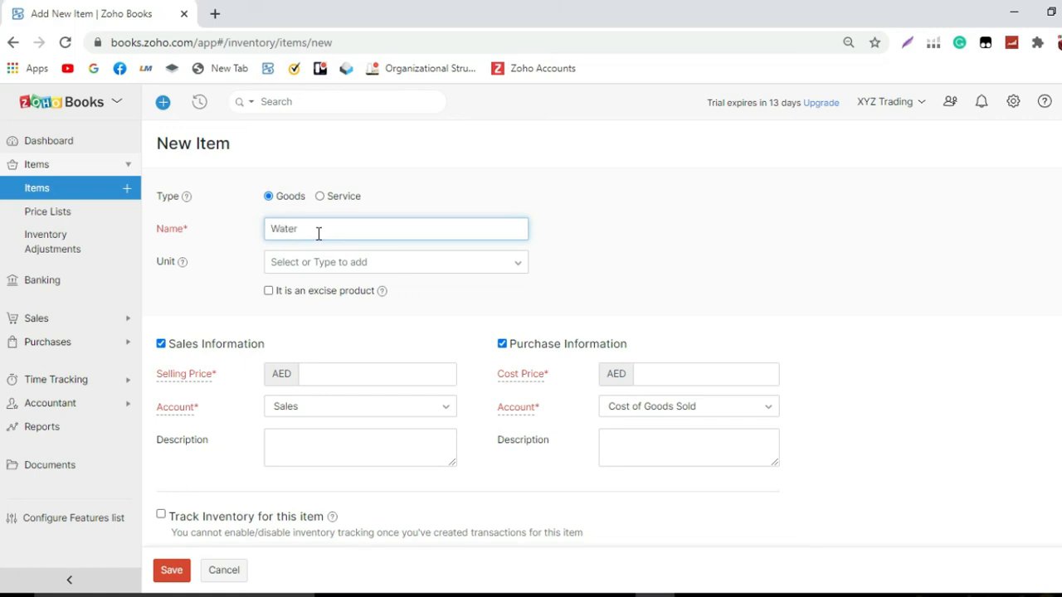
left_click(356, 264)
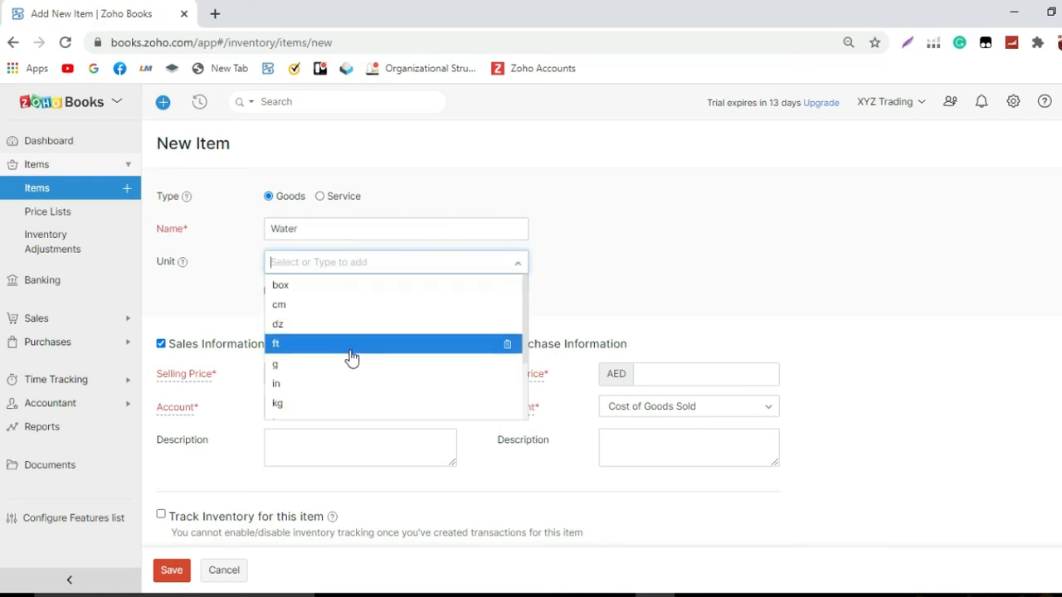
left_click(349, 290)
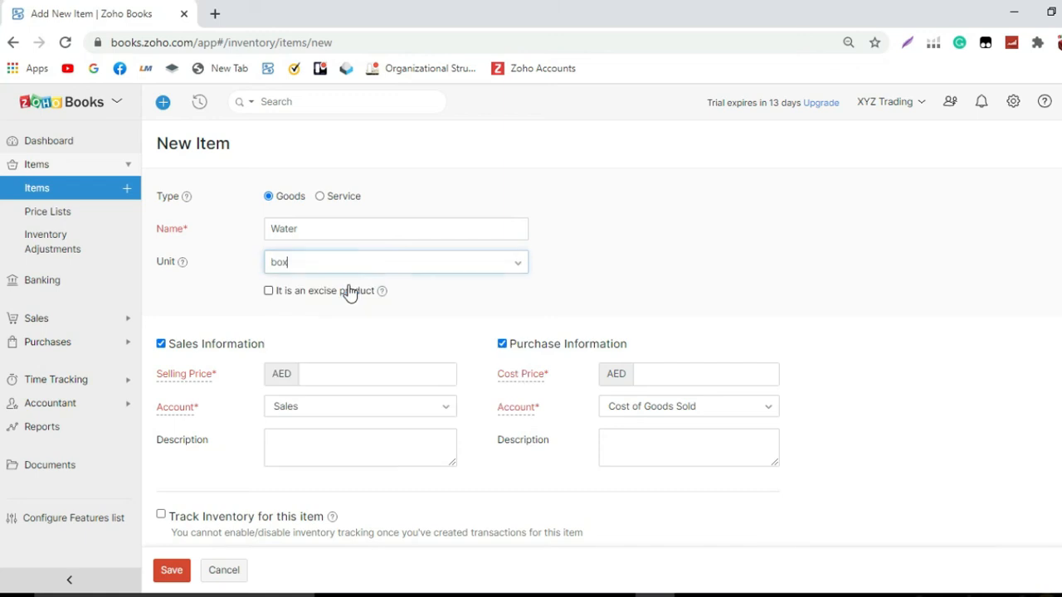
Set the Water item's selling price to AED 20 and its cost price to AED 10.
left_click(331, 380)
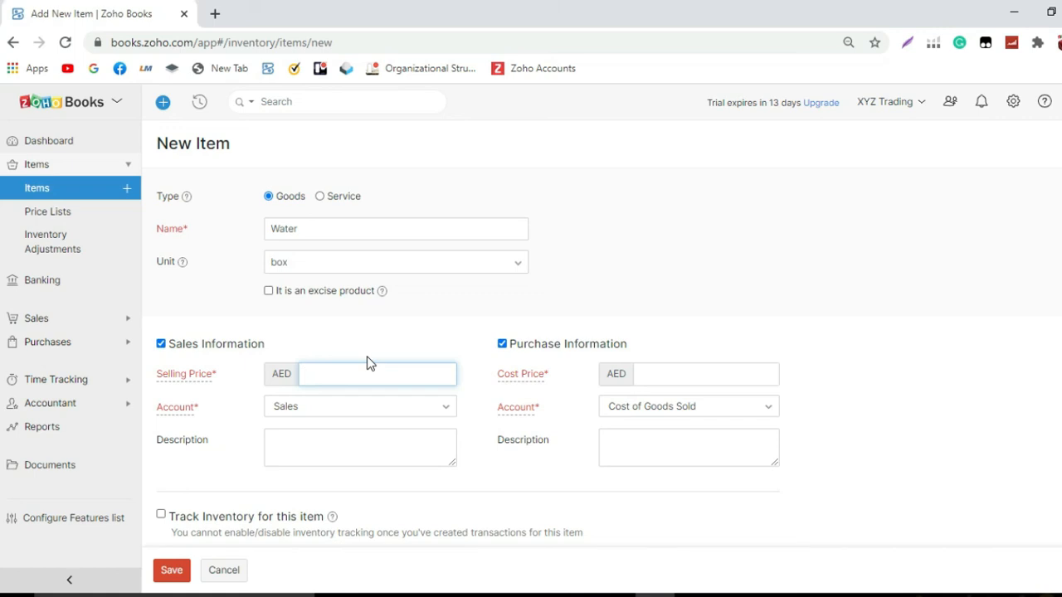
type("20")
left_click(704, 378)
type("10")
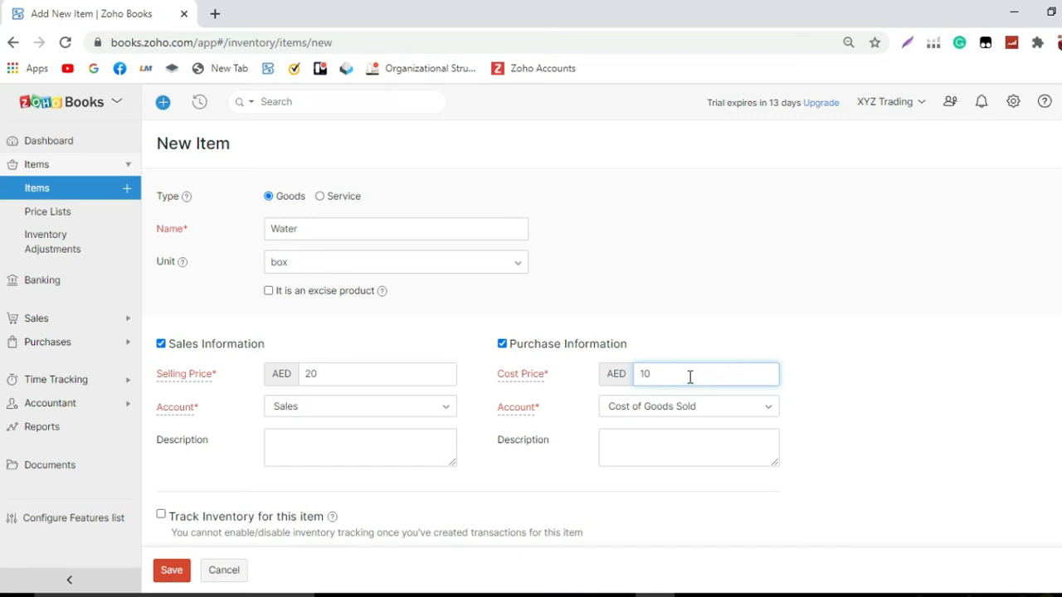
Enter Al Ain Zero as the item's sales description and copy it into the purchase description.
scroll(676, 373, "down", 1)
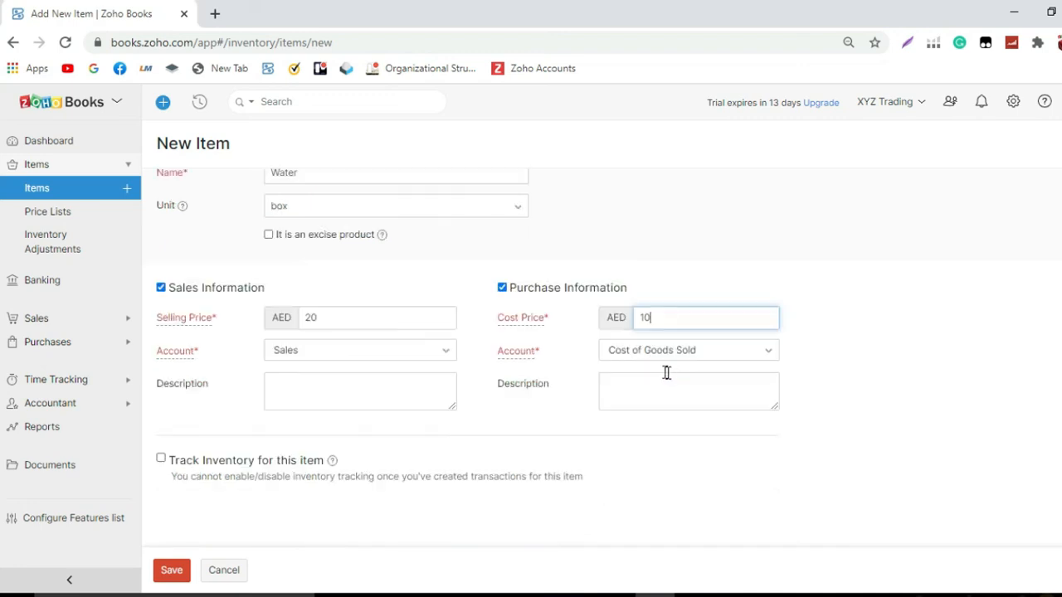
left_click(321, 383)
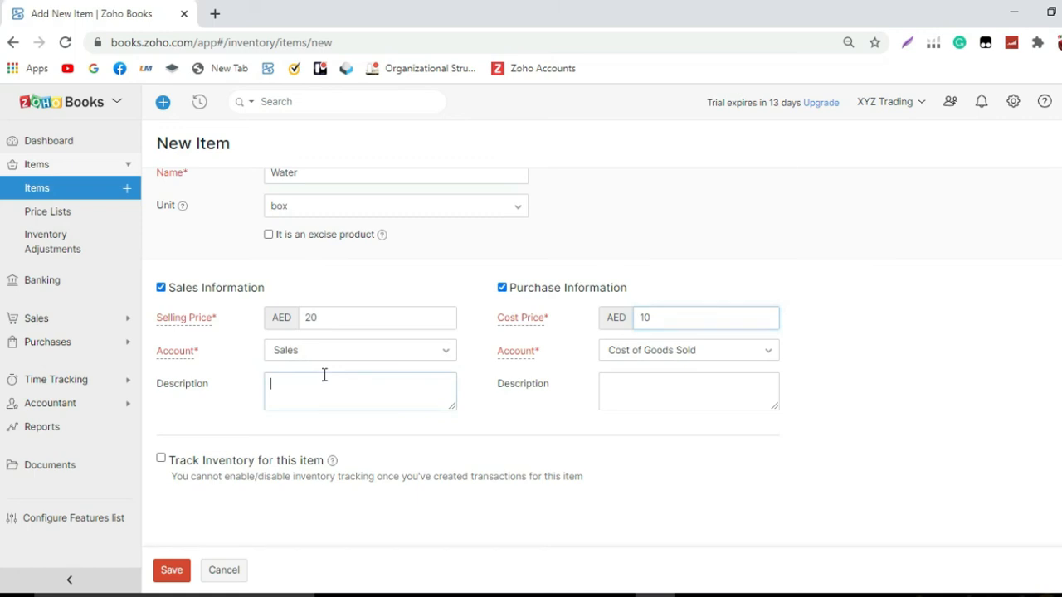
type("Al")
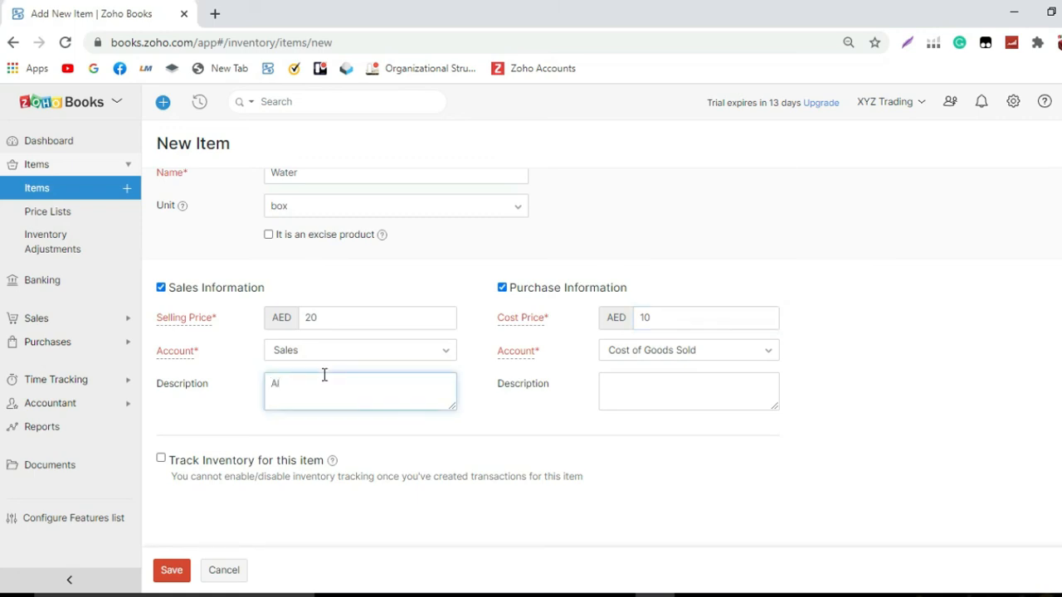
type(" Ain Zero")
triple_click(287, 387)
key("ctrl+c")
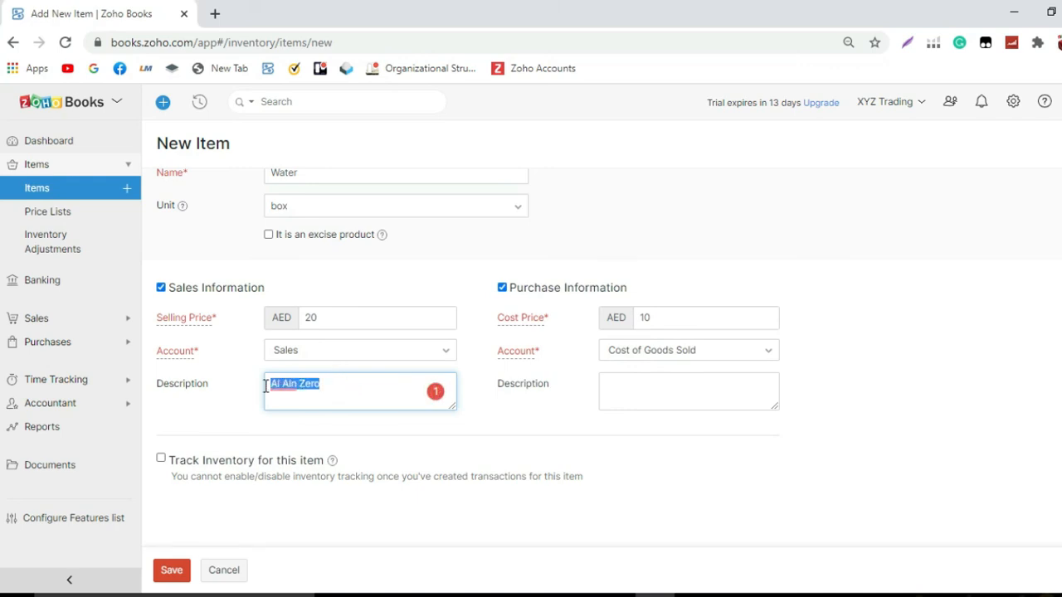
left_click(609, 386)
key("ctrl+v")
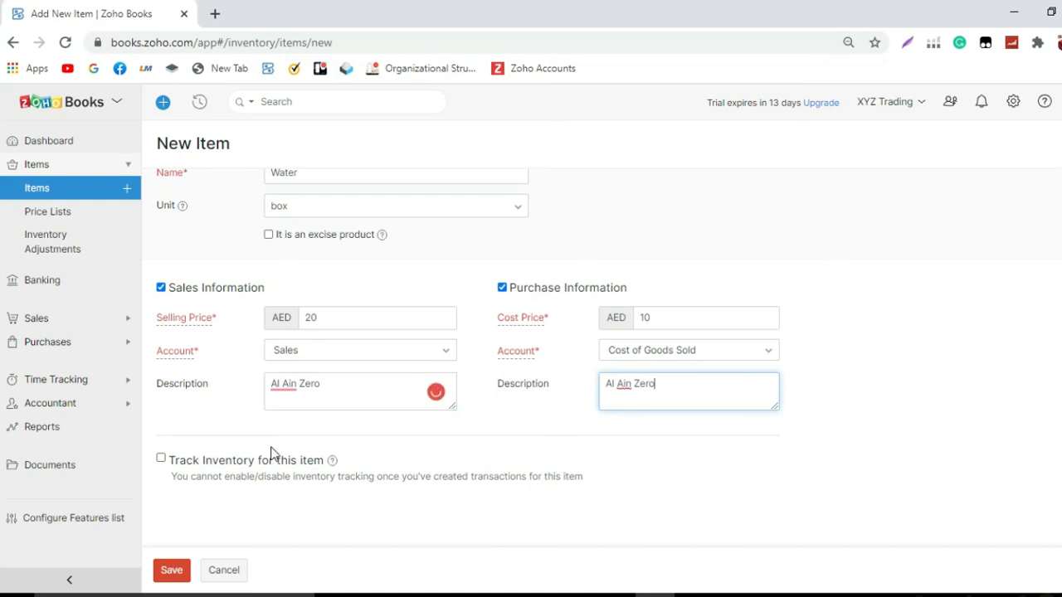
Enable inventory tracking for the Water item with Inventory Asset as its inventory account, and save the item.
left_click(161, 458)
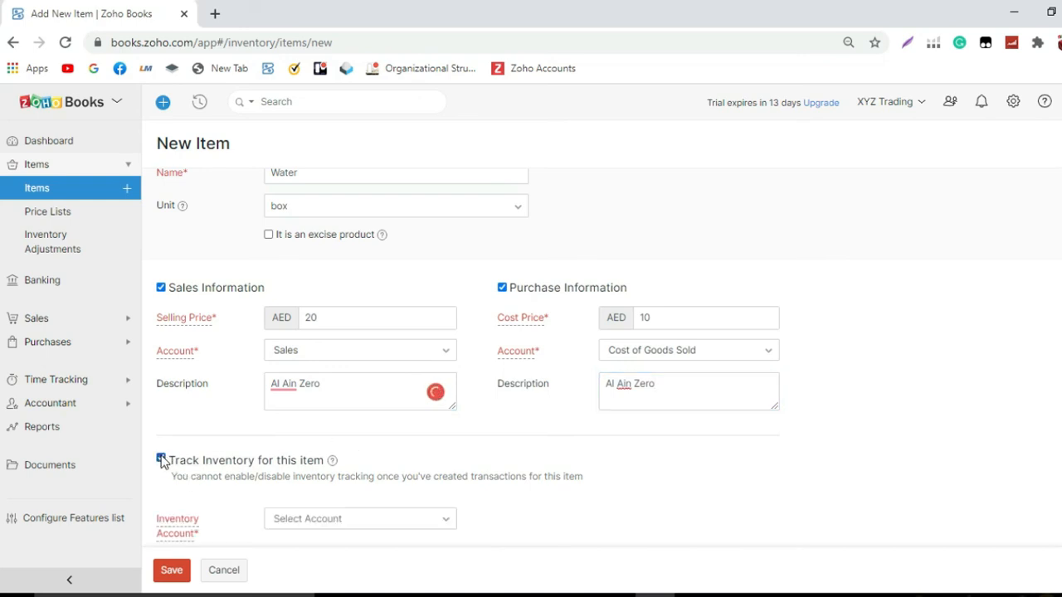
scroll(298, 406, "down", 1)
left_click(370, 419)
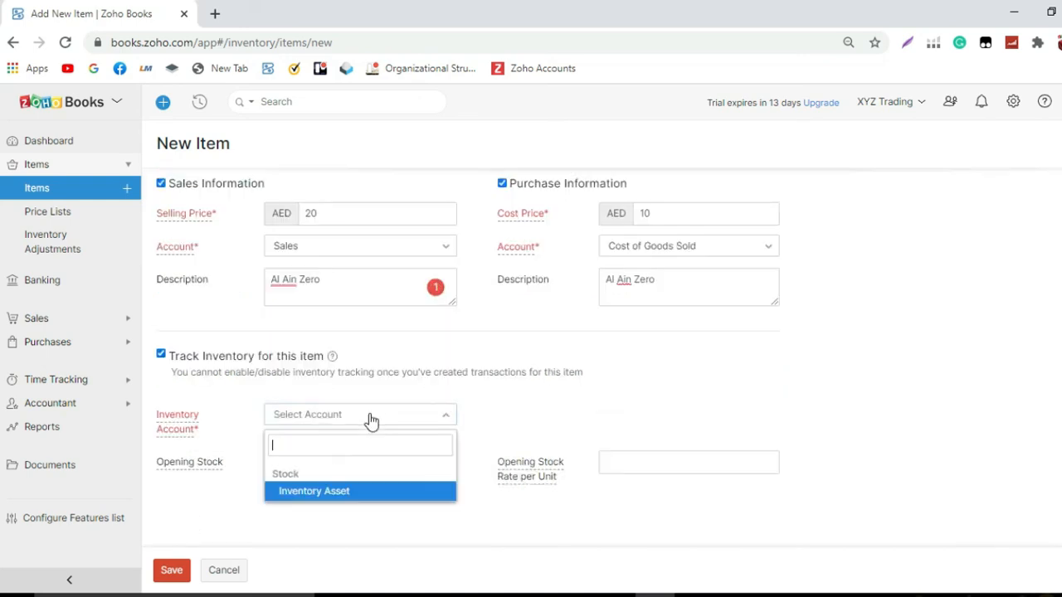
left_click(390, 494)
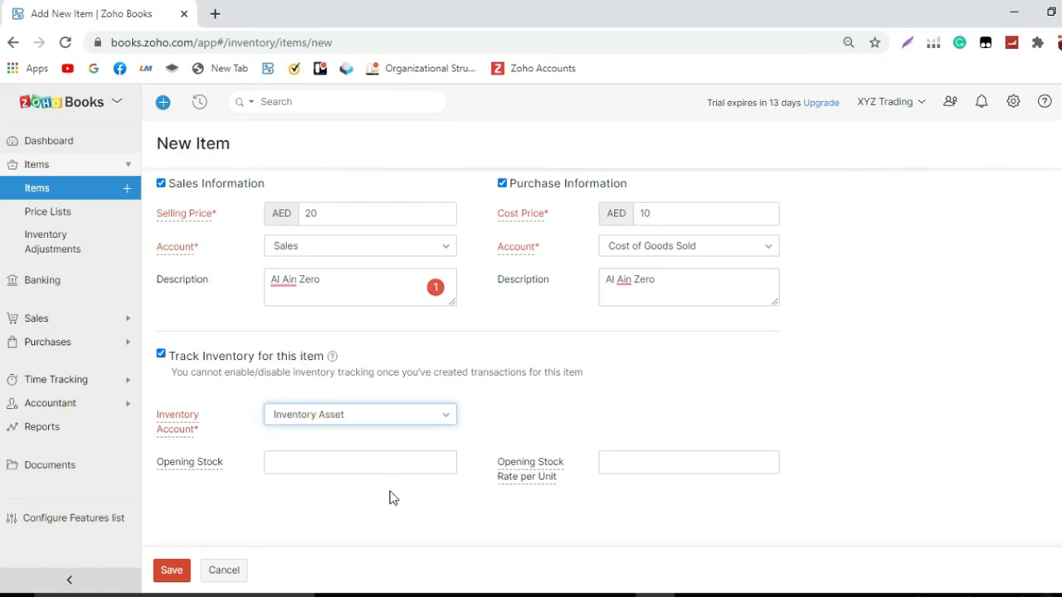
scroll(391, 486, "up", 2)
scroll(392, 485, "down", 1)
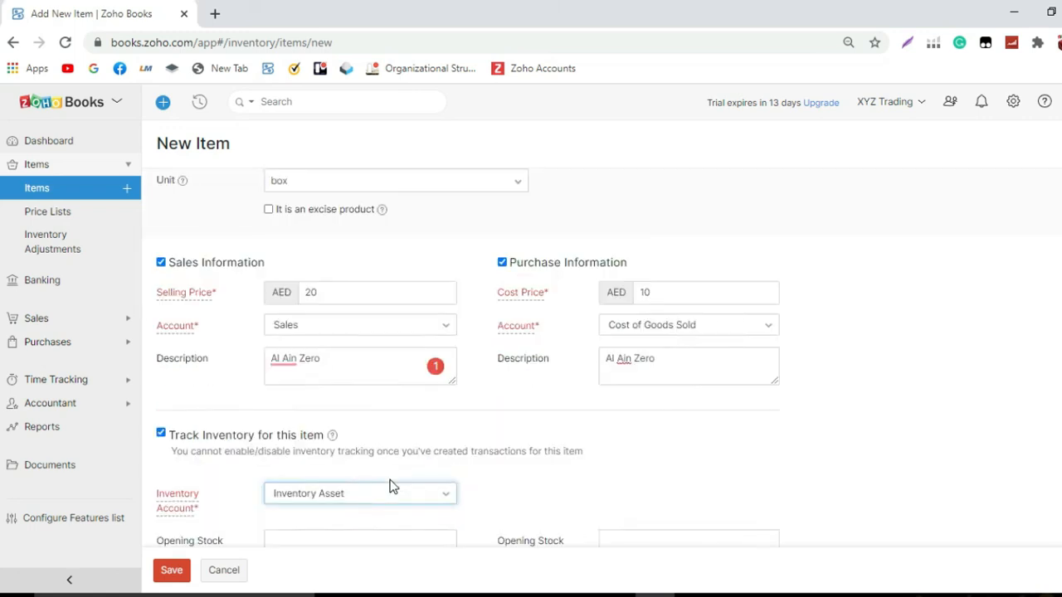
scroll(392, 486, "down", 1)
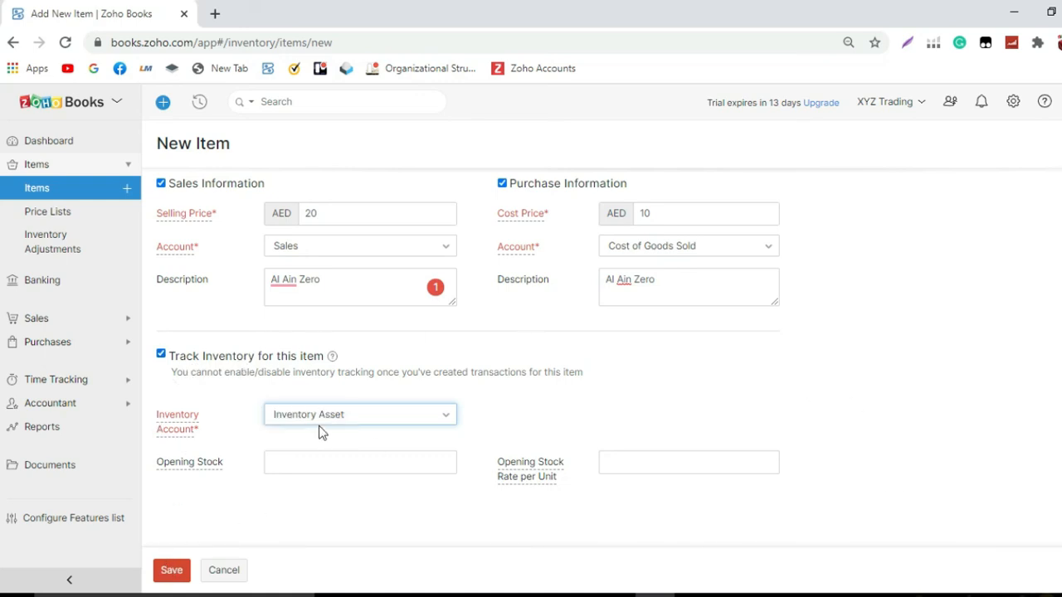
scroll(324, 425, "up", 2)
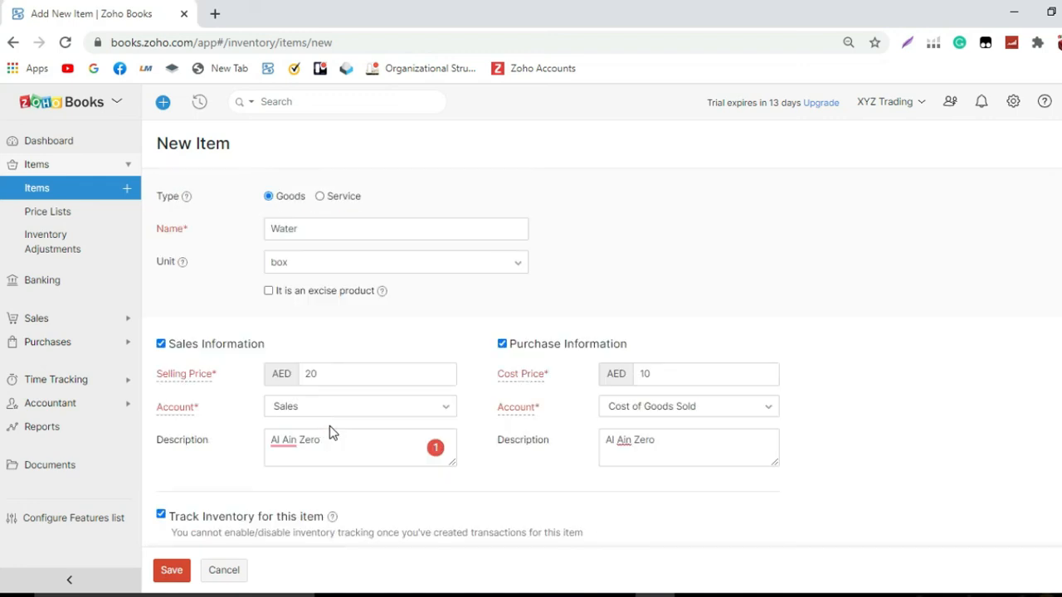
scroll(329, 426, "down", 2)
left_click(181, 571)
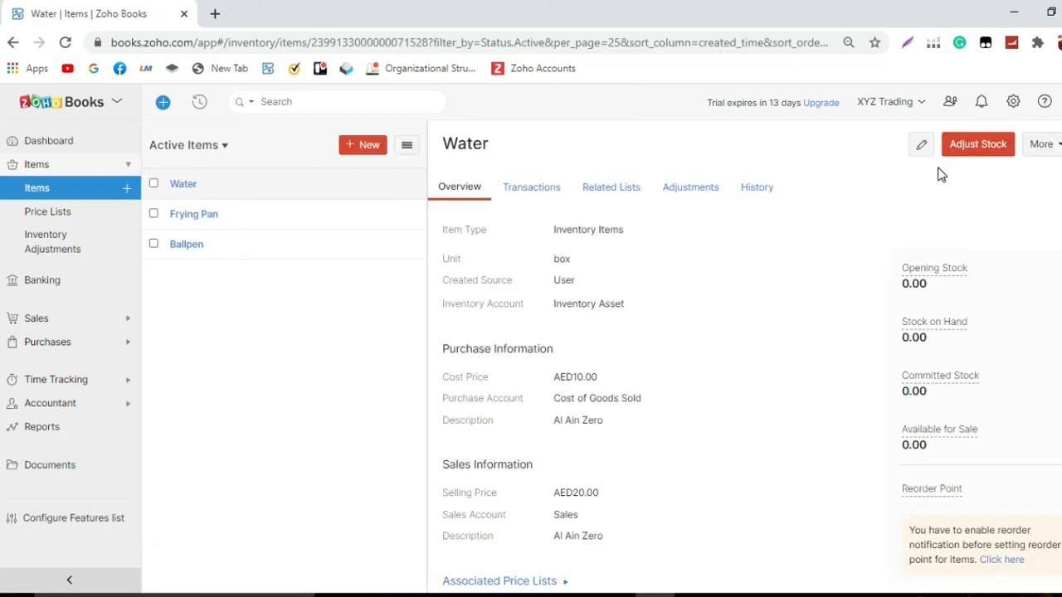
Start another new item of the Service type and name it Freight.
left_click(380, 146)
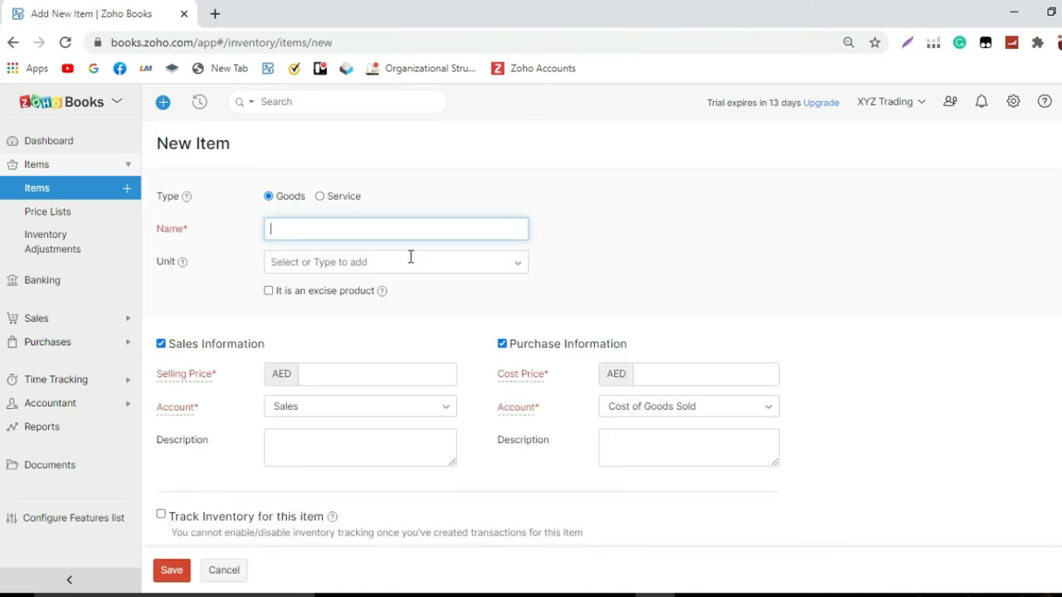
left_click(320, 197)
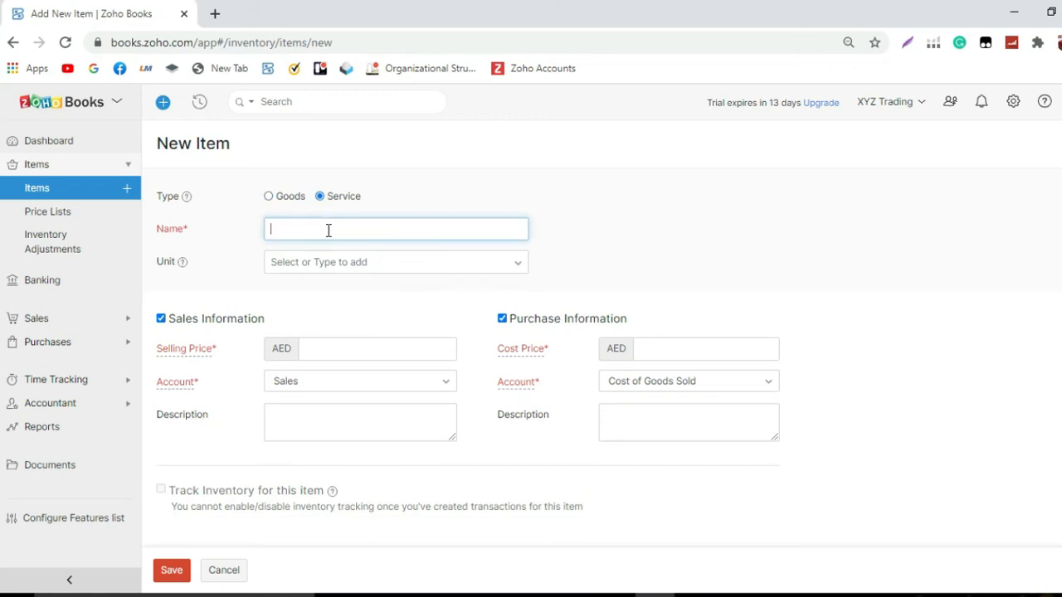
type("Baa")
key("BackSpace")
key("BackSpace")
type("Freig")
left_click(372, 289)
Set the Freight item's selling price and cost price to AED 0 and save the item.
left_click(358, 348)
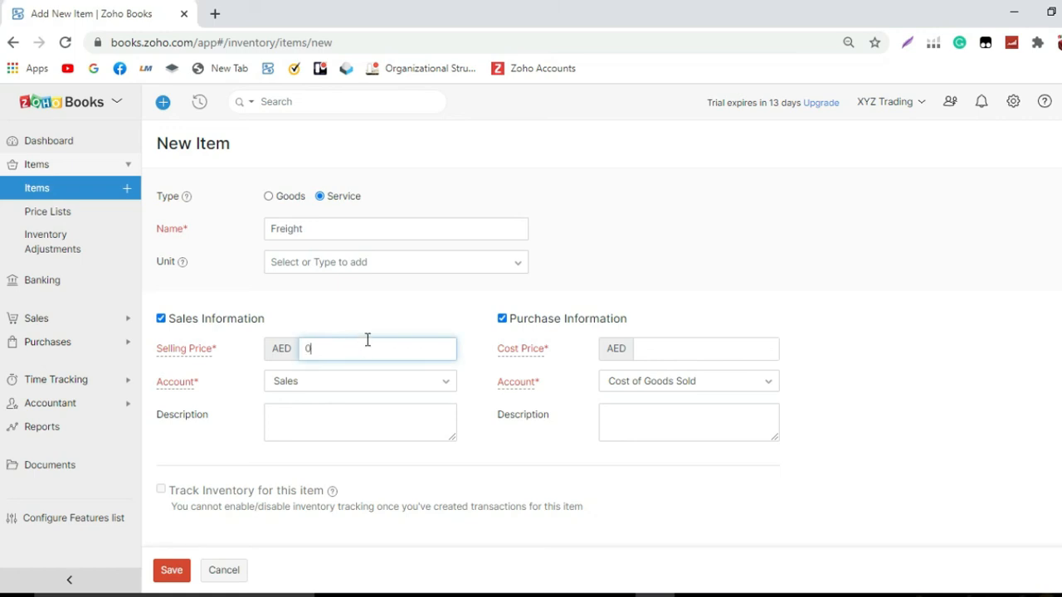
left_click(679, 344)
type("0")
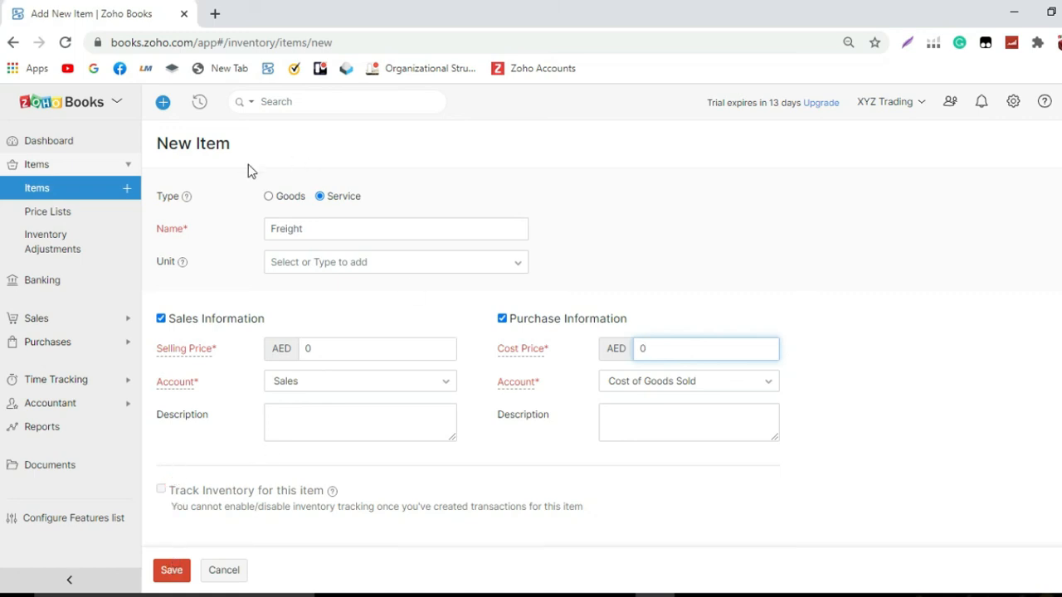
left_click(160, 567)
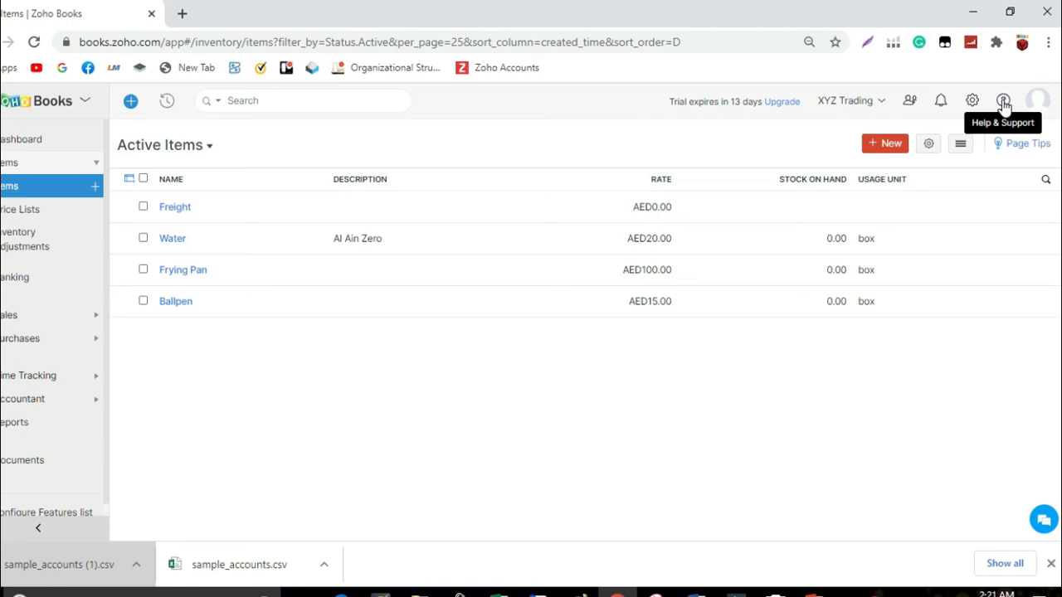
Open a chat with the Zoho experts from the help and support options.
left_click(1004, 102)
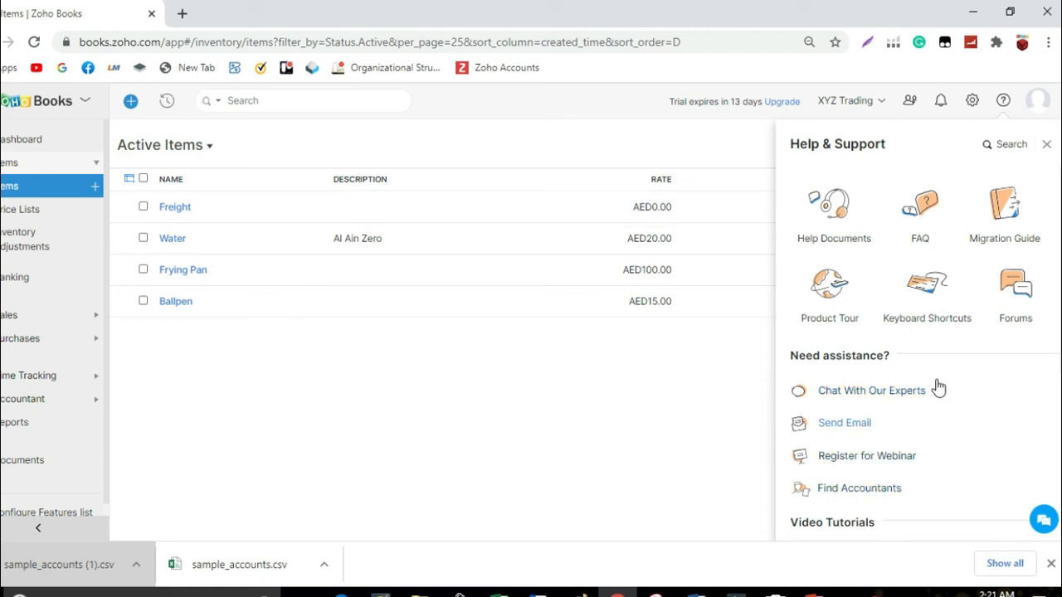
left_click(837, 393)
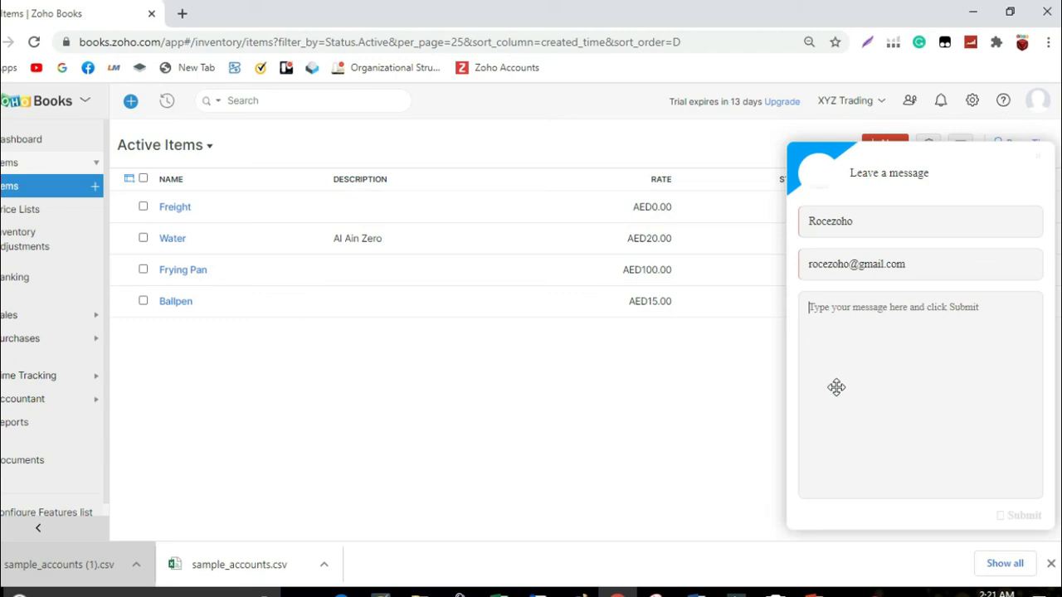